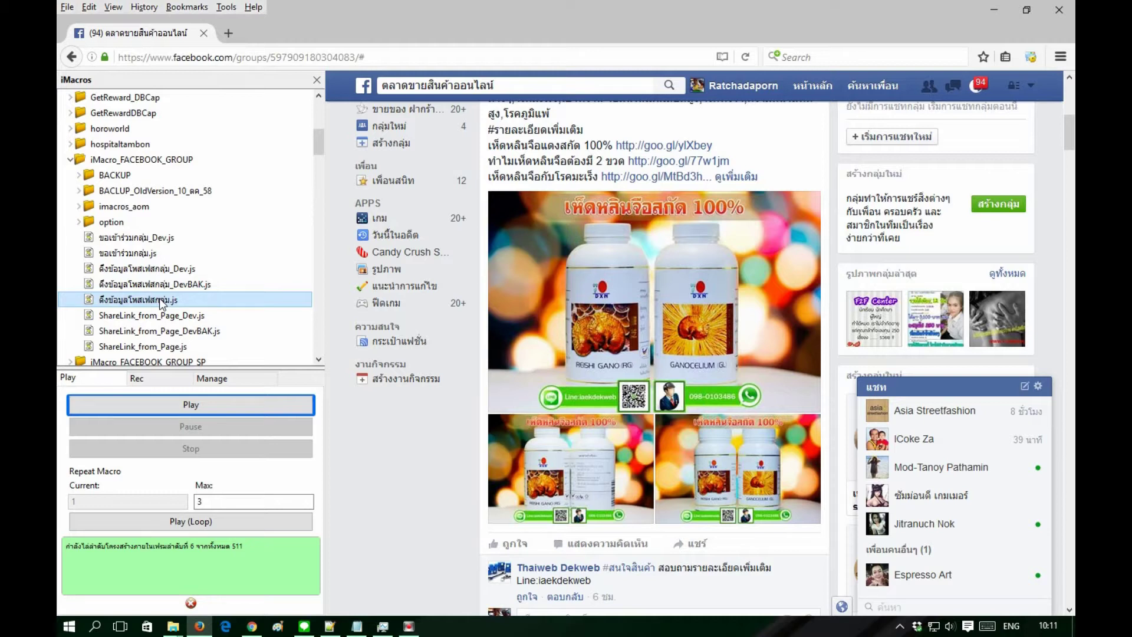
- Examine the ขอเข้าร่วมกลุ่ม.js, ดึงข้อมูลโพสเฟสกลุ่ม.js and ShareLink_from_Page.js macros and the option and imacros_aom subfolders in iMacro_FACEBOOK_GROUP
{"action": "left_click", "coordinate": [135, 253]}
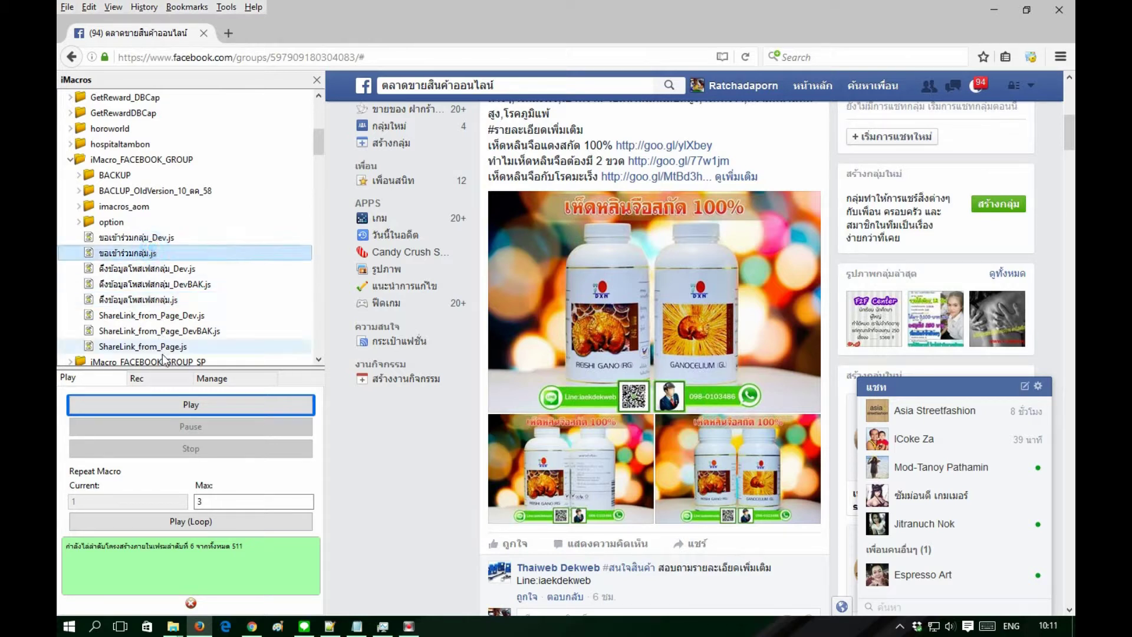
{"action": "left_click", "coordinate": [141, 299]}
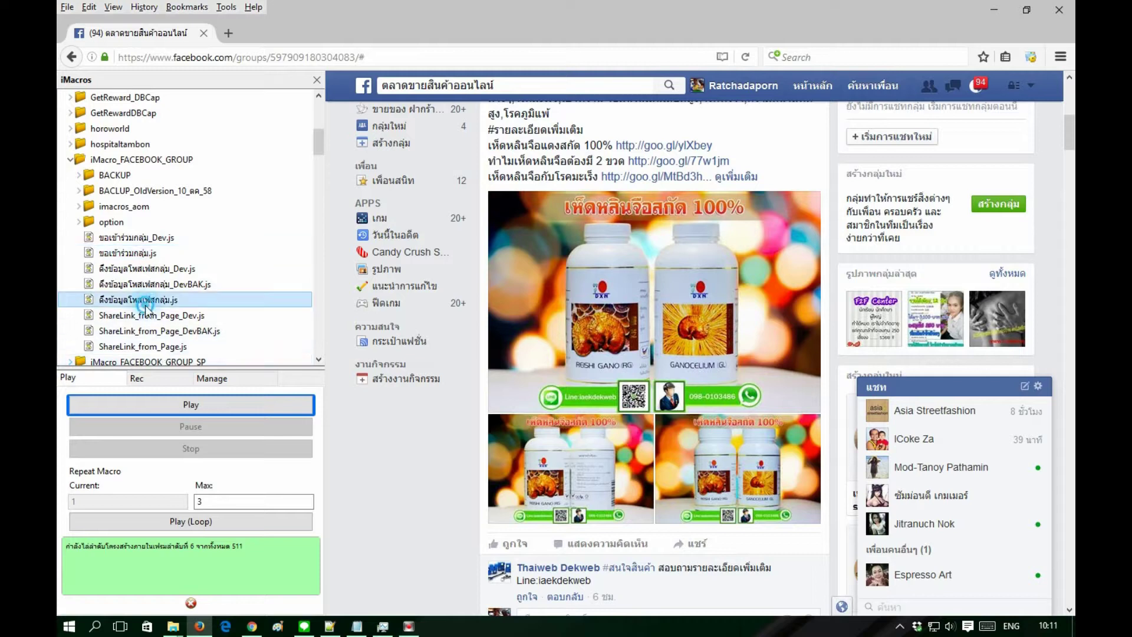
{"action": "left_click", "coordinate": [161, 347]}
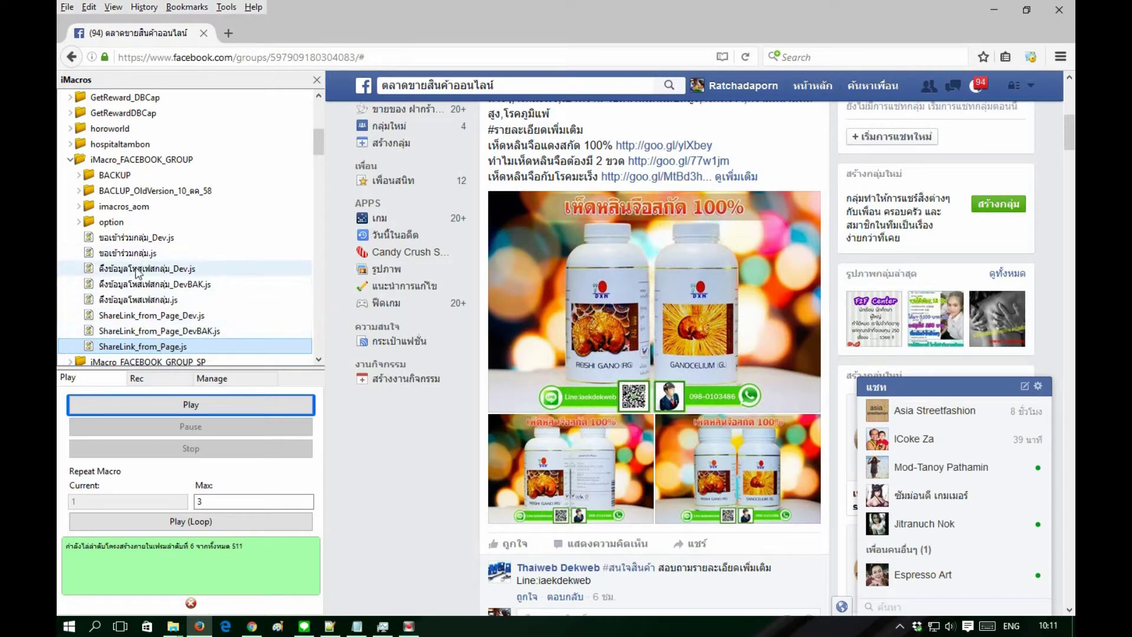
{"action": "left_click", "coordinate": [121, 222]}
{"action": "left_click", "coordinate": [124, 207]}
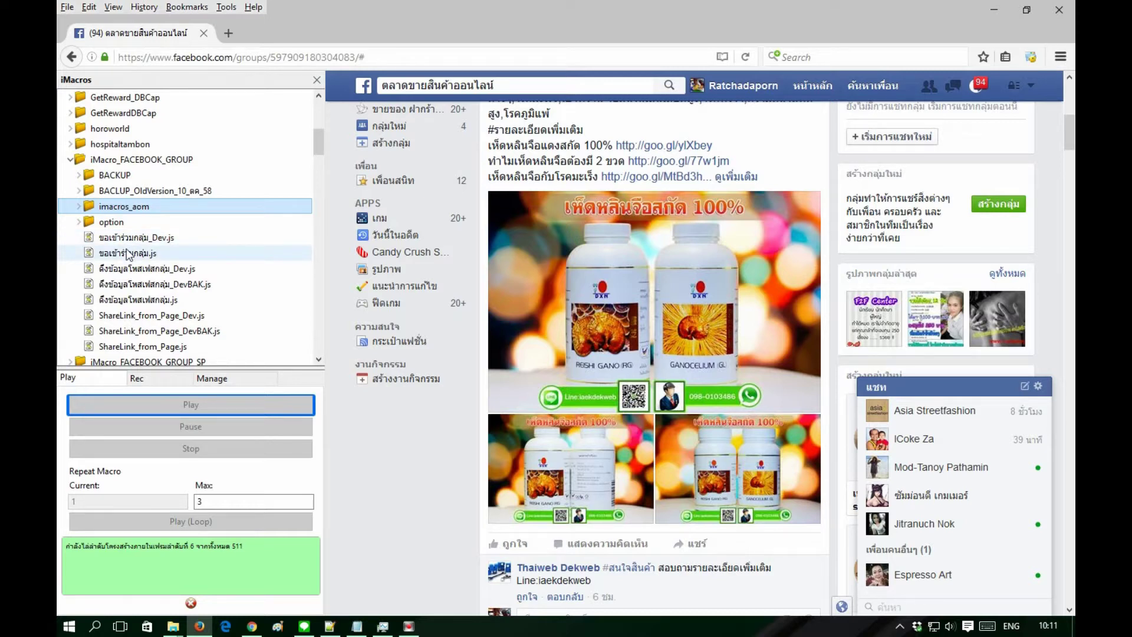
- Open the อยากขายของออนไลน์ต้องทำไง Facebook page and select the ขอเข้าร่วมกลุ่ม.js macro in iMacro_FACEBOOK_GROUP
{"action": "scroll", "coordinate": [555, 274], "scroll_direction": "up", "scroll_amount": 6}
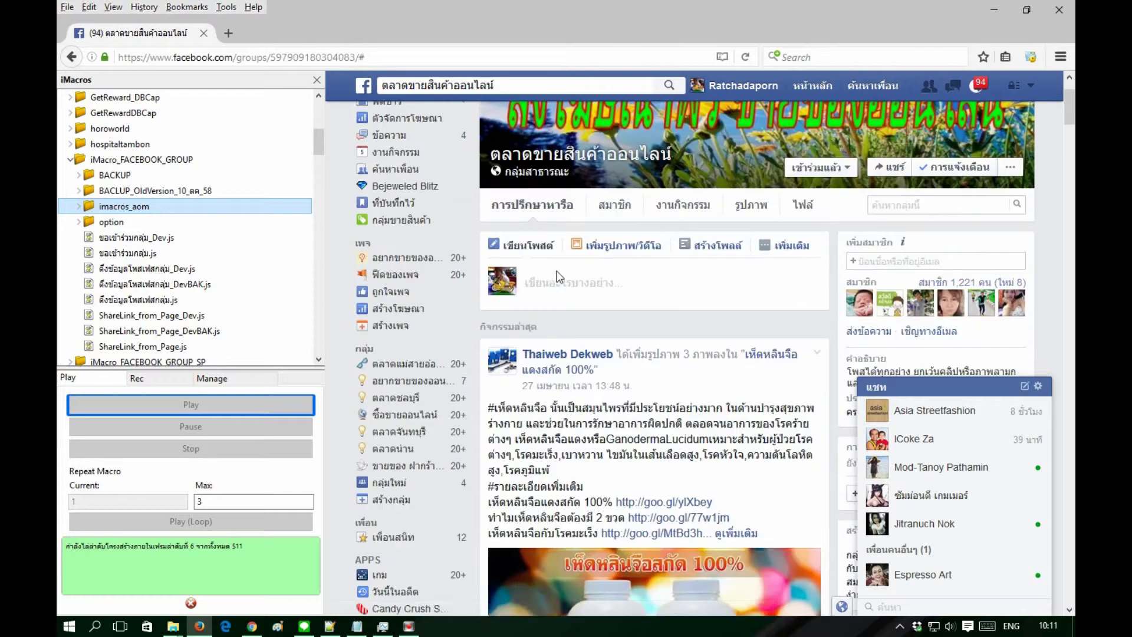
{"action": "left_click", "coordinate": [401, 259]}
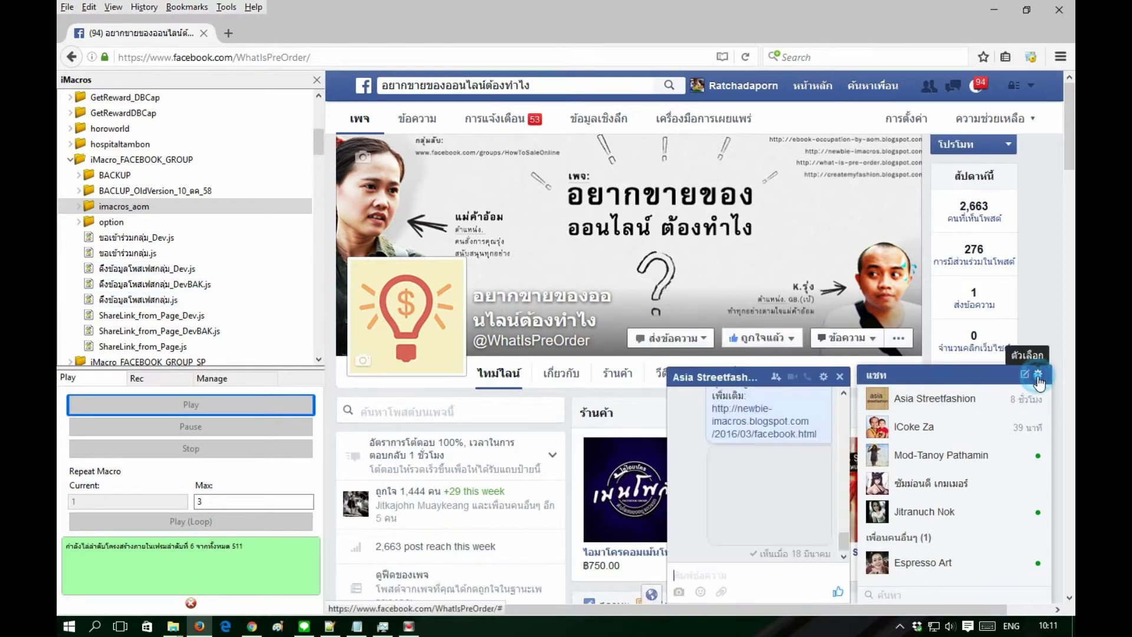
{"action": "left_click", "coordinate": [1038, 380]}
{"action": "left_click", "coordinate": [1038, 380]}
{"action": "left_click", "coordinate": [1039, 379]}
{"action": "left_click", "coordinate": [1039, 380]}
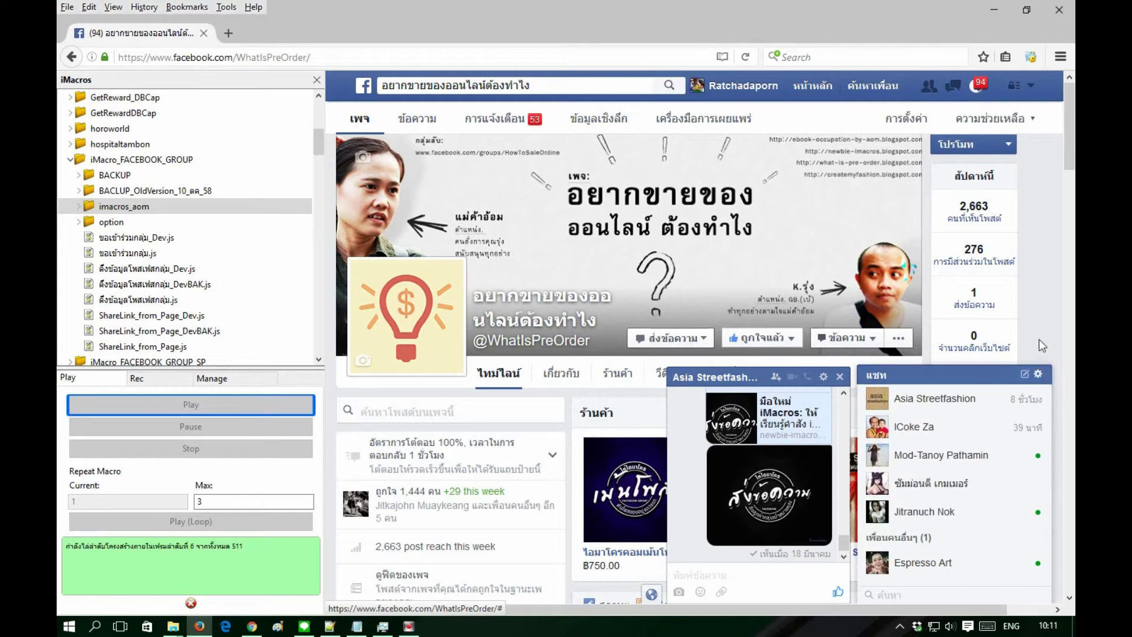
{"action": "left_click", "coordinate": [126, 235]}
{"action": "left_click", "coordinate": [130, 254]}
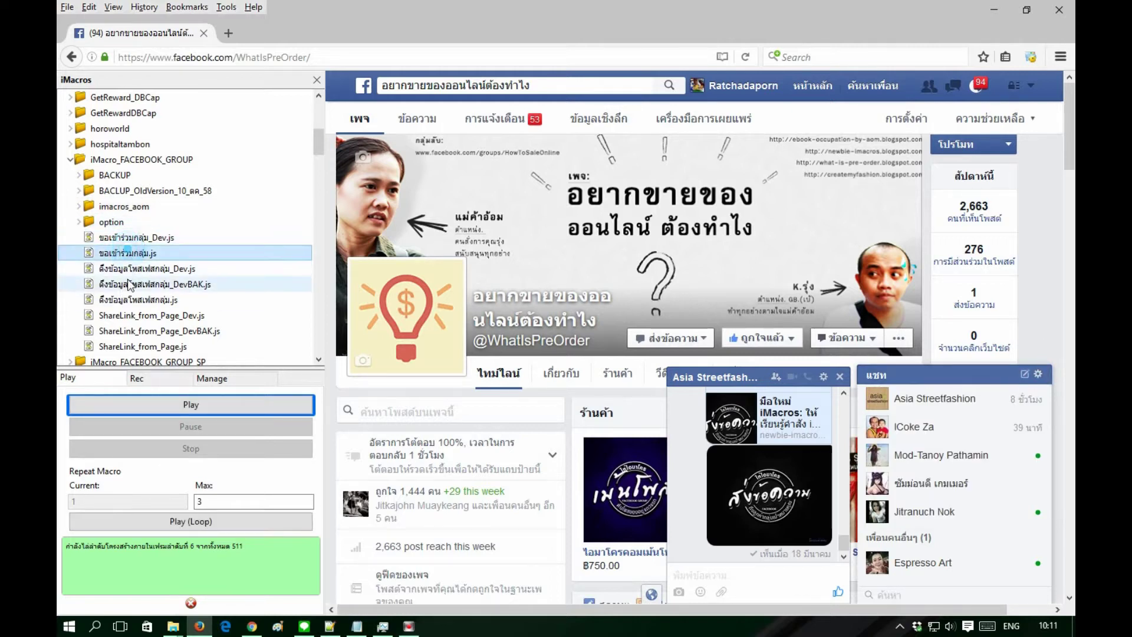
- Switch to the File Explorer window showing facebookGROUP and go up through Datasources to the iMacros folder
{"action": "mouse_move", "coordinate": [173, 626]}
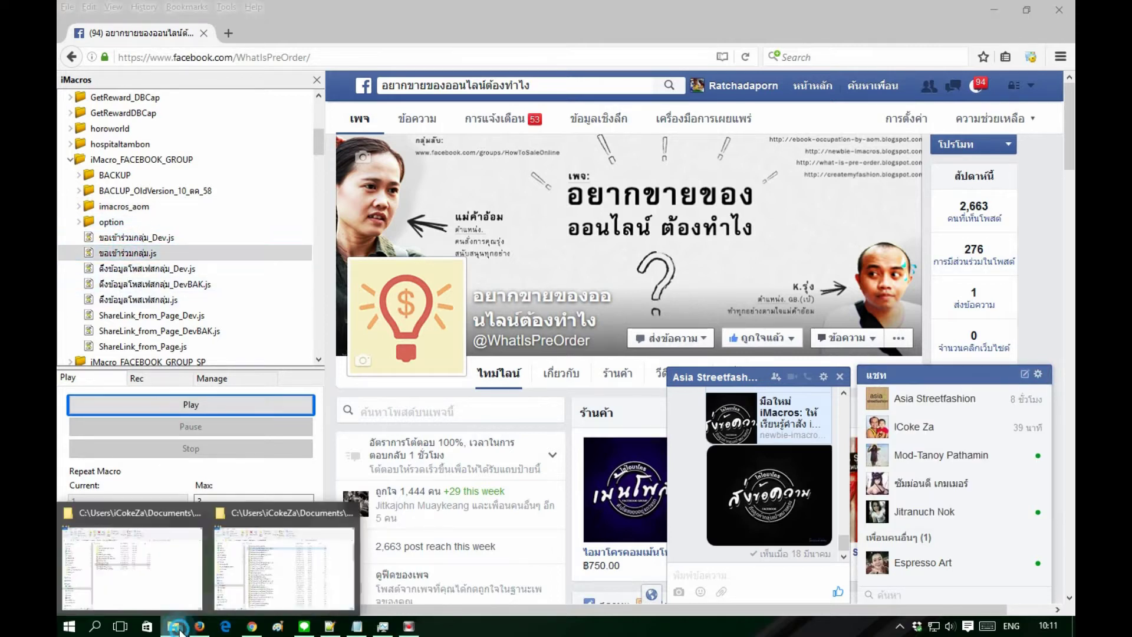
{"action": "left_click", "coordinate": [232, 597]}
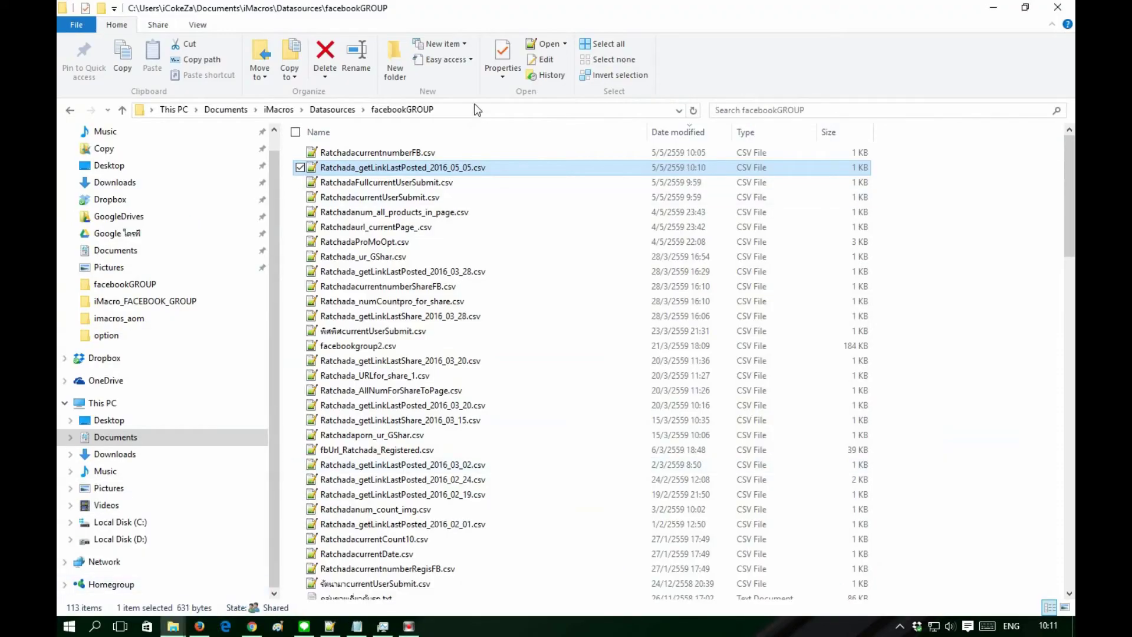
{"action": "left_click", "coordinate": [332, 109]}
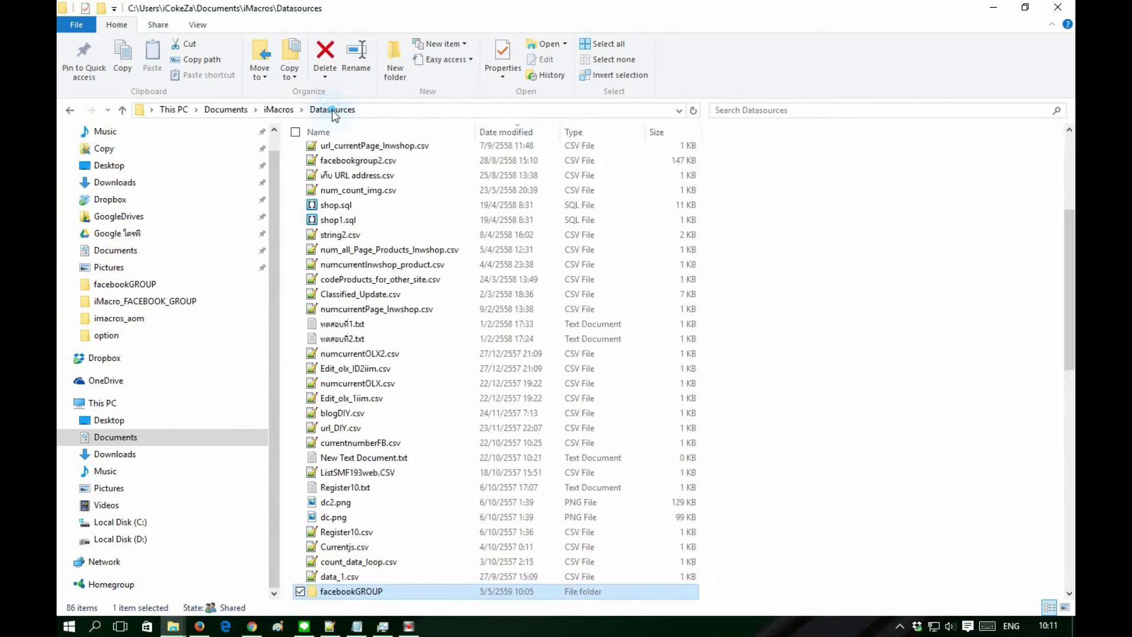
{"action": "left_click", "coordinate": [279, 110]}
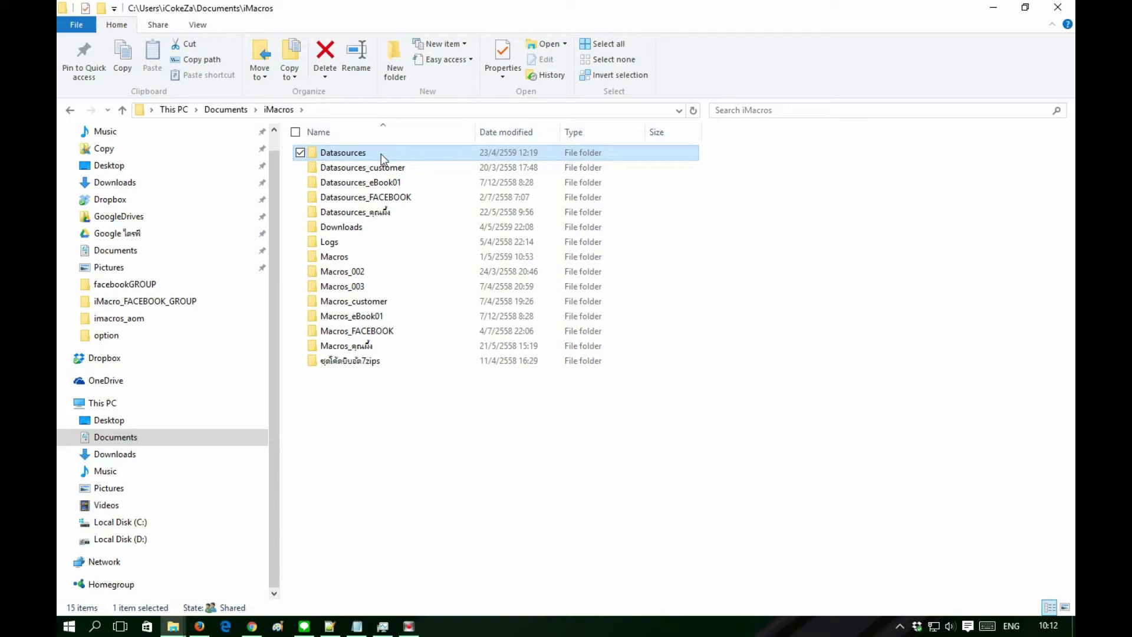
- Examine the Macros and Downloads folders inside the iMacros folder
{"action": "left_click", "coordinate": [348, 256]}
{"action": "left_click", "coordinate": [346, 229]}
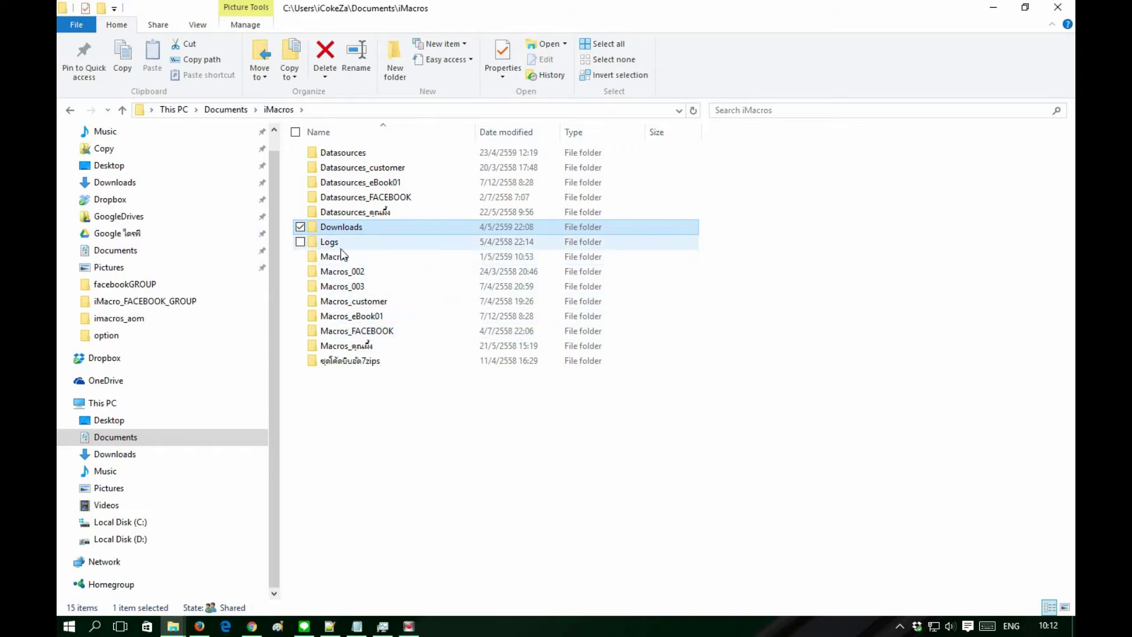
{"action": "mouse_move", "coordinate": [350, 256]}
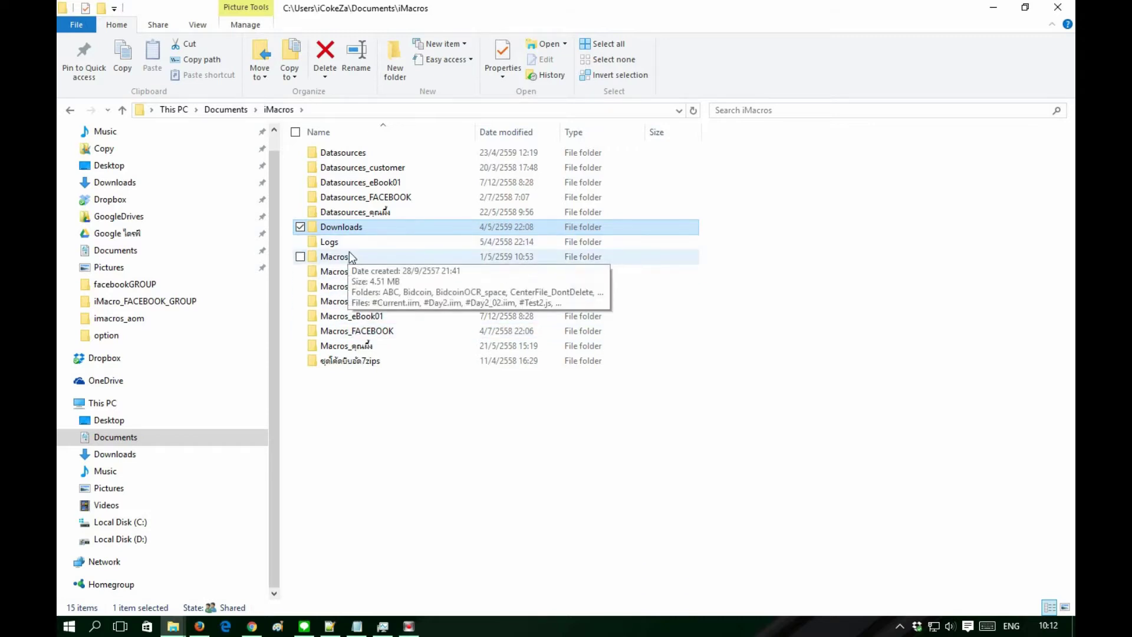
{"action": "left_click", "coordinate": [355, 259]}
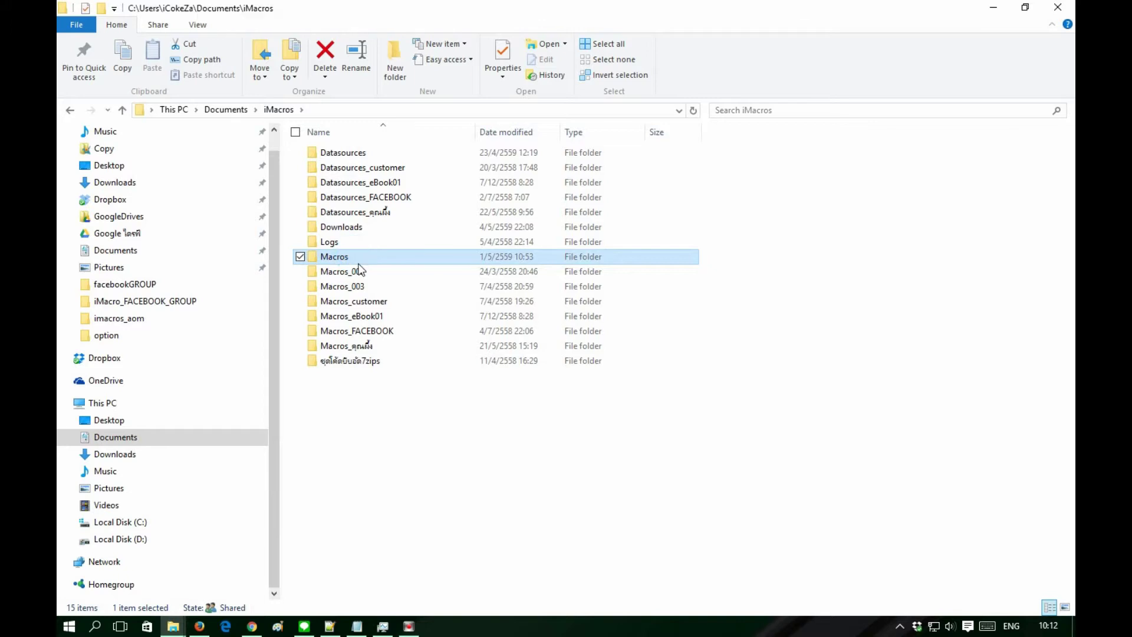
{"action": "mouse_move", "coordinate": [360, 269]}
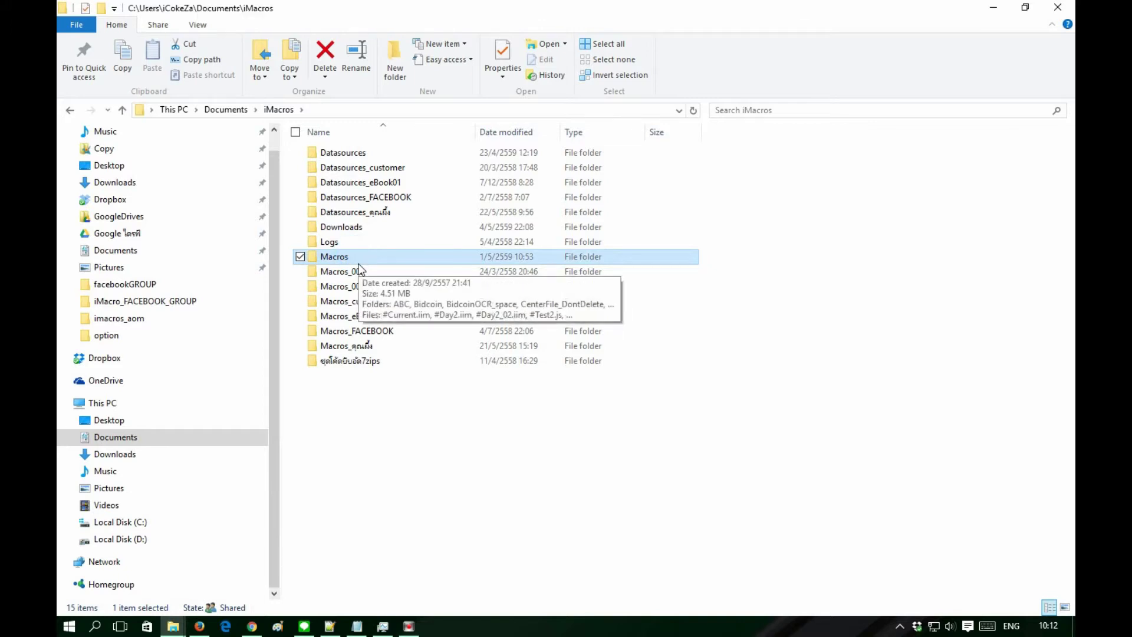
- Open the facebookGROUP folder inside the Datasources folder
{"action": "left_click", "coordinate": [341, 153]}
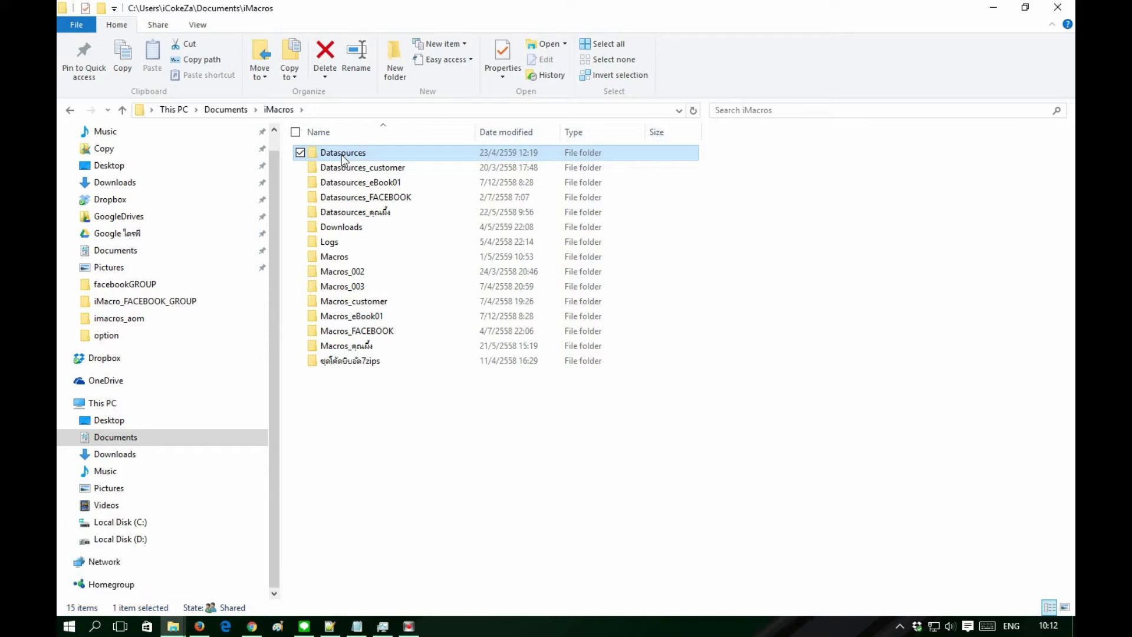
{"action": "double_click", "coordinate": [342, 154]}
{"action": "scroll", "coordinate": [387, 372], "scroll_direction": "down", "scroll_amount": 12}
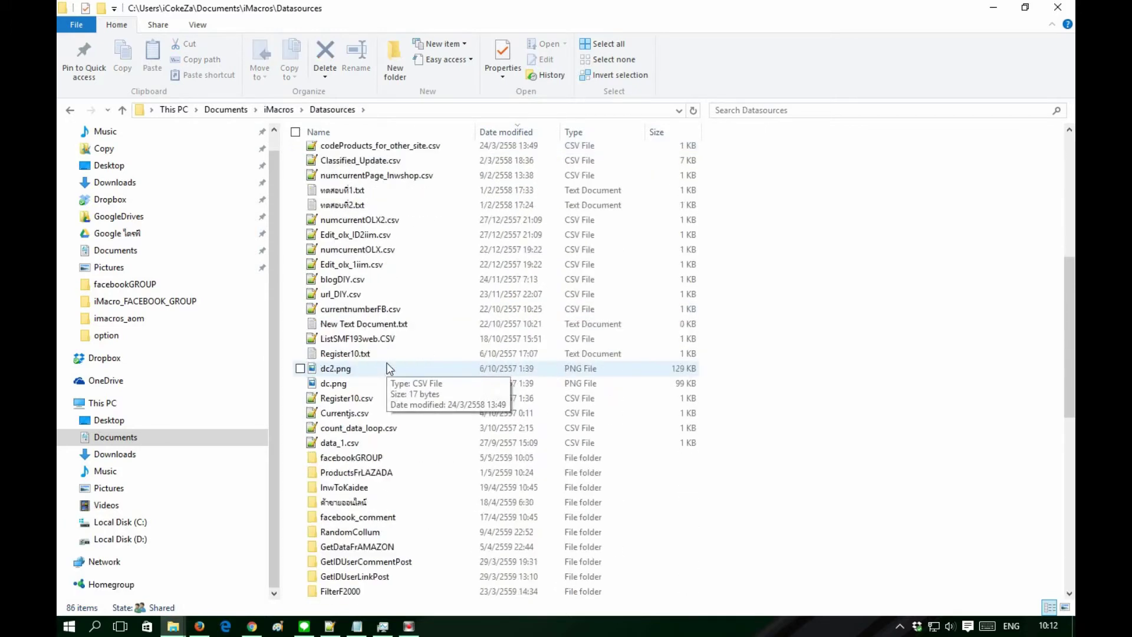
{"action": "left_click", "coordinate": [366, 235]}
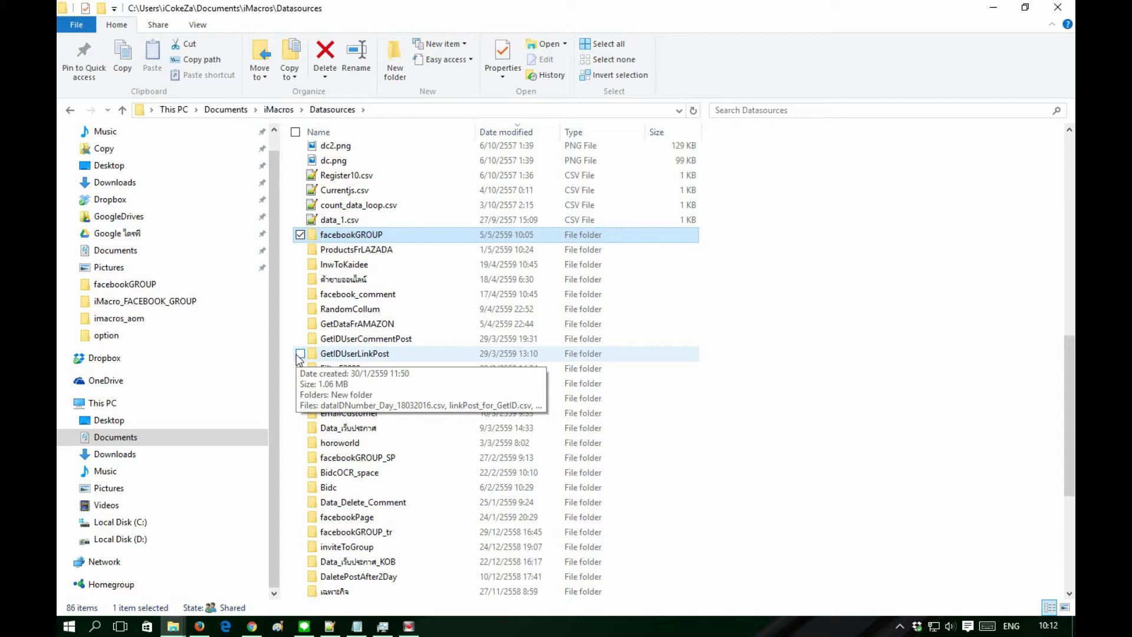
{"action": "double_click", "coordinate": [371, 234]}
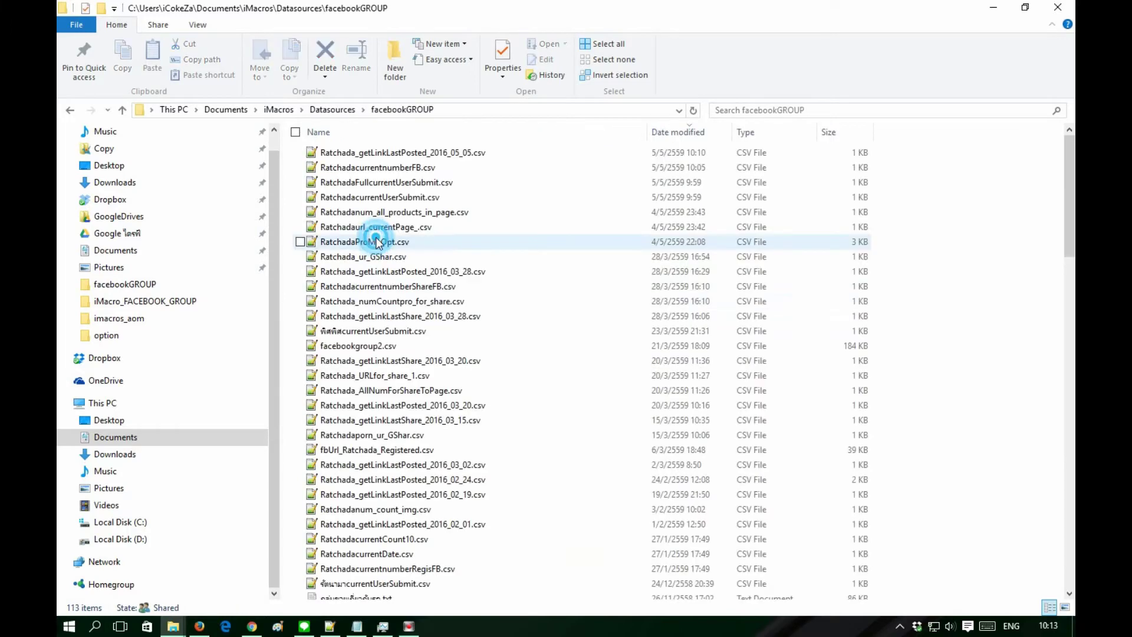
- Examine the generic CSV files at the end of facebookGROUP, including numcurrentPage.csv, currentnumberFB.csv, currentDate.csv, numcurrent_product.csv and currentCount10.csv
{"action": "scroll", "coordinate": [558, 336], "scroll_direction": "down", "scroll_amount": 5}
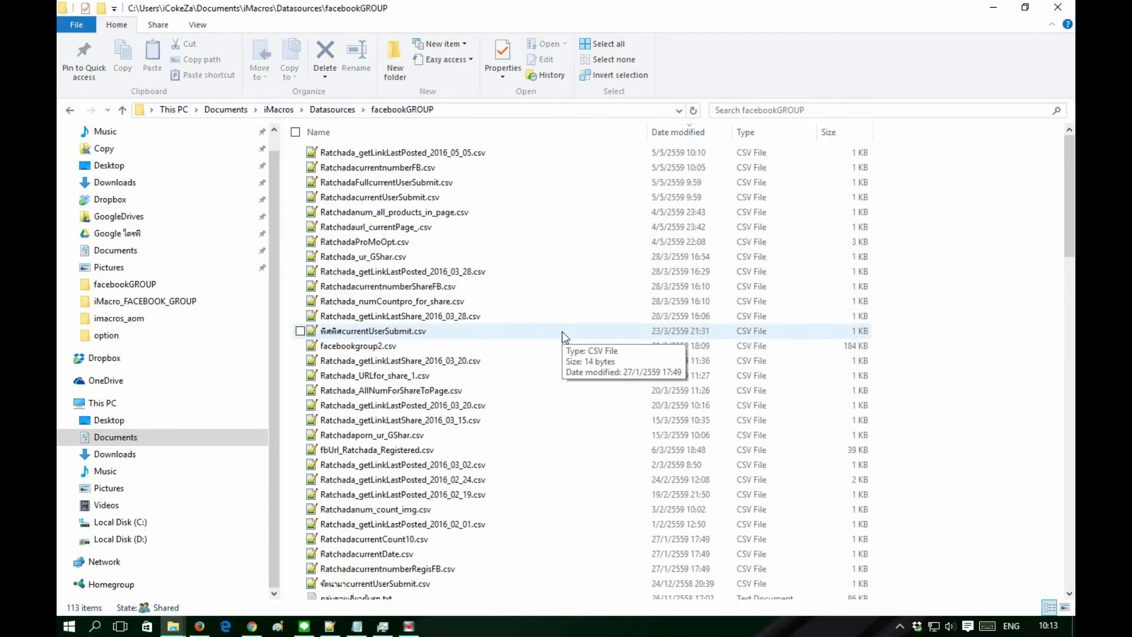
{"action": "scroll", "coordinate": [561, 332], "scroll_direction": "down", "scroll_amount": 15}
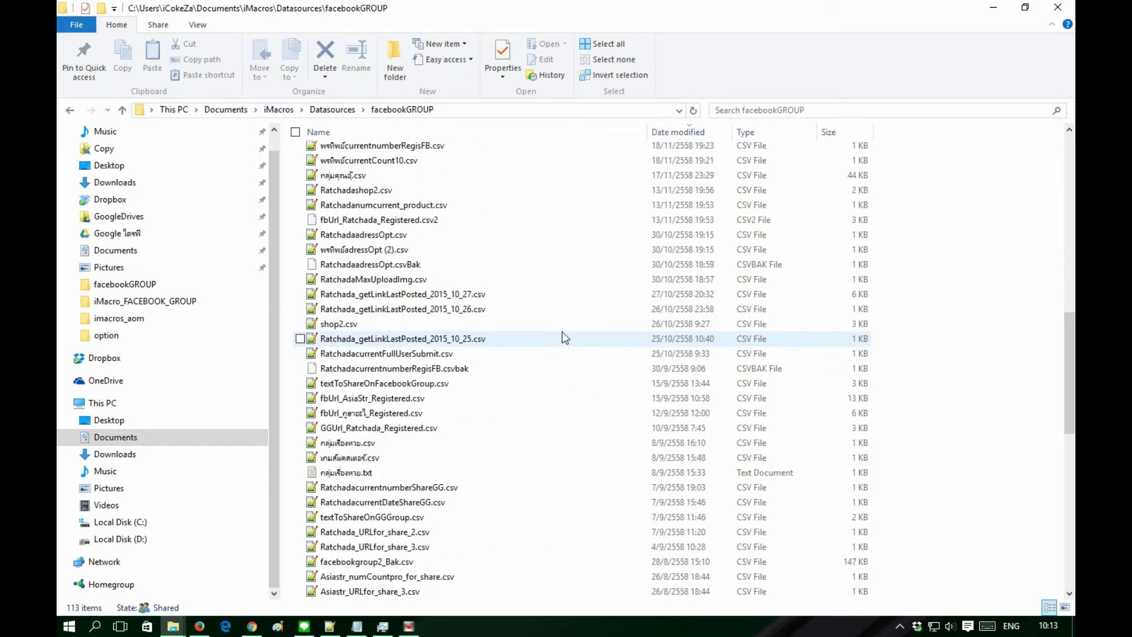
{"action": "scroll", "coordinate": [562, 331], "scroll_direction": "down", "scroll_amount": 8}
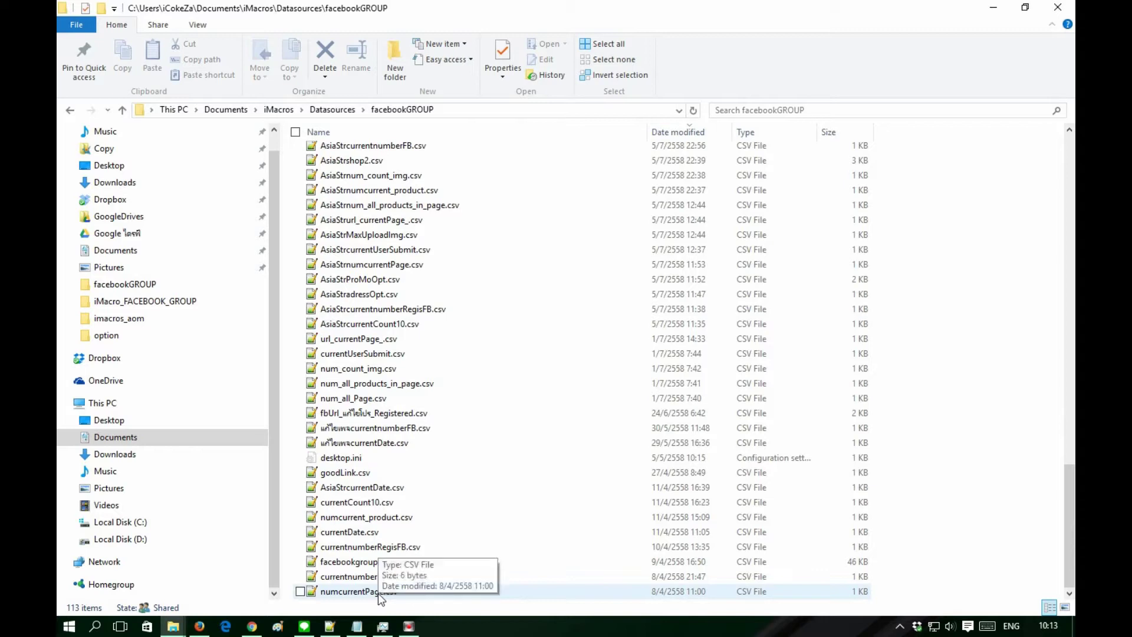
{"action": "left_click", "coordinate": [353, 591]}
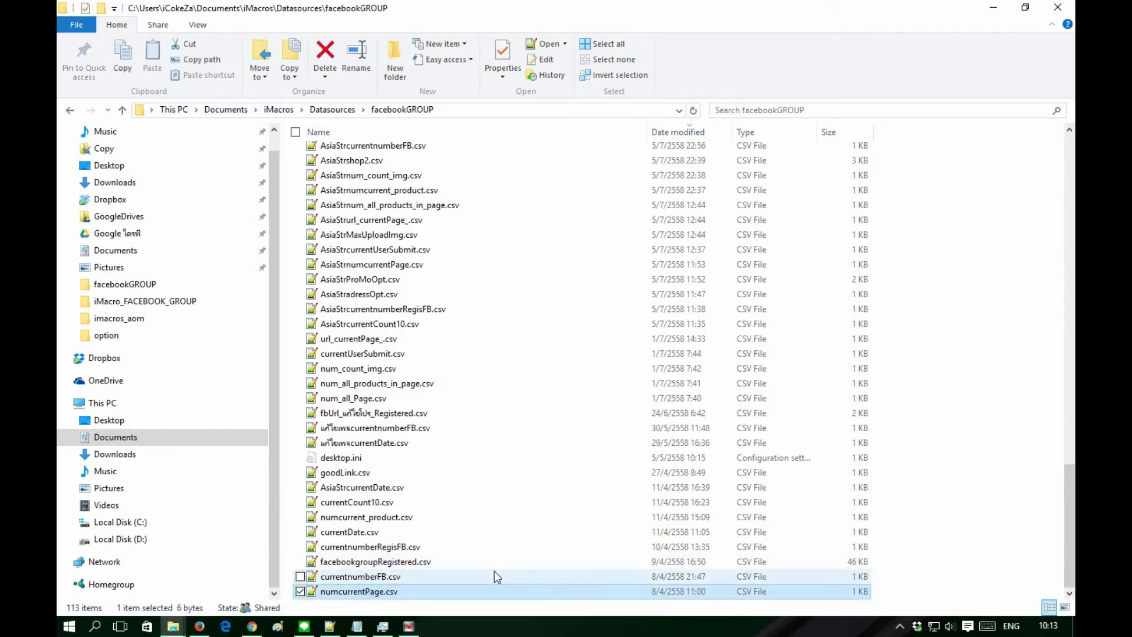
{"action": "left_click", "coordinate": [356, 577]}
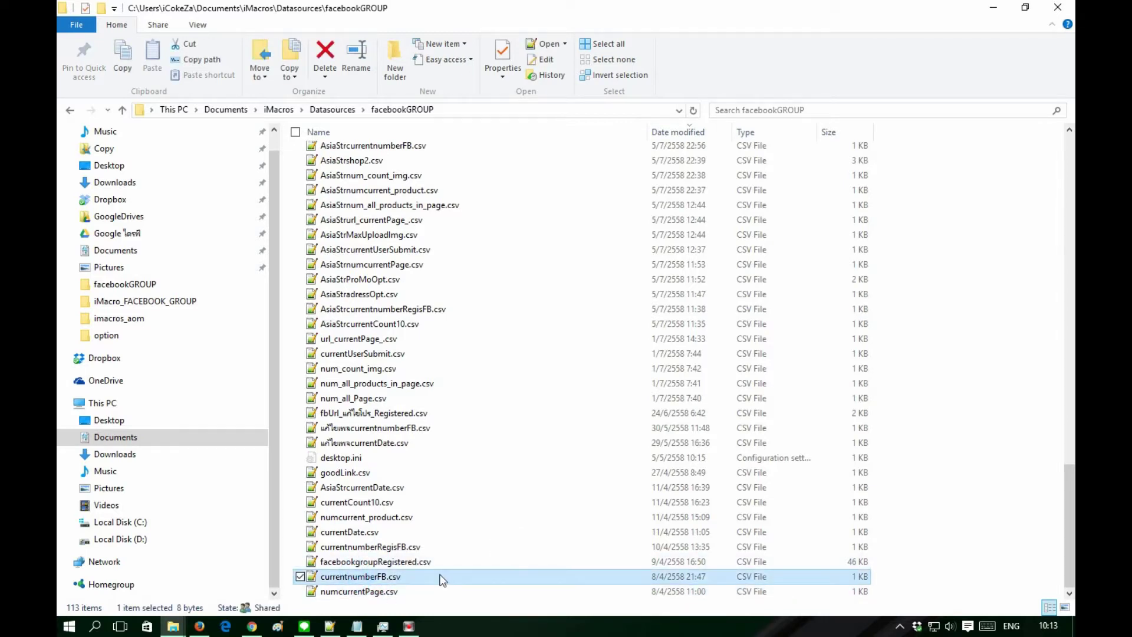
{"action": "left_click", "coordinate": [374, 533]}
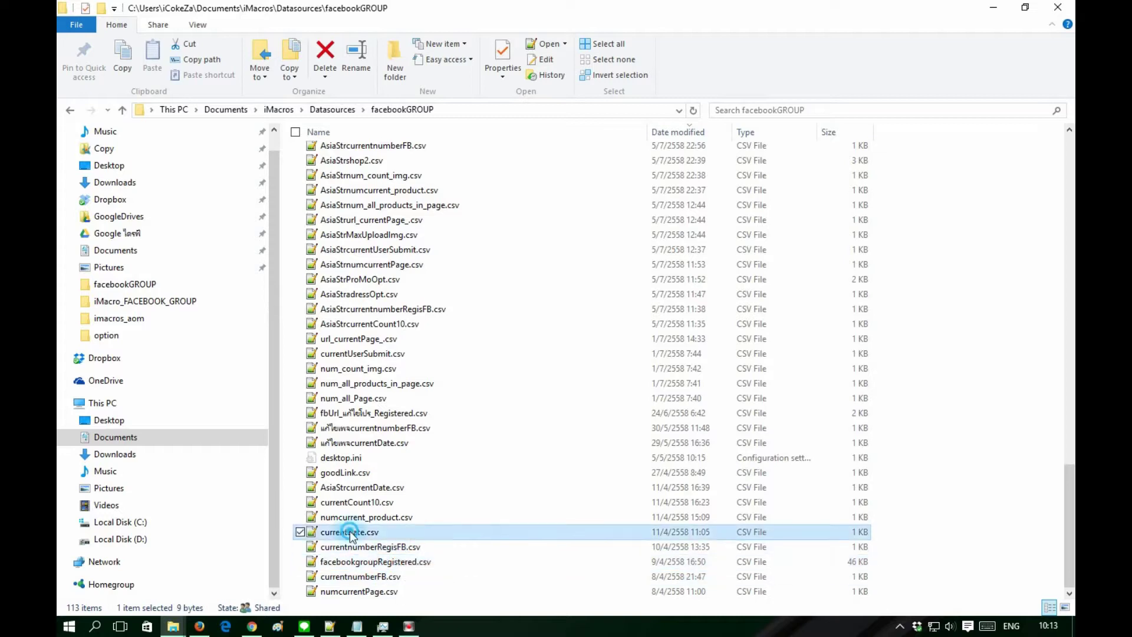
{"action": "left_click", "coordinate": [366, 518]}
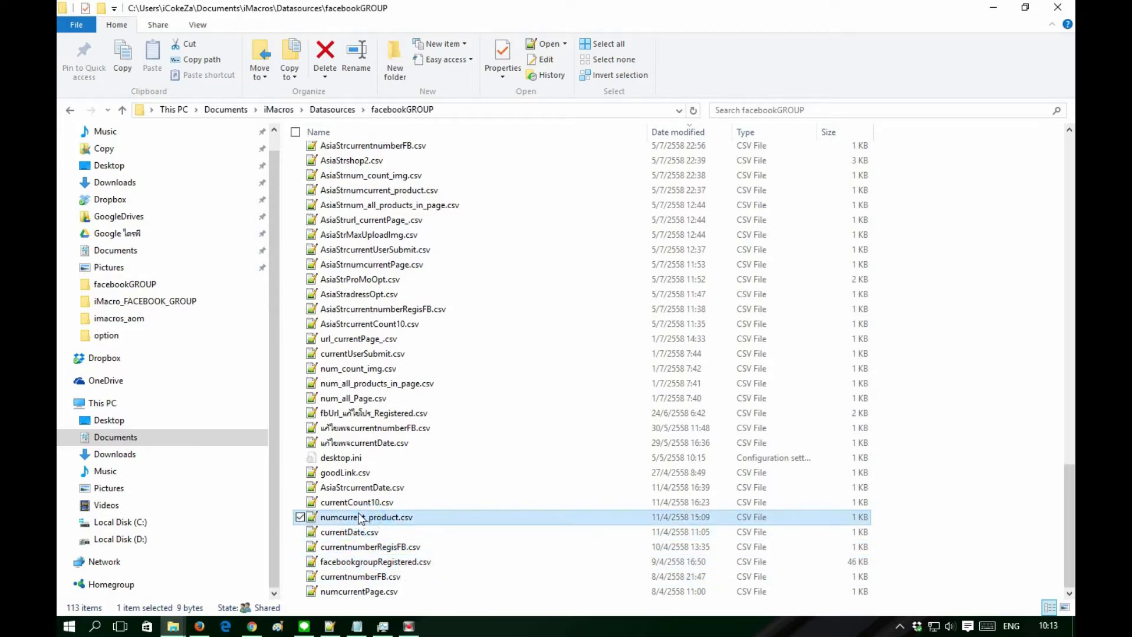
{"action": "left_click", "coordinate": [359, 503]}
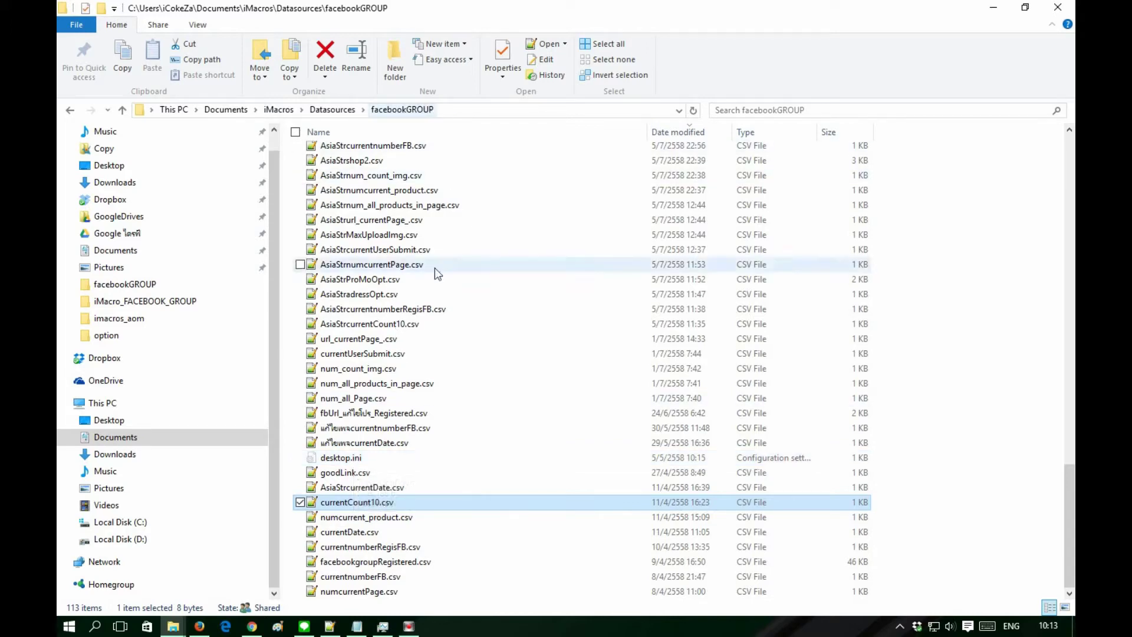
- Look back through the facebookGROUP file list at the CSV files prefixed with account names, toward the newest ones
{"action": "scroll", "coordinate": [397, 342], "scroll_direction": "up", "scroll_amount": 4}
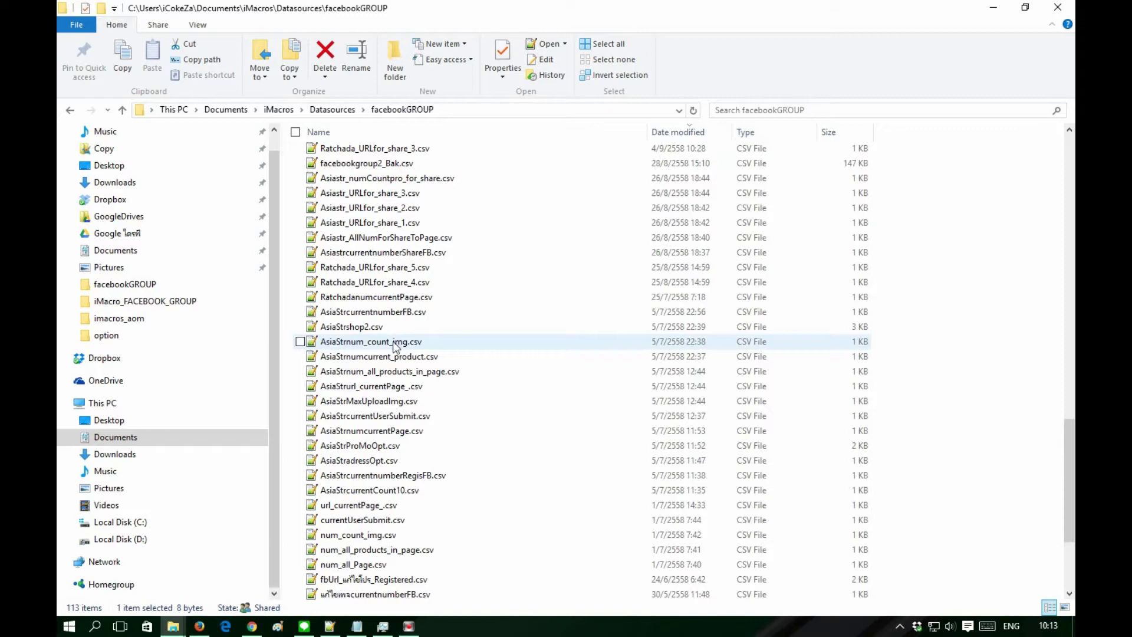
{"action": "scroll", "coordinate": [333, 298], "scroll_direction": "up", "scroll_amount": 1}
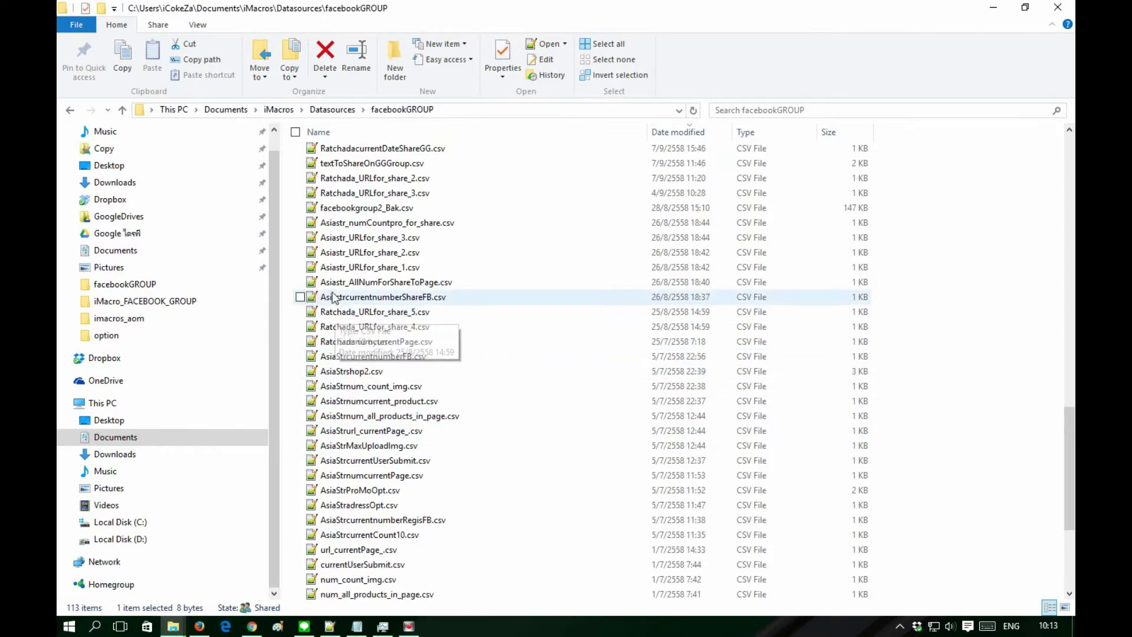
{"action": "scroll", "coordinate": [348, 277], "scroll_direction": "up", "scroll_amount": 2}
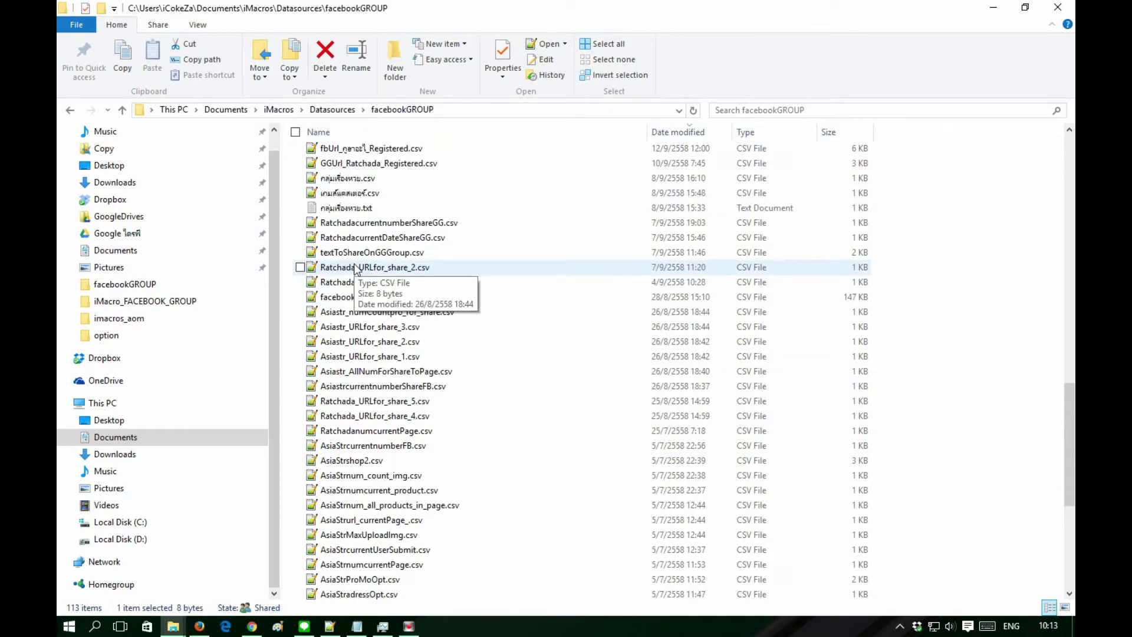
{"action": "scroll", "coordinate": [351, 271], "scroll_direction": "up", "scroll_amount": 3}
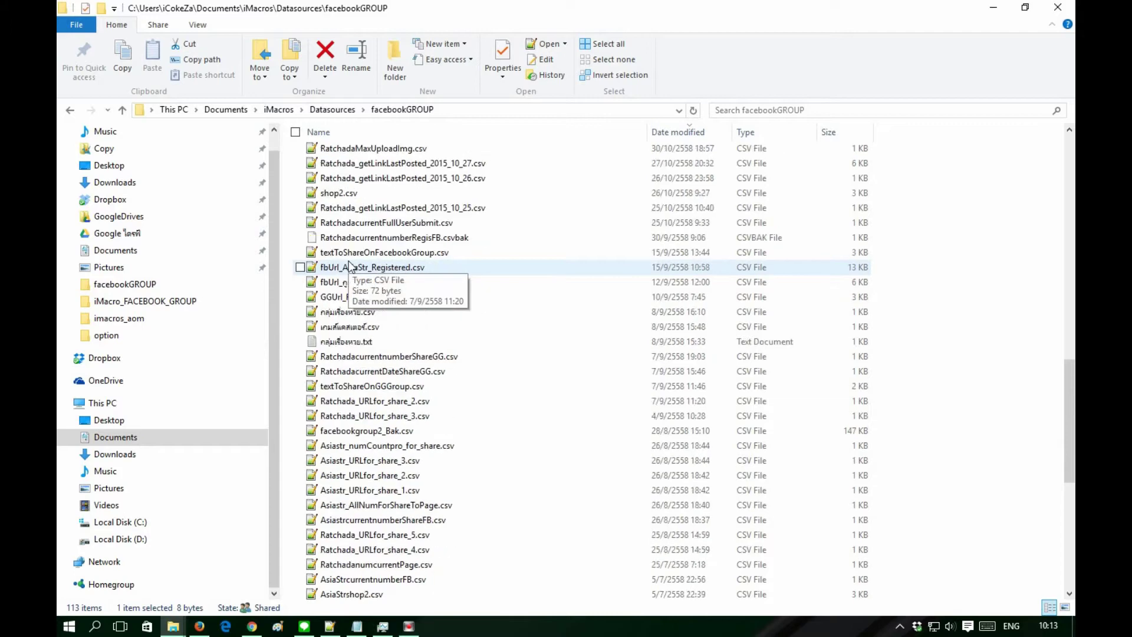
{"action": "scroll", "coordinate": [365, 295], "scroll_direction": "up", "scroll_amount": 6}
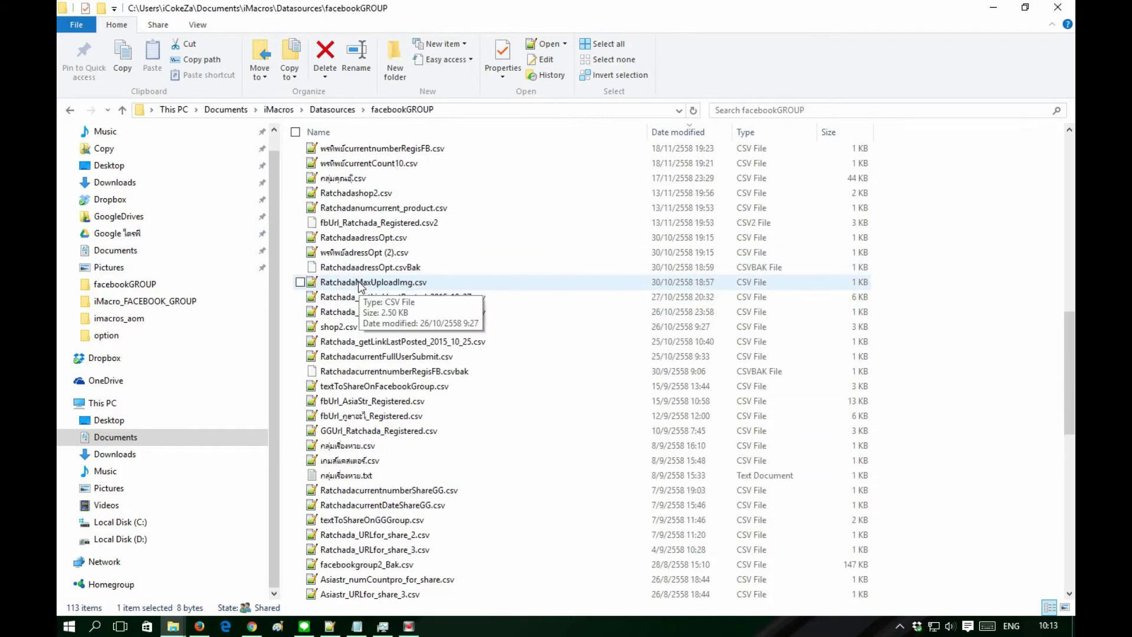
{"action": "scroll", "coordinate": [360, 287], "scroll_direction": "up", "scroll_amount": 6}
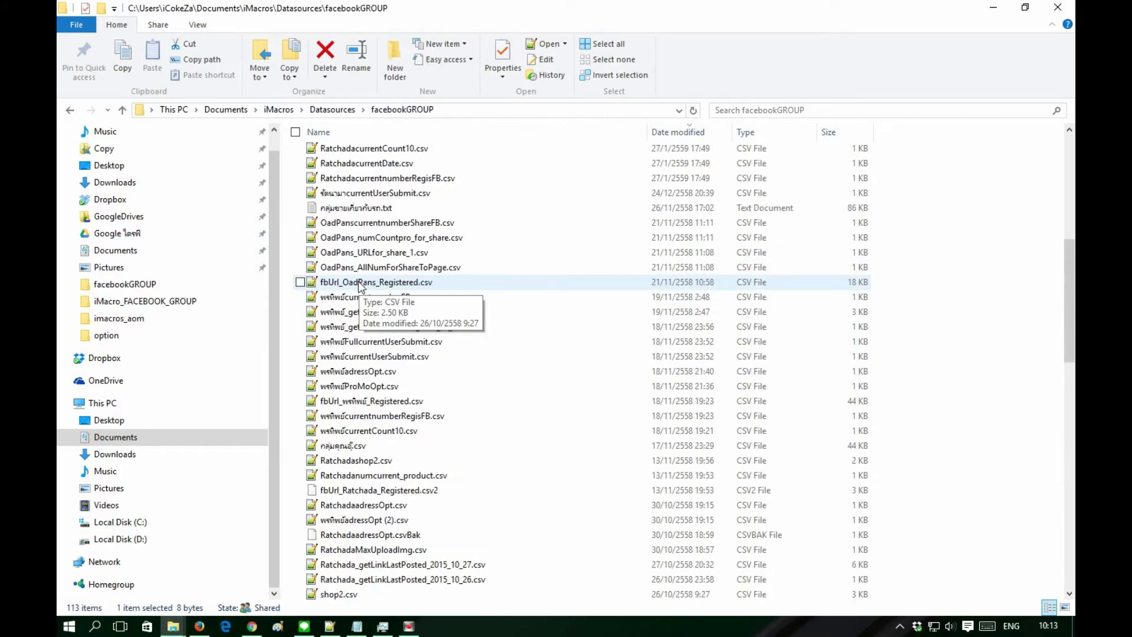
{"action": "scroll", "coordinate": [352, 282], "scroll_direction": "up", "scroll_amount": 3}
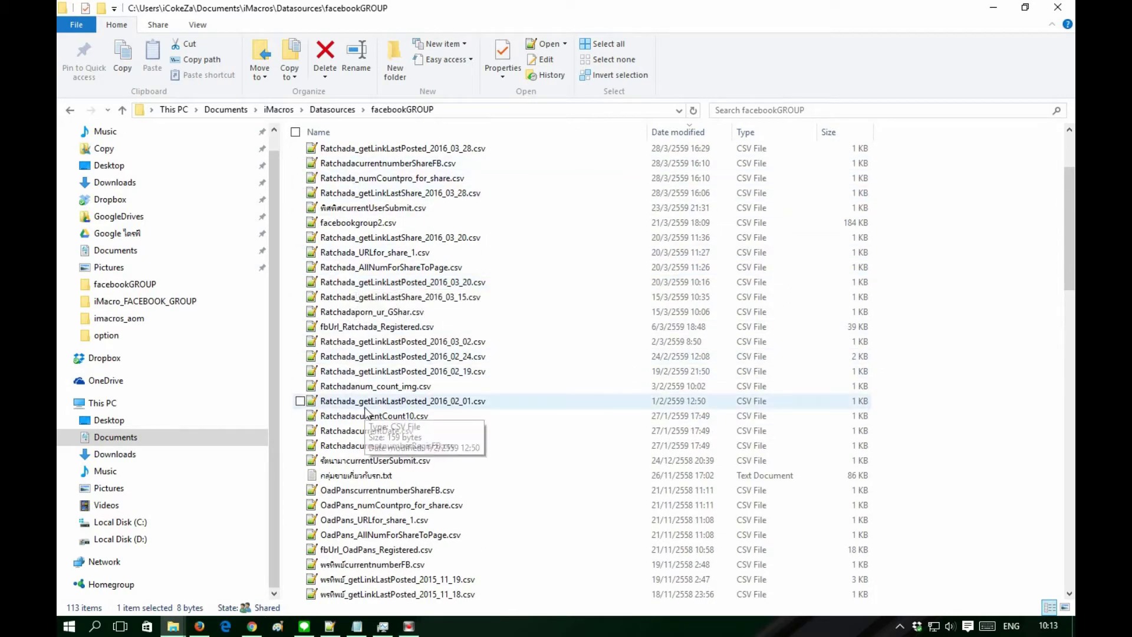
- Switch to Firefox, close the open chat conversation, check the account name on Facebook, and return to the facebookGROUP folder
{"action": "left_click", "coordinate": [199, 626]}
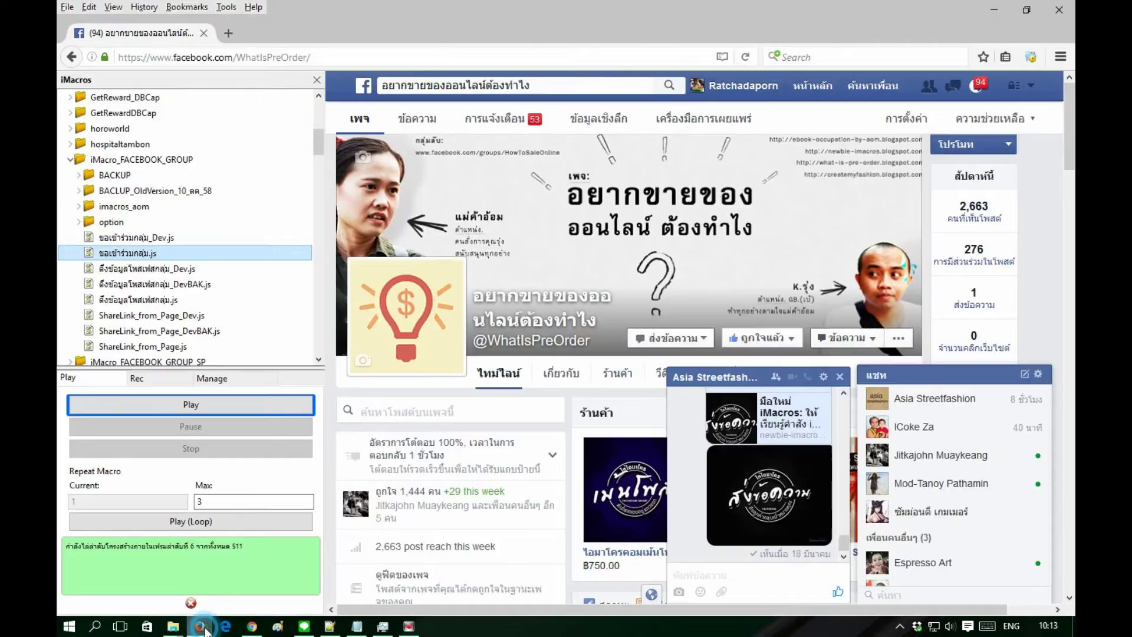
{"action": "left_click", "coordinate": [840, 376]}
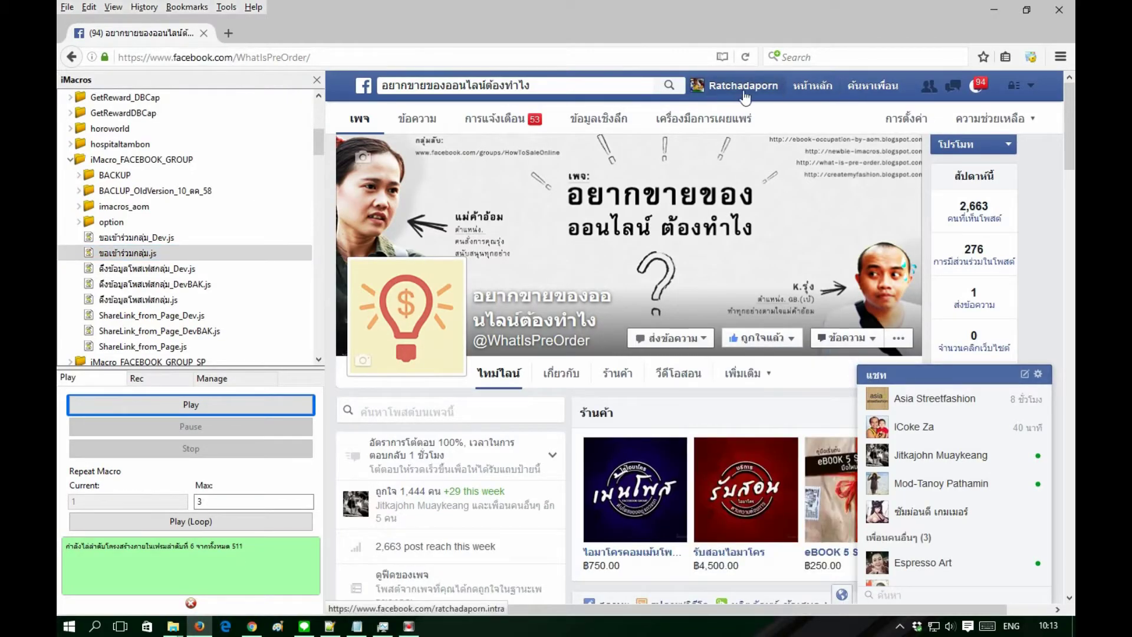
{"action": "left_click", "coordinate": [994, 10]}
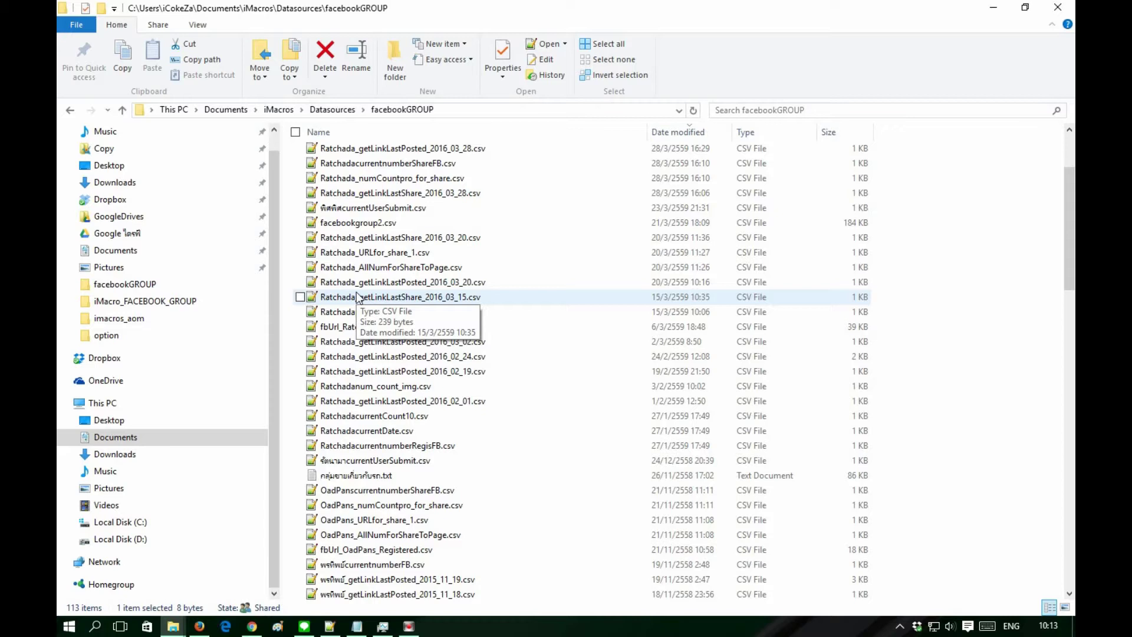
- Compare the account's currentnumberRegisFB CSV file in facebookGROUP with the ขอเข้าร่วมกลุ่ม.js script in Firefox's iMacros list
{"action": "left_click", "coordinate": [378, 446]}
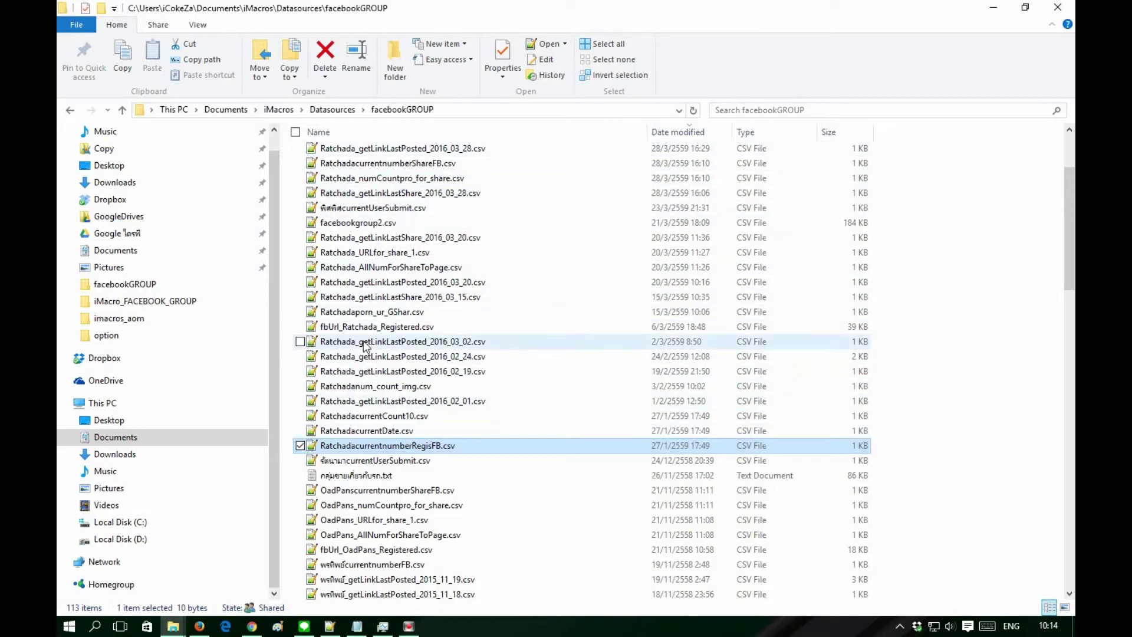
{"action": "left_click", "coordinate": [200, 626]}
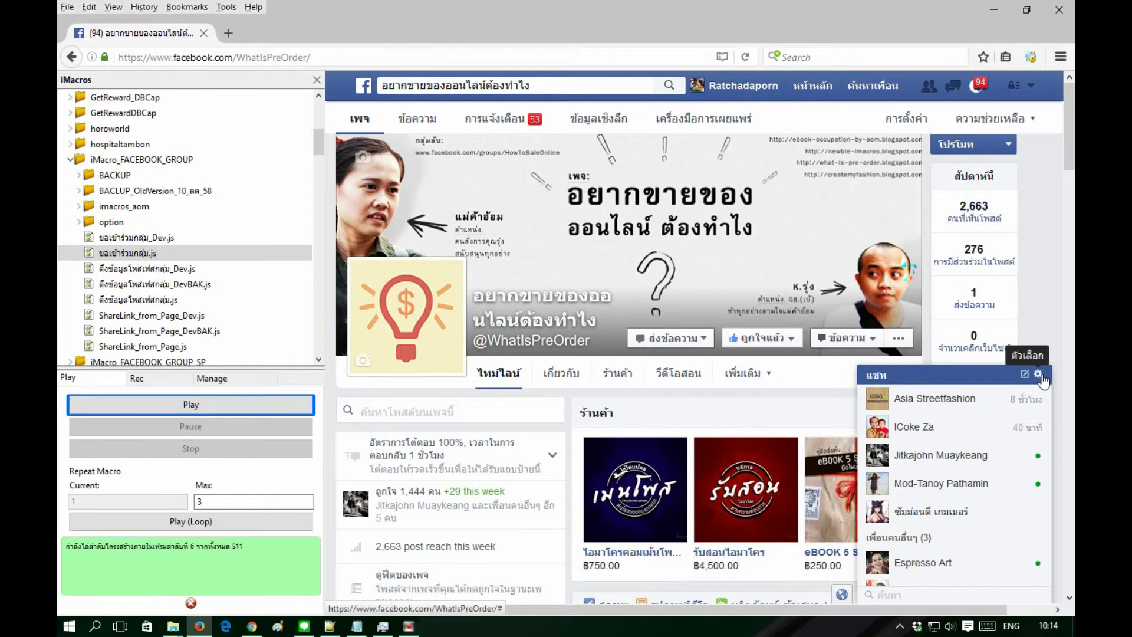
{"action": "left_click", "coordinate": [173, 626]}
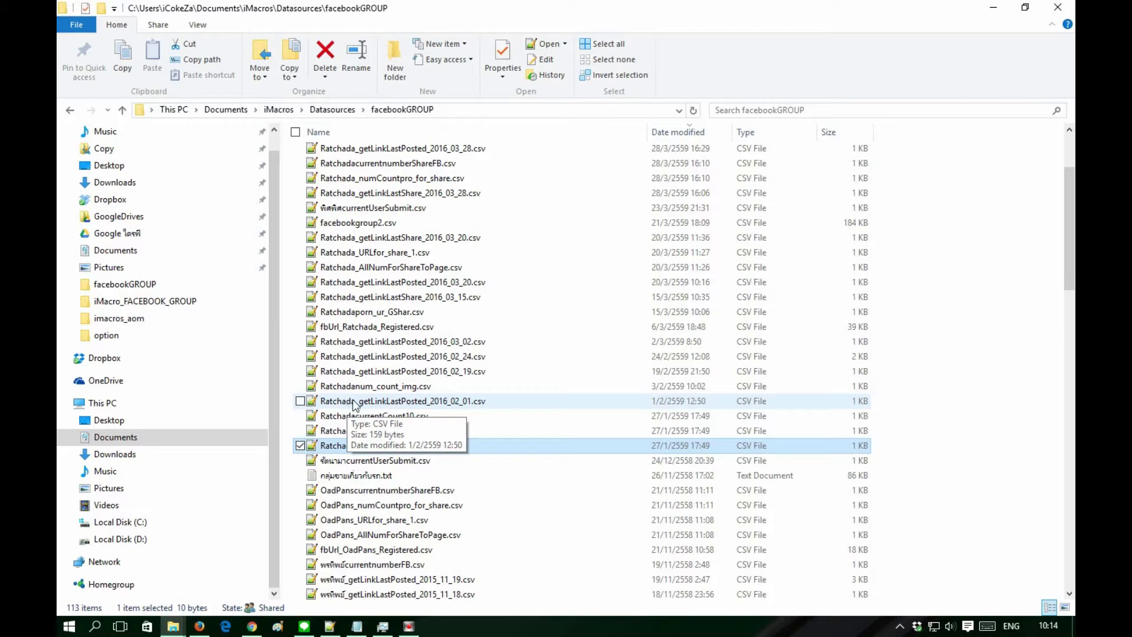
{"action": "left_click", "coordinate": [199, 627]}
{"action": "left_click", "coordinate": [131, 253]}
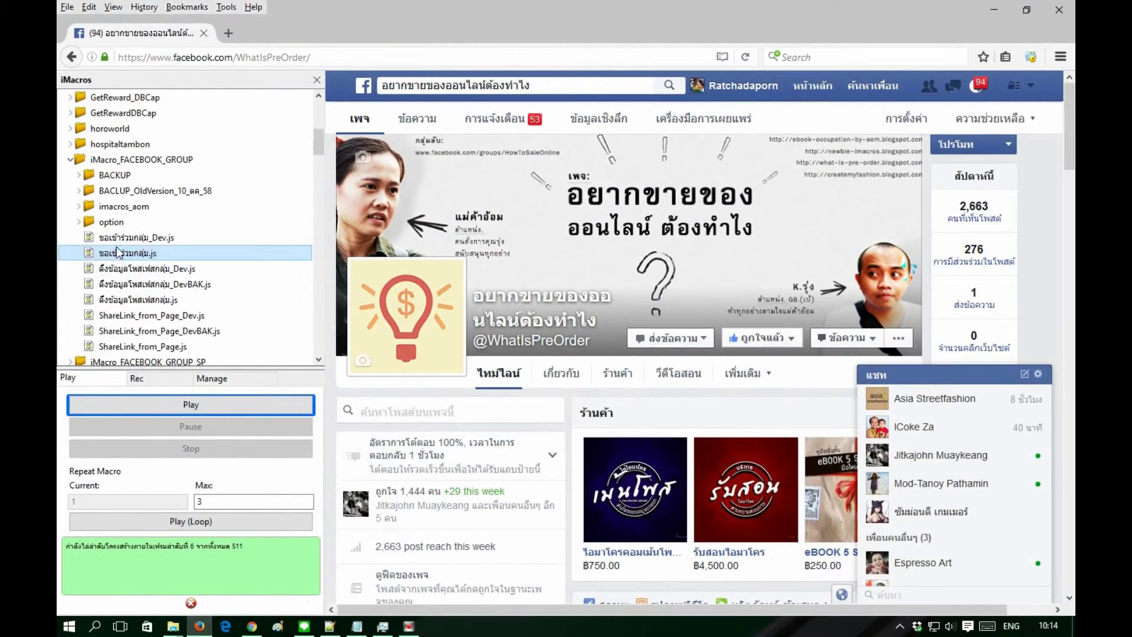
{"action": "left_click", "coordinate": [198, 628]}
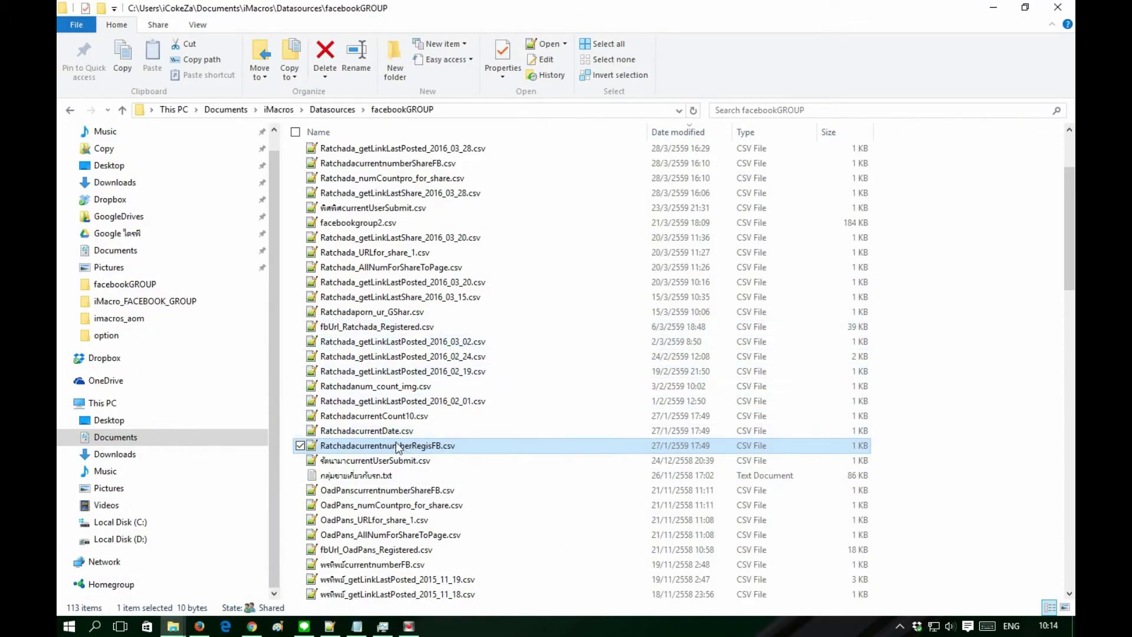
- Select the account's fbUrl Registered CSV file in facebookGROUP and examine its name
{"action": "left_click", "coordinate": [354, 326]}
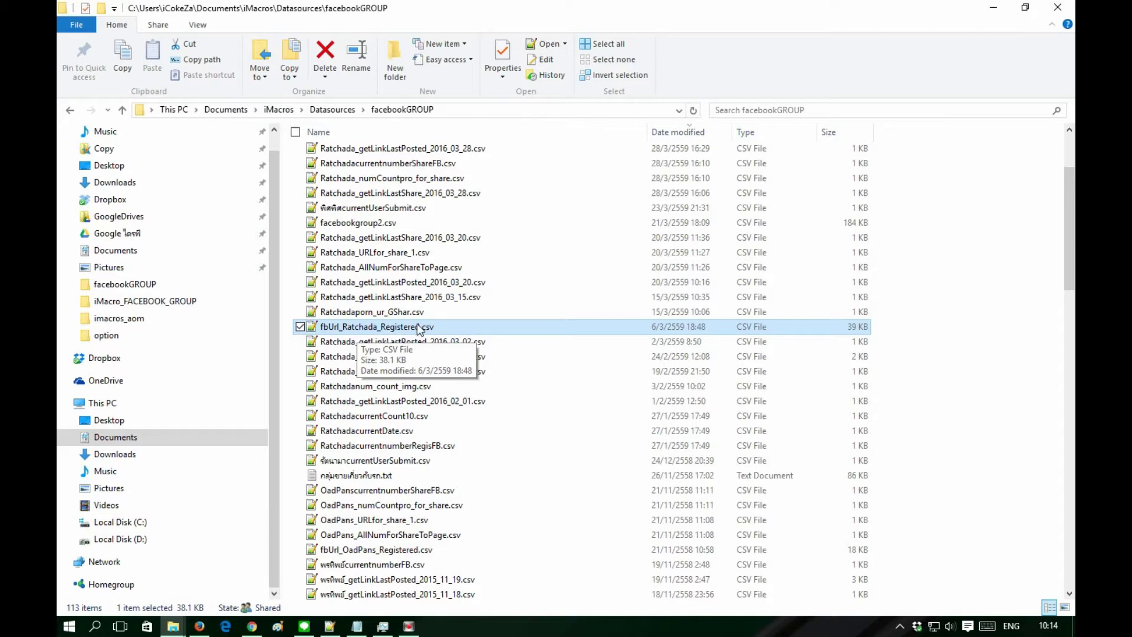
{"action": "left_click", "coordinate": [383, 332]}
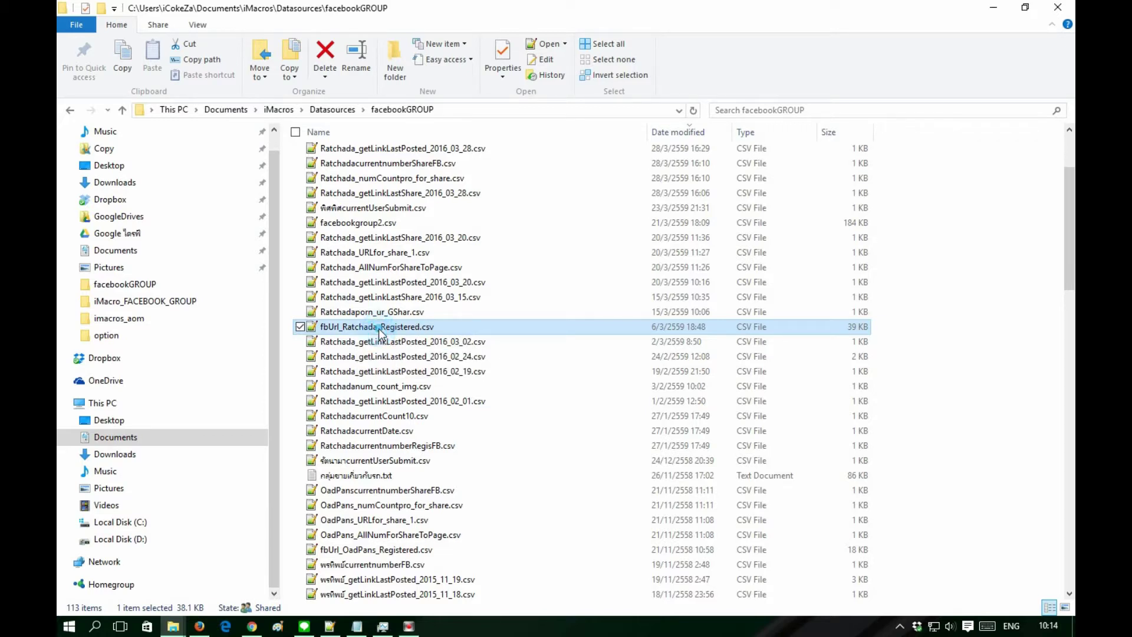
{"action": "left_click", "coordinate": [444, 330]}
{"action": "left_click", "coordinate": [485, 328]}
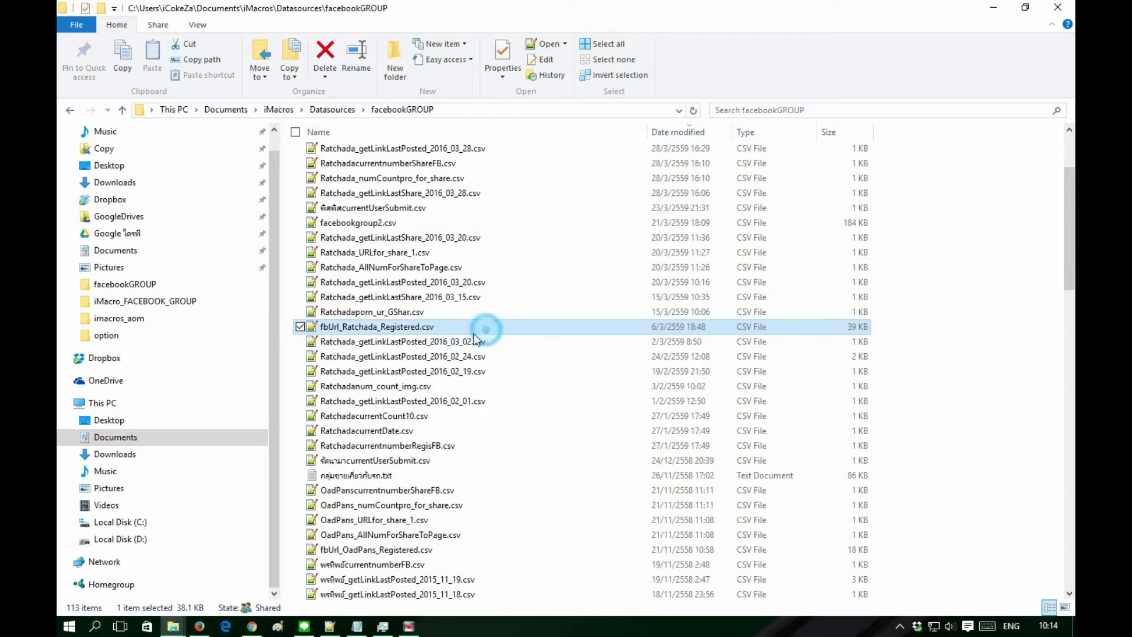
{"action": "left_click", "coordinate": [415, 332]}
{"action": "left_click", "coordinate": [475, 335]}
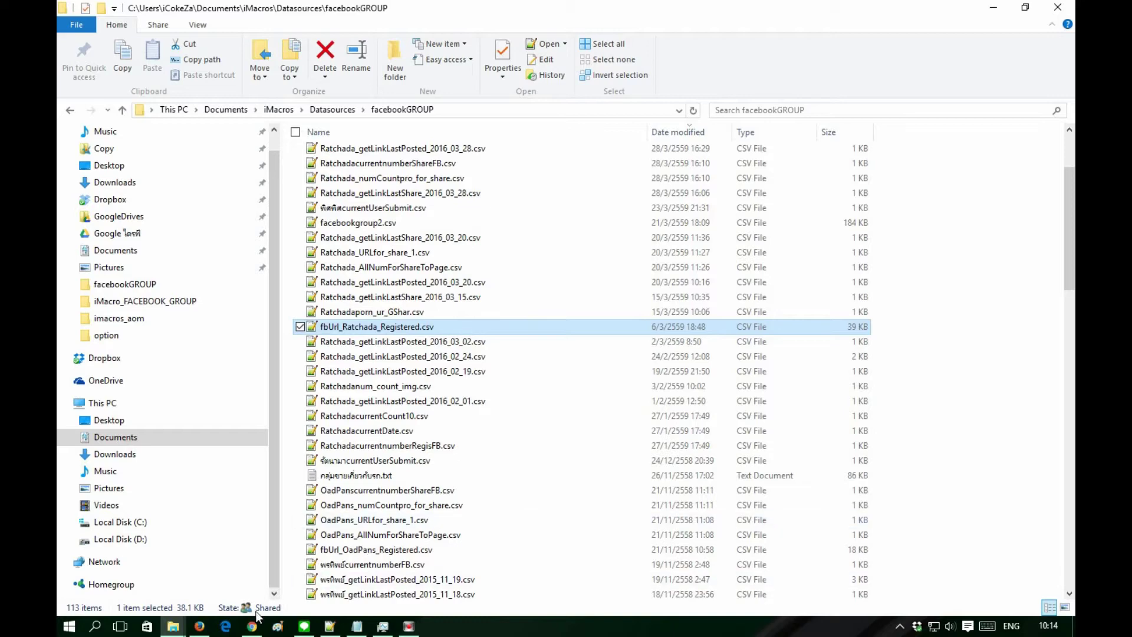
- Review the ขอเข้าร่วมกลุ่ม.js script in Firefox against the account's fbUrl Registered file, ending back in the facebookGROUP folder
{"action": "left_click", "coordinate": [199, 628]}
{"action": "left_click", "coordinate": [150, 253]}
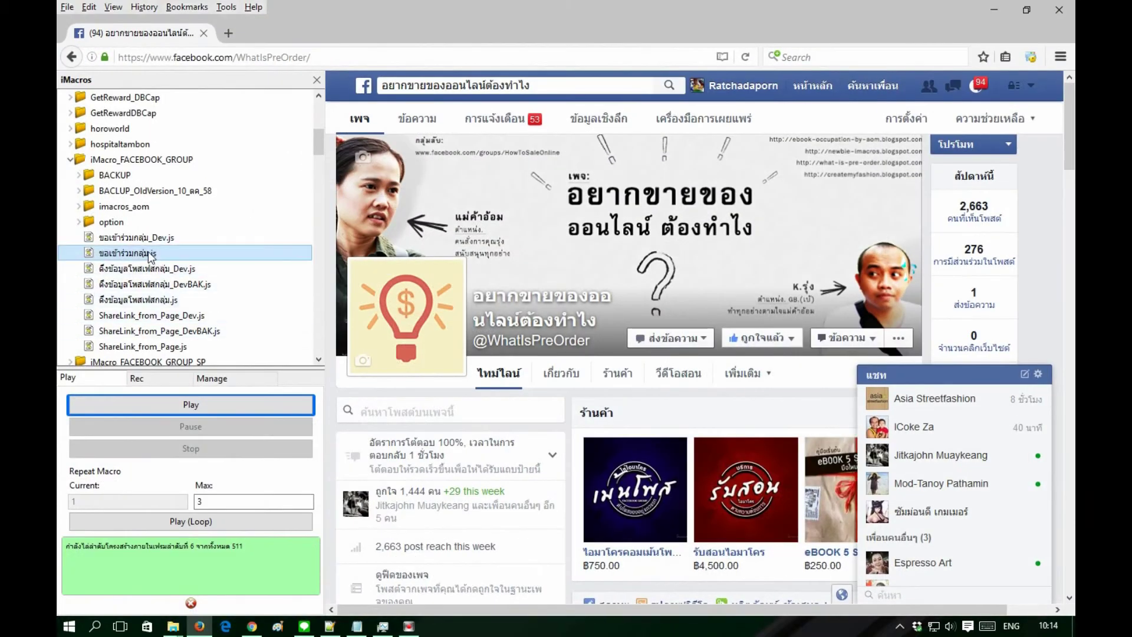
{"action": "left_click", "coordinate": [173, 626]}
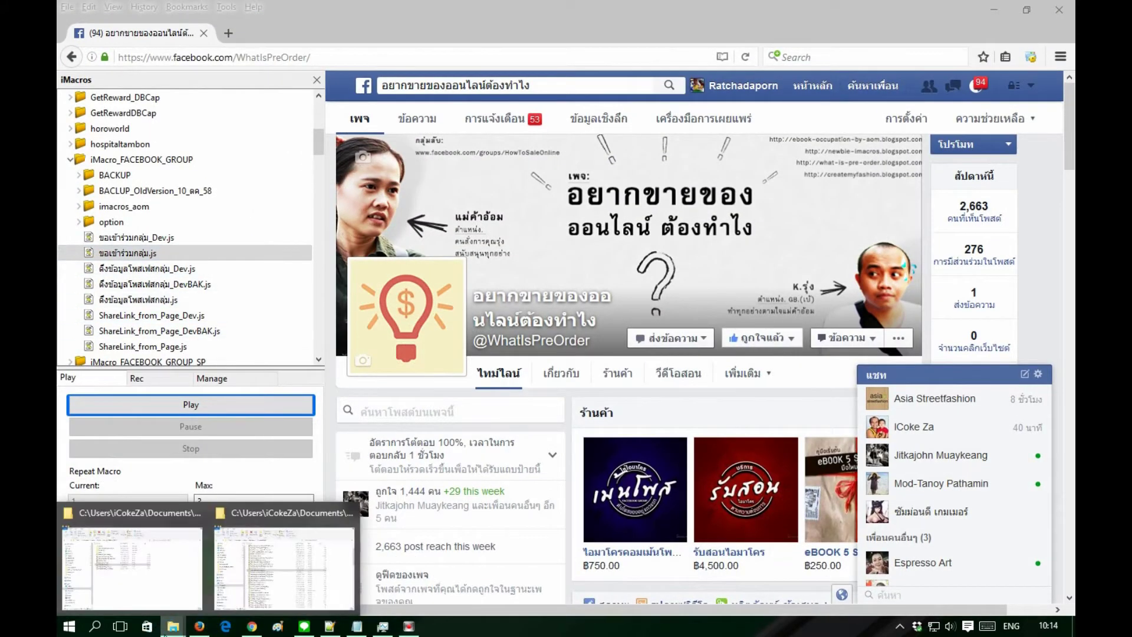
{"action": "left_click", "coordinate": [283, 575]}
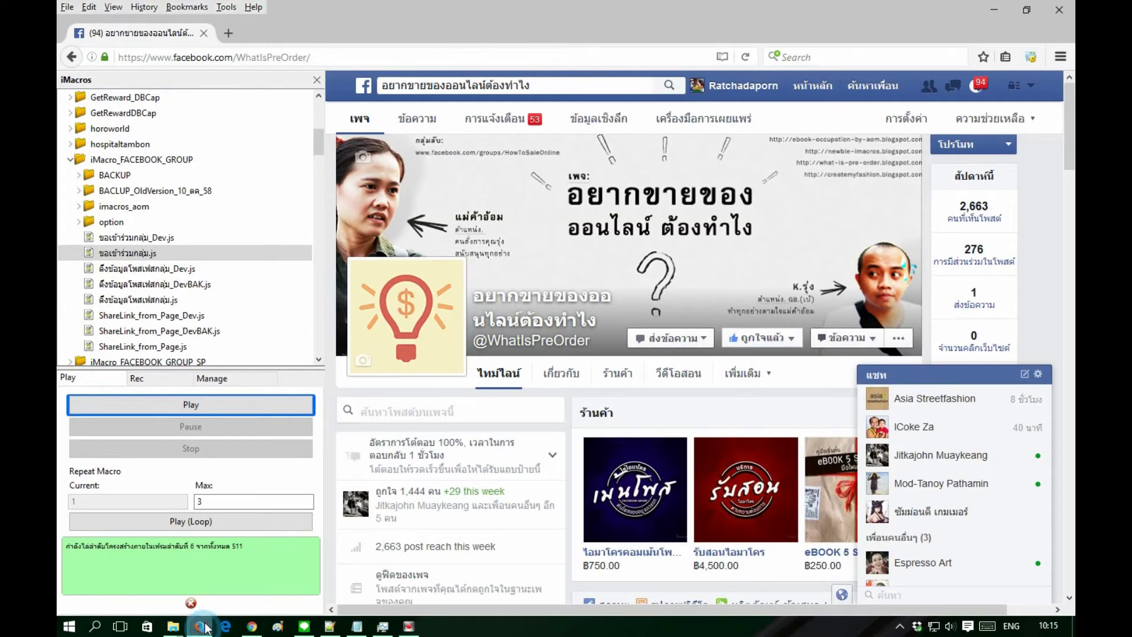
{"action": "left_click", "coordinate": [200, 626]}
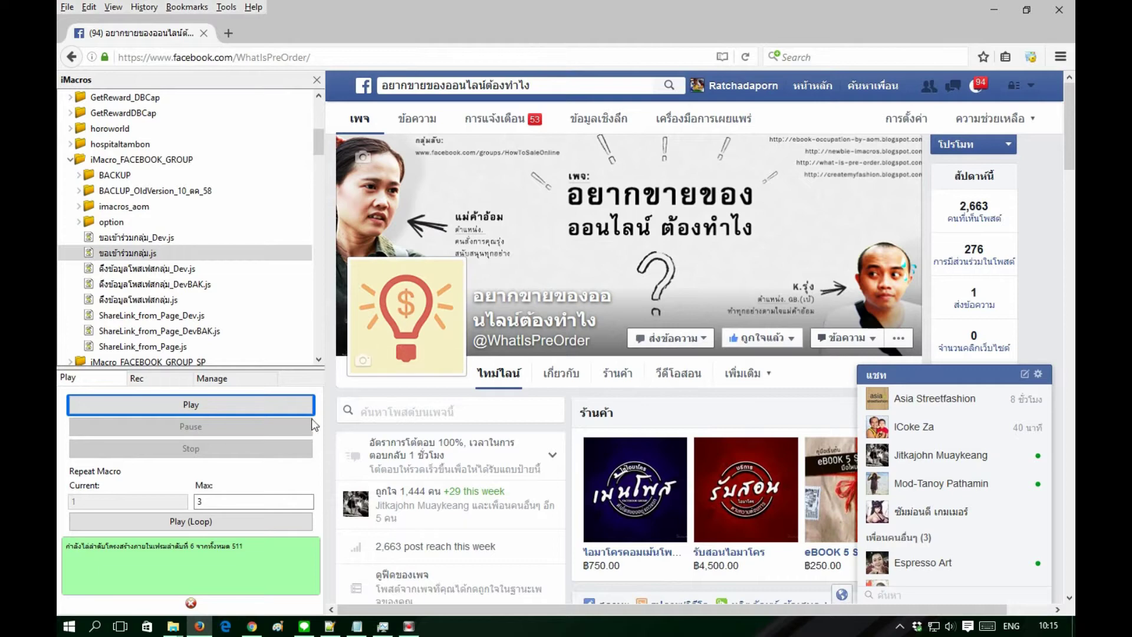
{"action": "left_click", "coordinate": [201, 628]}
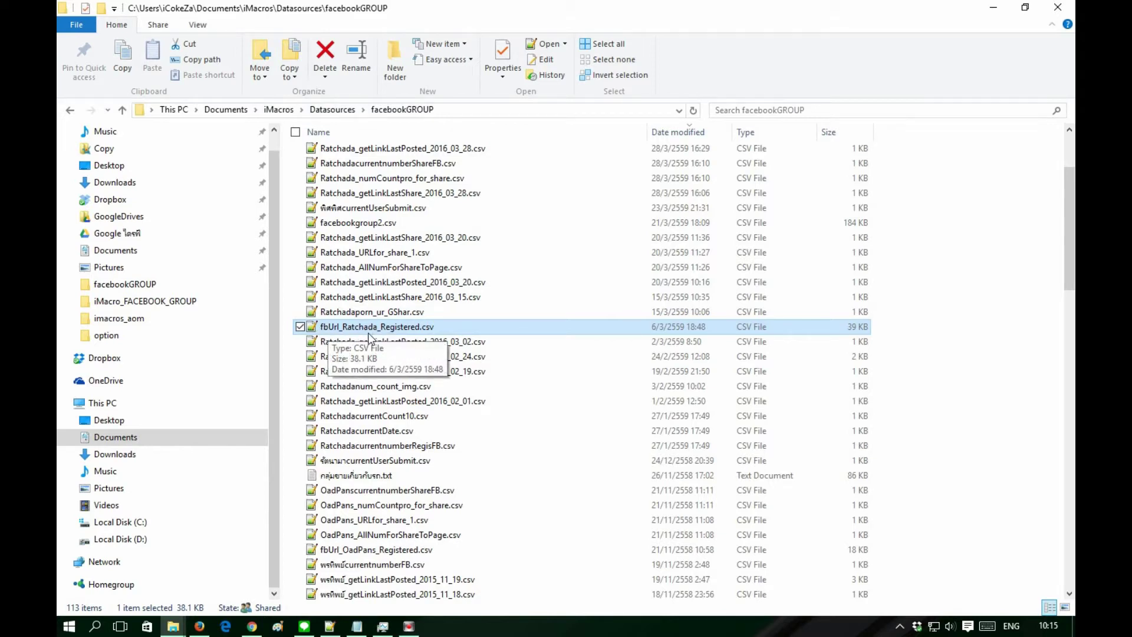
- Open the account's fbUrl Registered CSV file in Notepad++ and examine its list of Facebook group URLs
{"action": "left_click", "coordinate": [398, 328]}
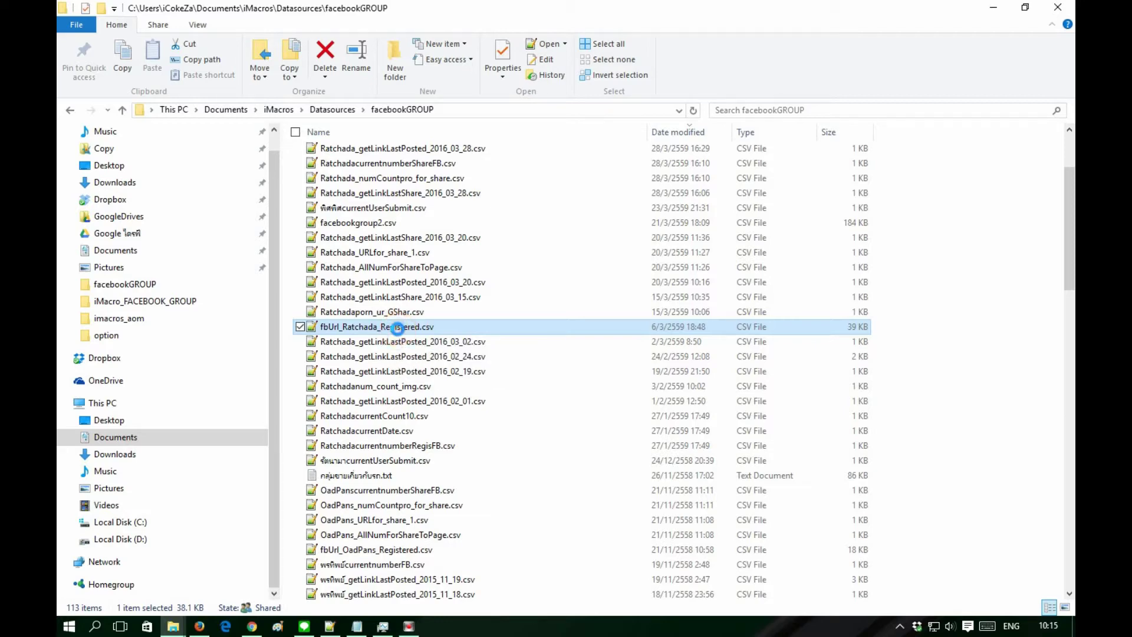
{"action": "right_click", "coordinate": [397, 329]}
{"action": "mouse_move", "coordinate": [315, 364]}
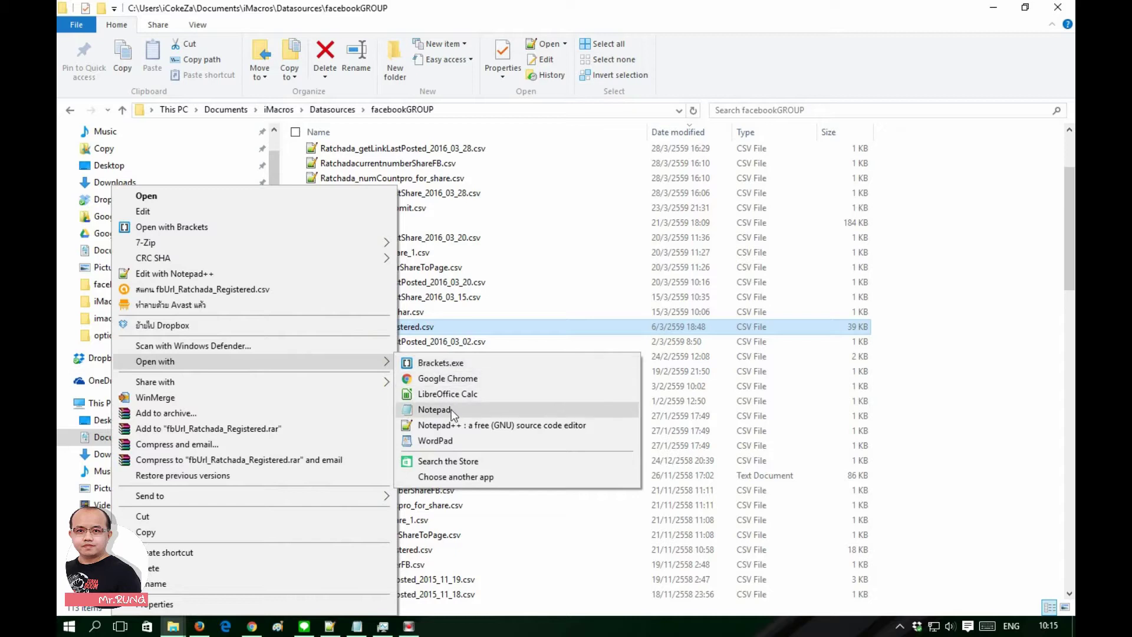
{"action": "left_click", "coordinate": [198, 275]}
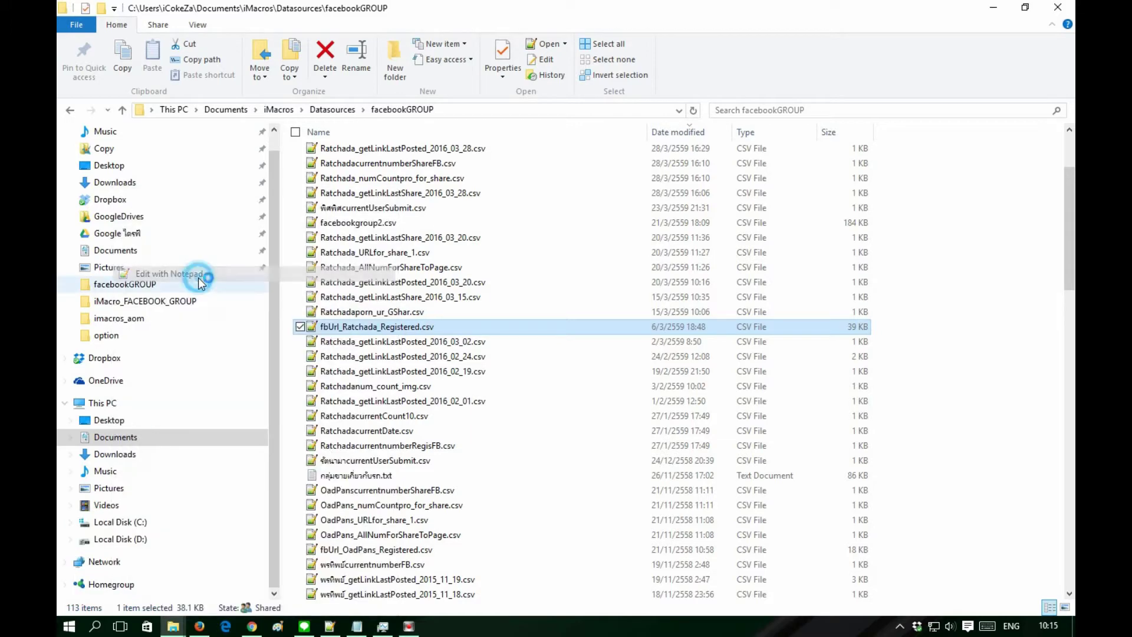
{"action": "left_click", "coordinate": [640, 375]}
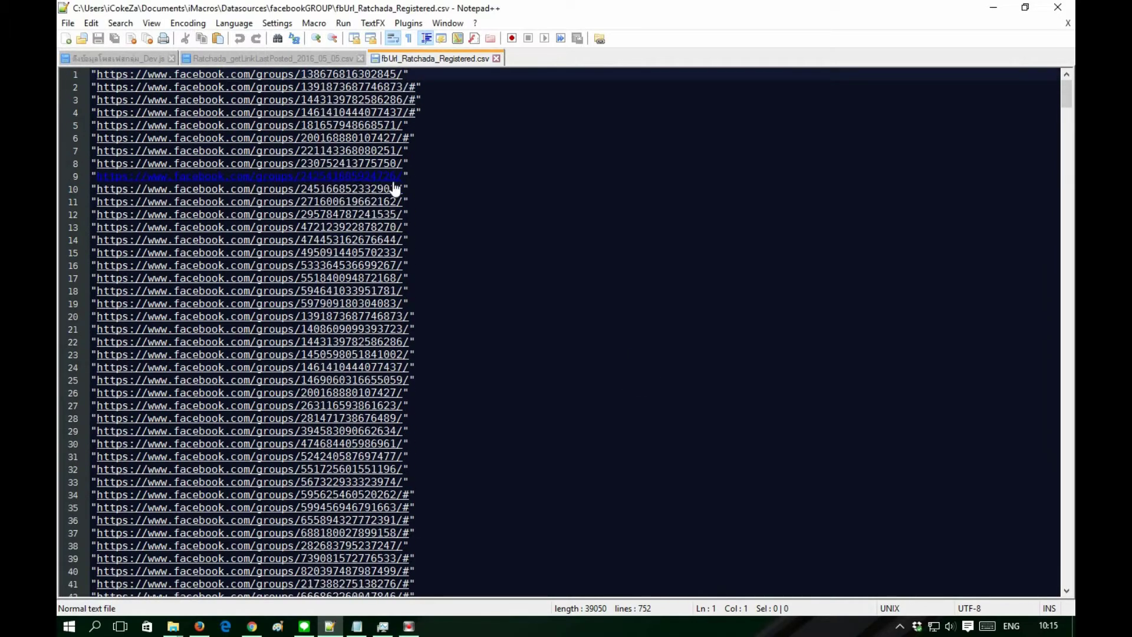
{"action": "key", "text": "ctrl+a"}
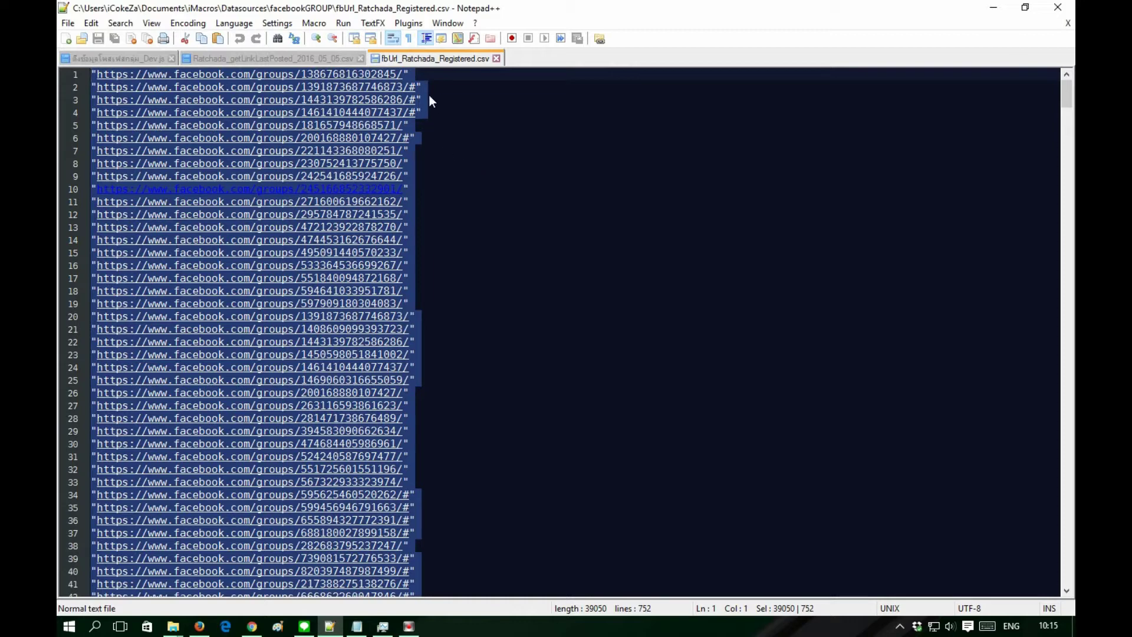
{"action": "left_click", "coordinate": [475, 176]}
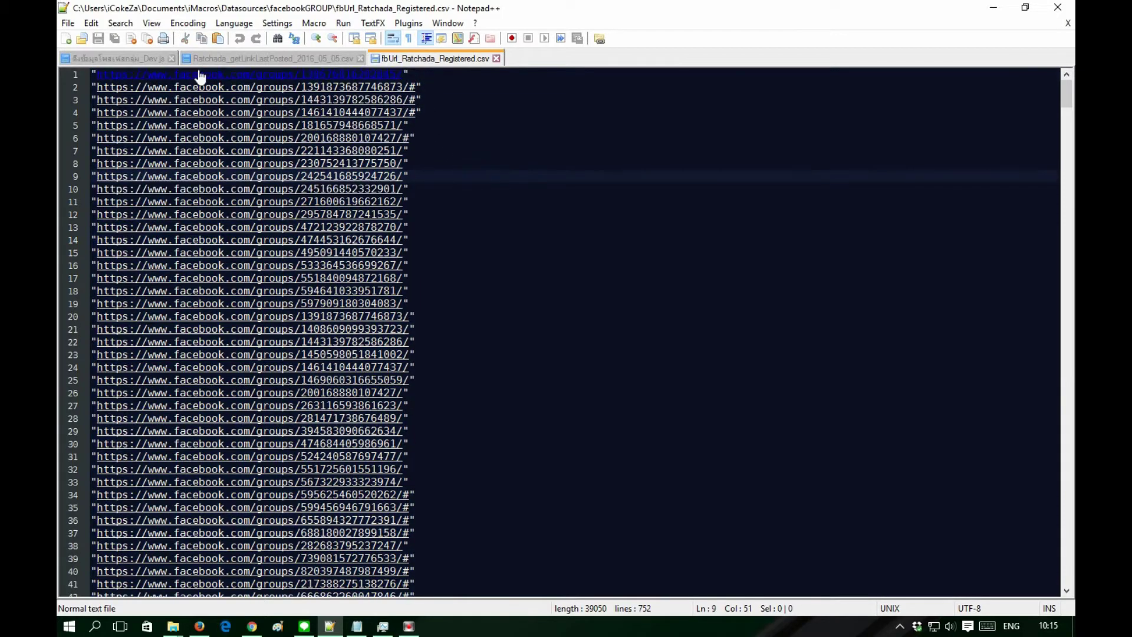
- Delete the group URLs from line 2 to the end of the list, keeping only the first URL
{"action": "left_click", "coordinate": [93, 88]}
{"action": "left_click_drag", "start_coordinate": [1068, 94], "coordinate": [1068, 590]}
{"action": "key", "text": "super"}
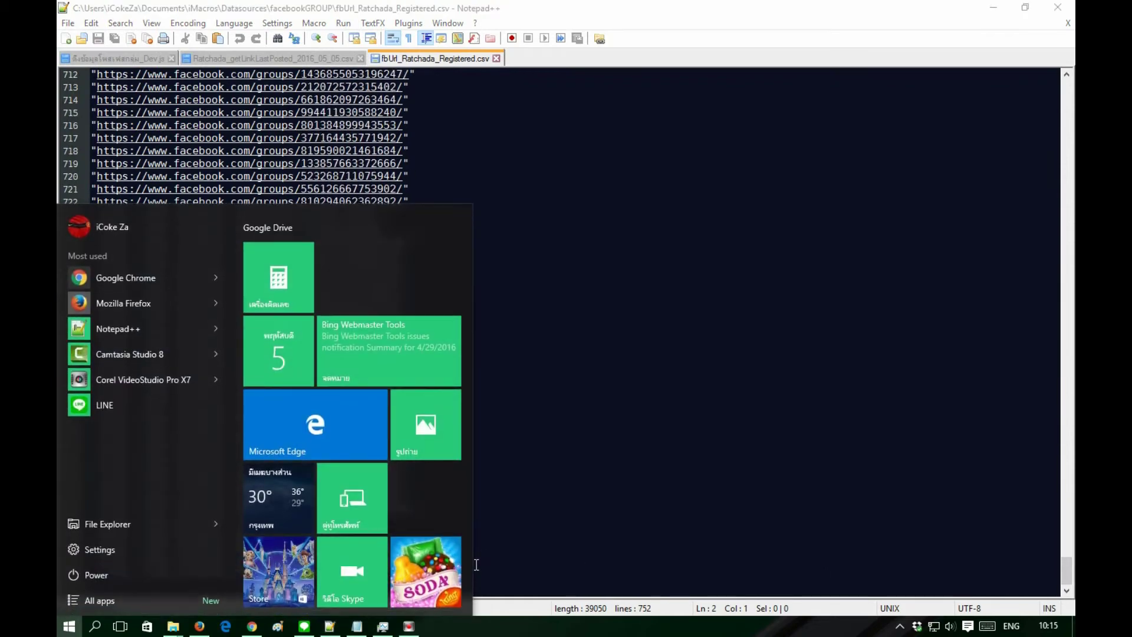
{"action": "left_click", "coordinate": [594, 539]}
{"action": "left_click", "coordinate": [465, 571]}
{"action": "left_click_drag", "start_coordinate": [1062, 562], "coordinate": [1066, 89]}
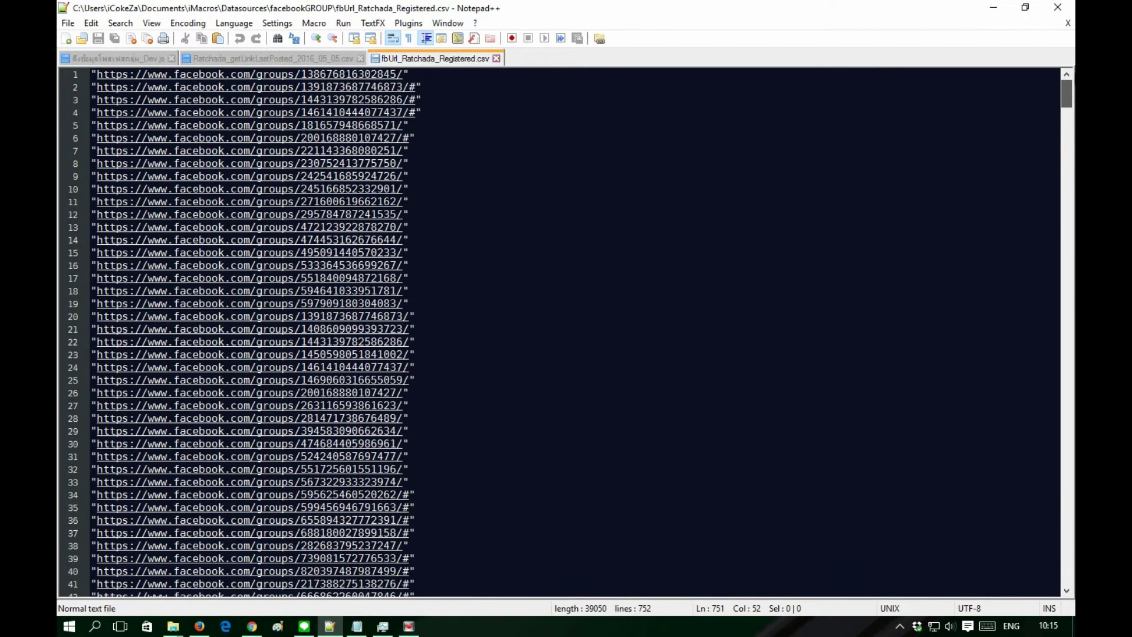
{"action": "left_click", "coordinate": [91, 87], "text": "shift"}
{"action": "key", "text": "Delete"}
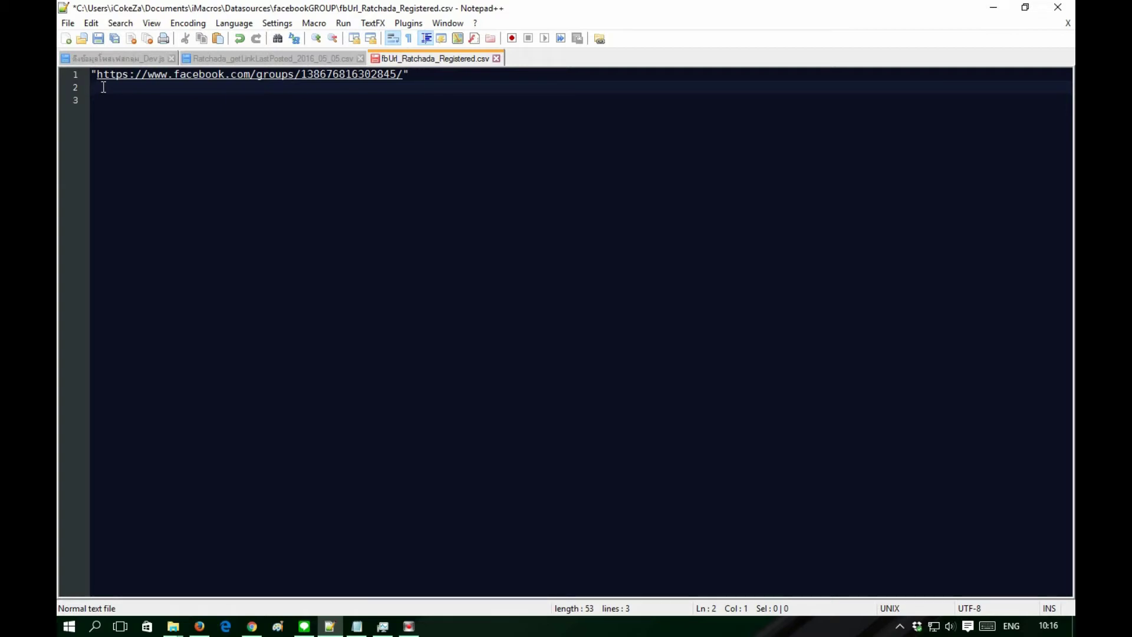
- Switch to Firefox and open the account's full list of Facebook groups from the home page
{"action": "left_click", "coordinate": [199, 626]}
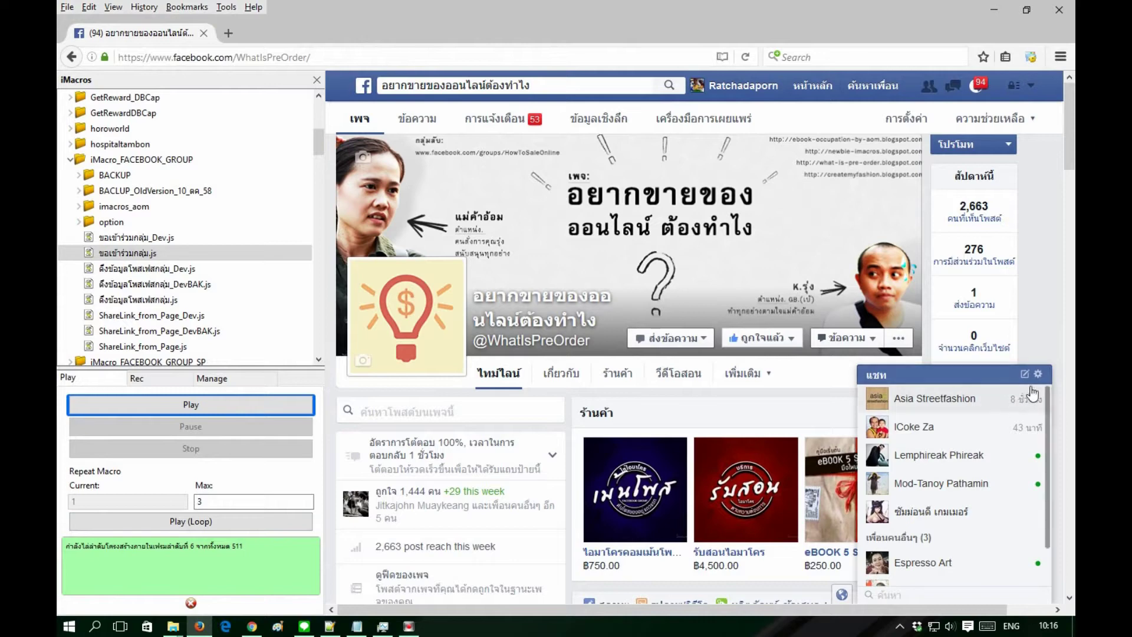
{"action": "left_click", "coordinate": [809, 88]}
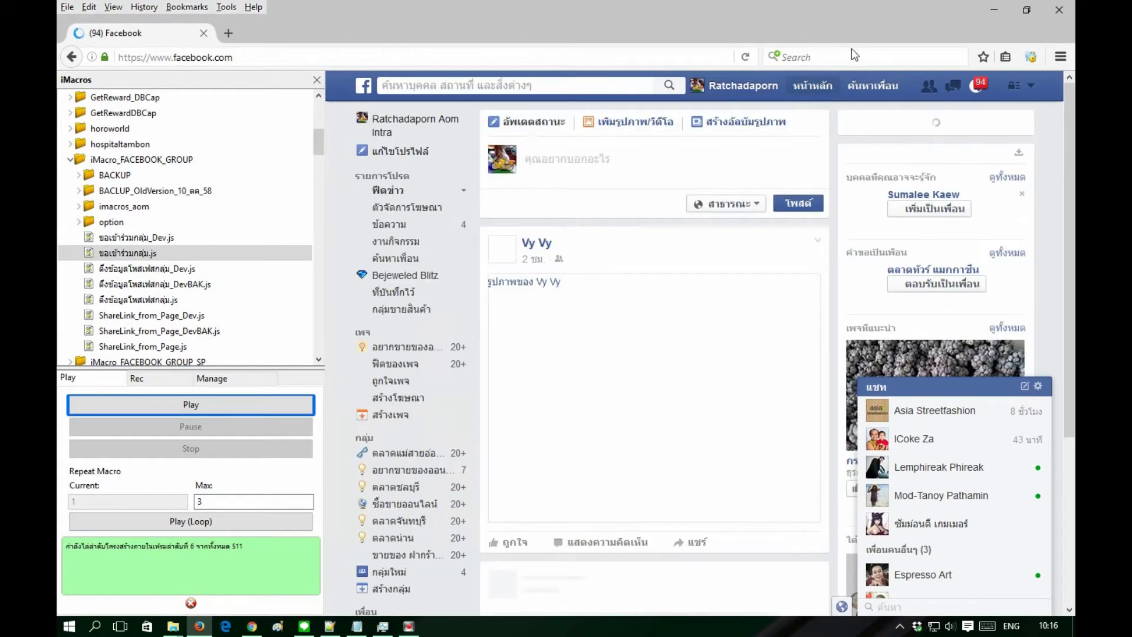
{"action": "scroll", "coordinate": [438, 365], "scroll_direction": "down", "scroll_amount": 5}
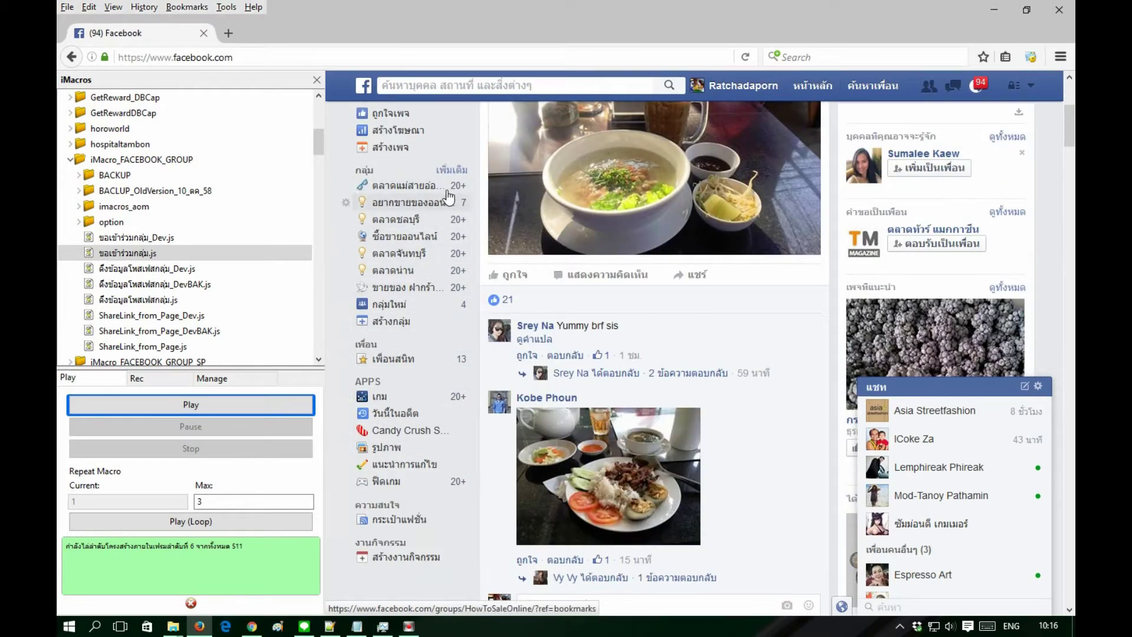
{"action": "left_click", "coordinate": [450, 172]}
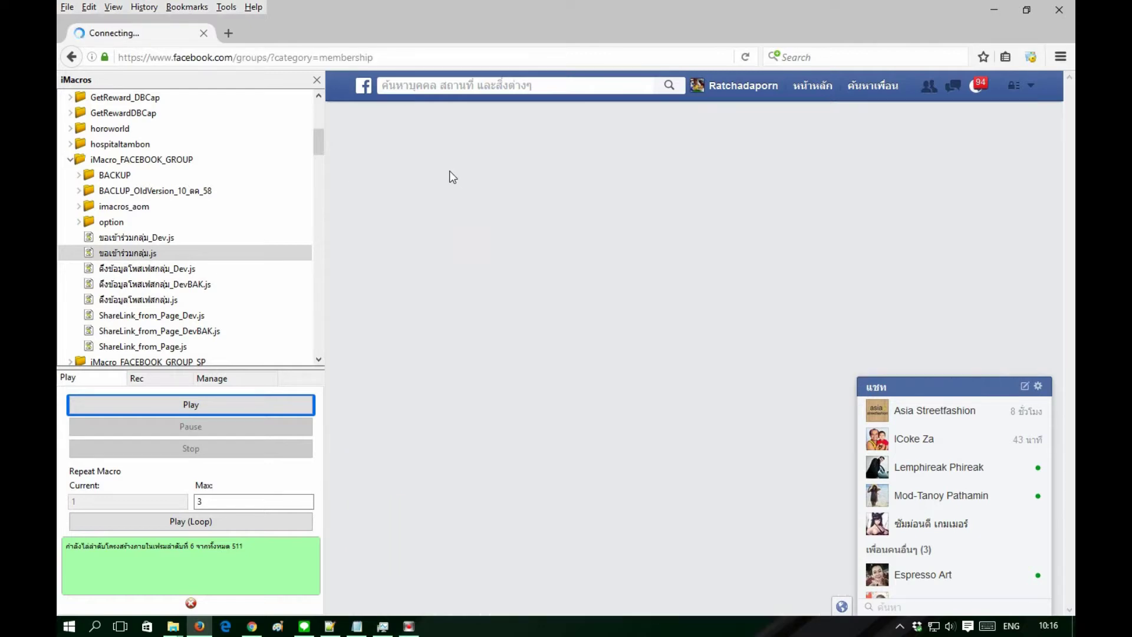
- Copy the link address of the ตลาดขอนแก่น group from the account's full list of groups
{"action": "scroll", "coordinate": [542, 391], "scroll_direction": "down", "scroll_amount": 15}
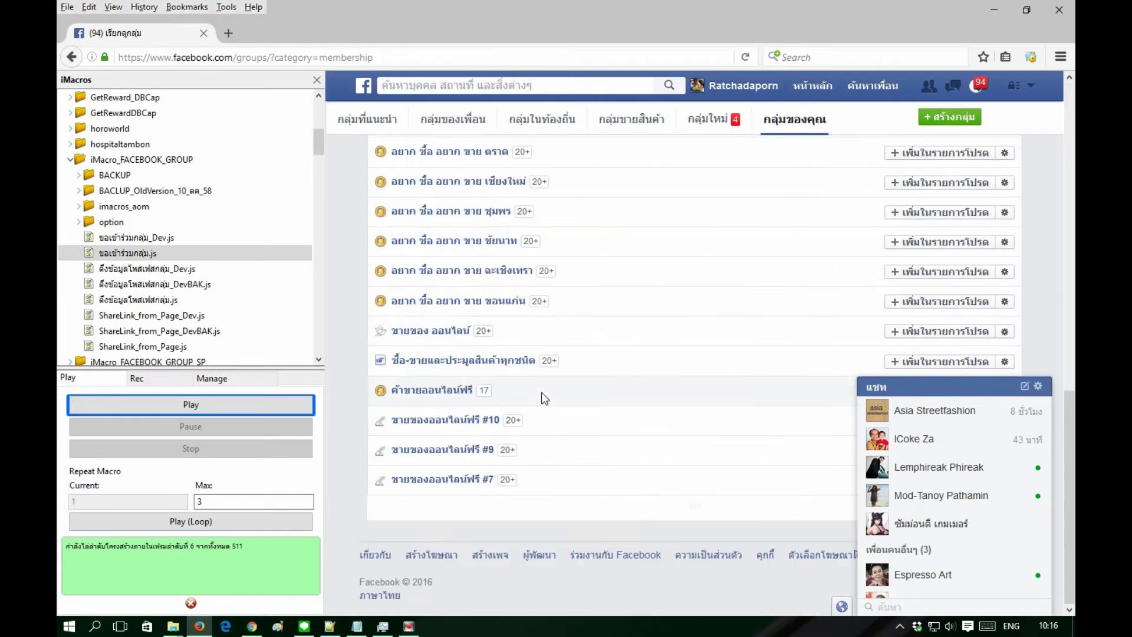
{"action": "scroll", "coordinate": [541, 392], "scroll_direction": "down", "scroll_amount": 10}
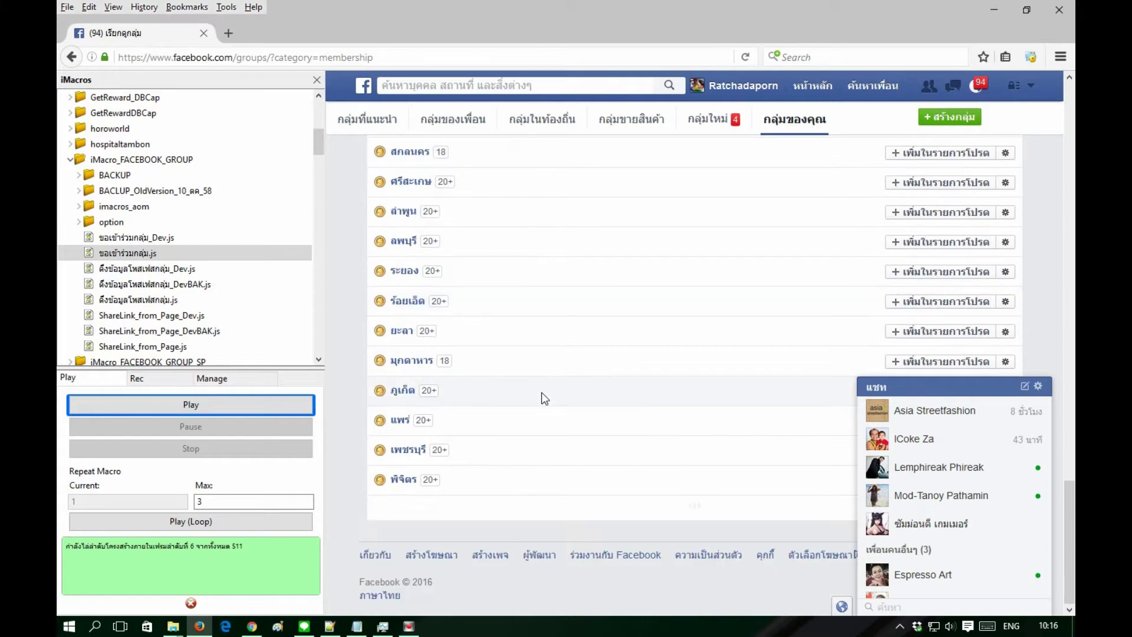
{"action": "scroll", "coordinate": [541, 391], "scroll_direction": "up", "scroll_amount": 10}
{"action": "scroll", "coordinate": [542, 392], "scroll_direction": "up", "scroll_amount": 15}
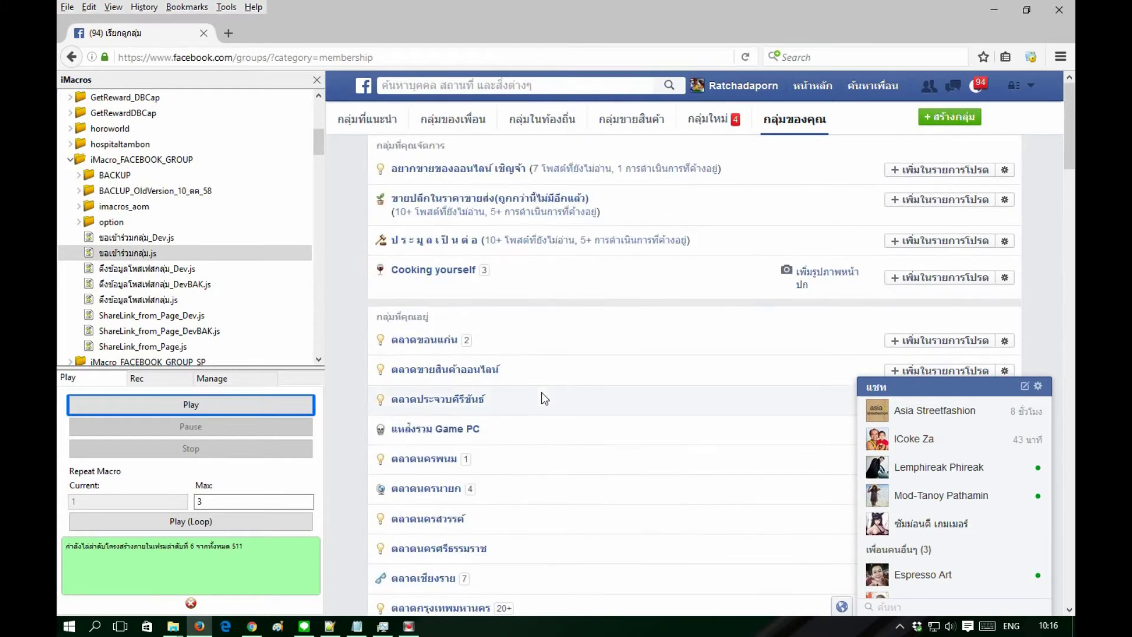
{"action": "scroll", "coordinate": [532, 396], "scroll_direction": "down", "scroll_amount": 3}
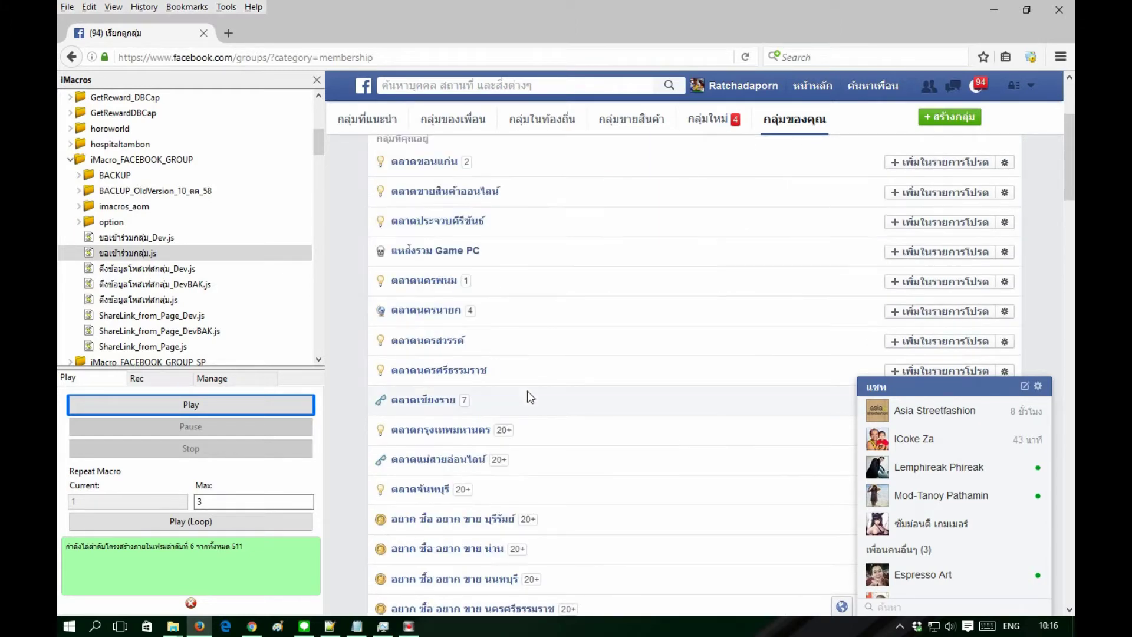
{"action": "left_click", "coordinate": [411, 169]}
{"action": "right_click", "coordinate": [411, 169]}
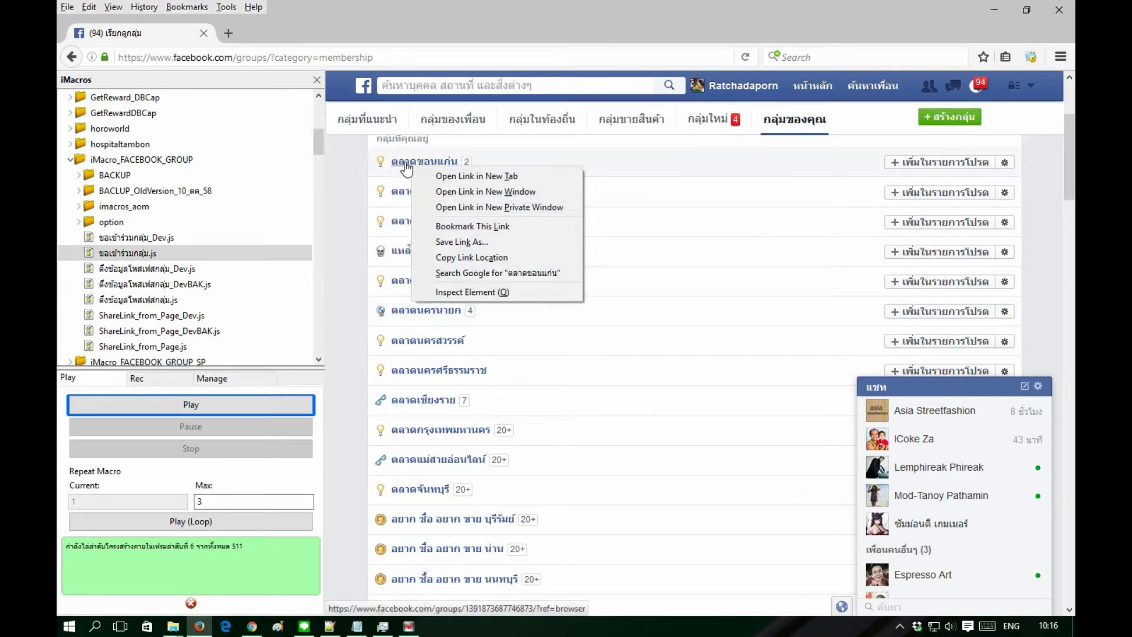
{"action": "left_click", "coordinate": [499, 258]}
- Paste the copied group link into the blank Notepad document and enclose it in double quotation marks
{"action": "left_click", "coordinate": [357, 626]}
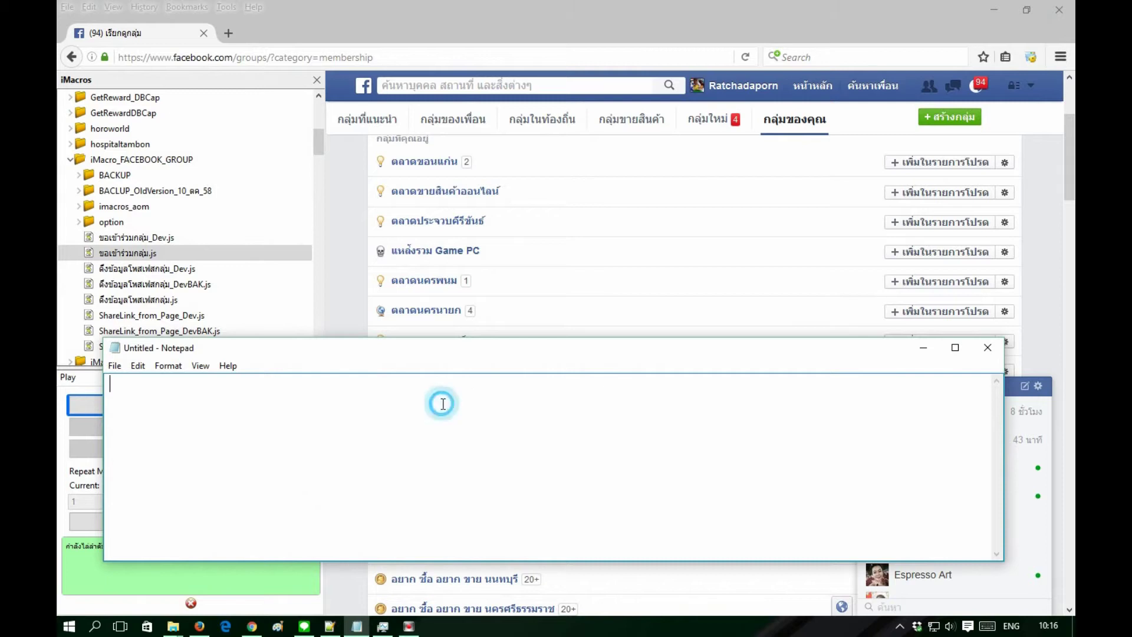
{"action": "key", "text": "ctrl+v"}
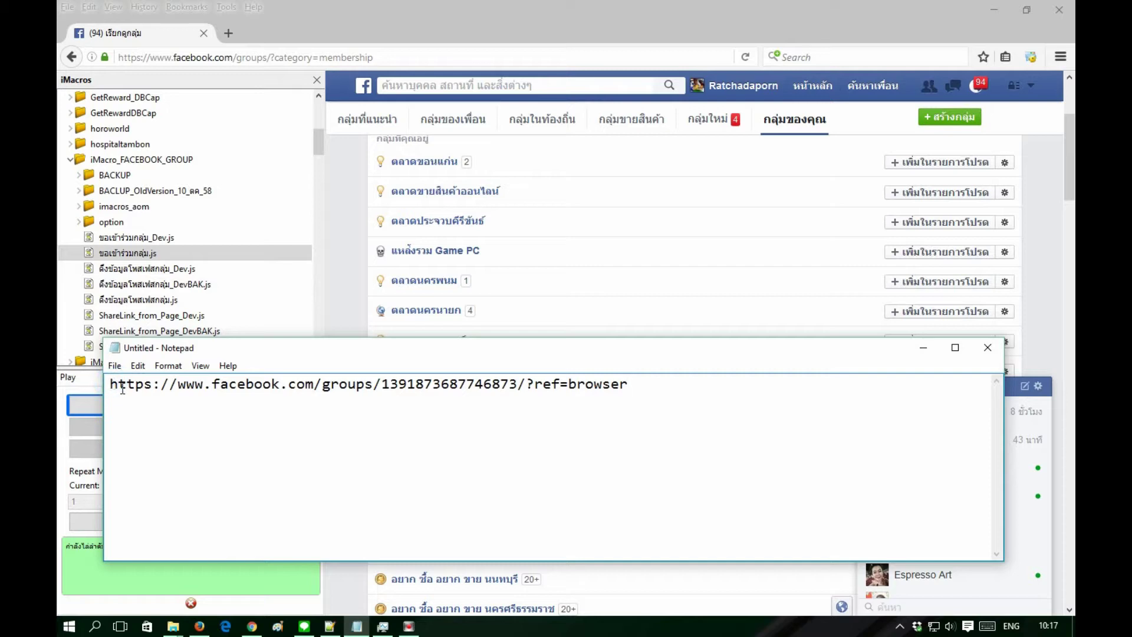
{"action": "type", "text": "W"}
{"action": "key", "text": "BackSpace"}
{"action": "type", "text": "\""}
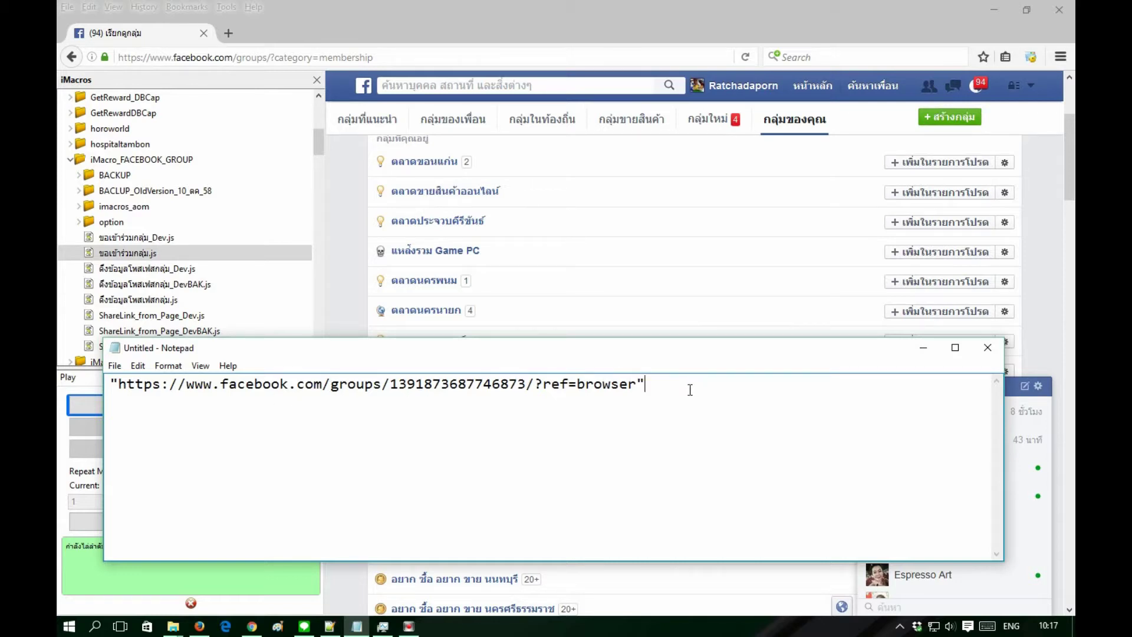
{"action": "left_click", "coordinate": [503, 299]}
{"action": "scroll", "coordinate": [503, 298], "scroll_direction": "down", "scroll_amount": 5}
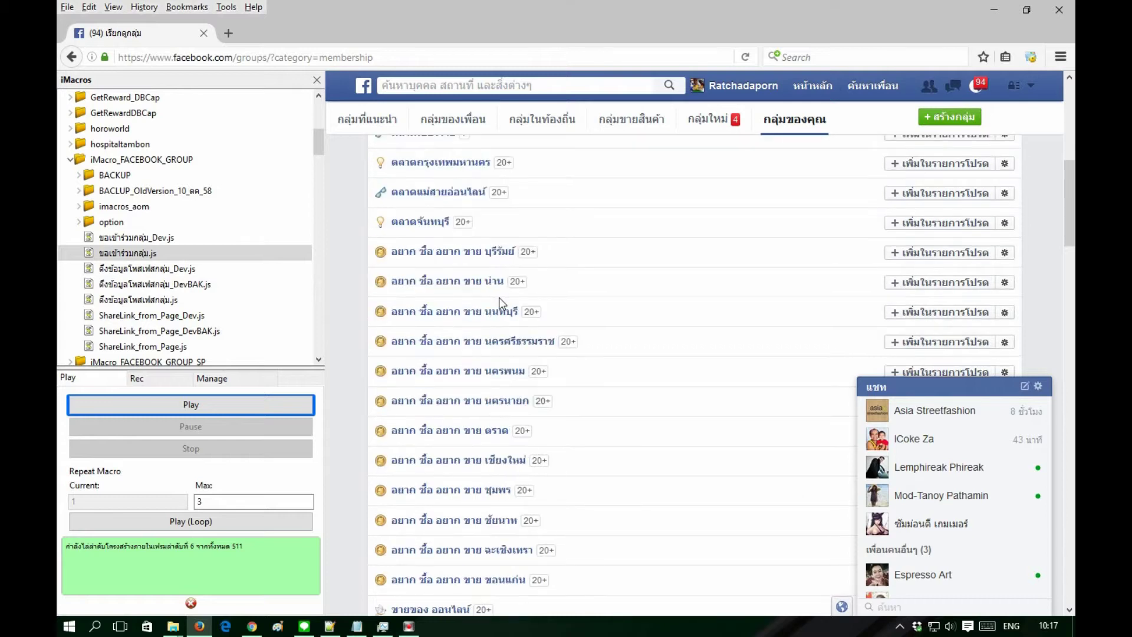
{"action": "key", "text": "alt+Tab"}
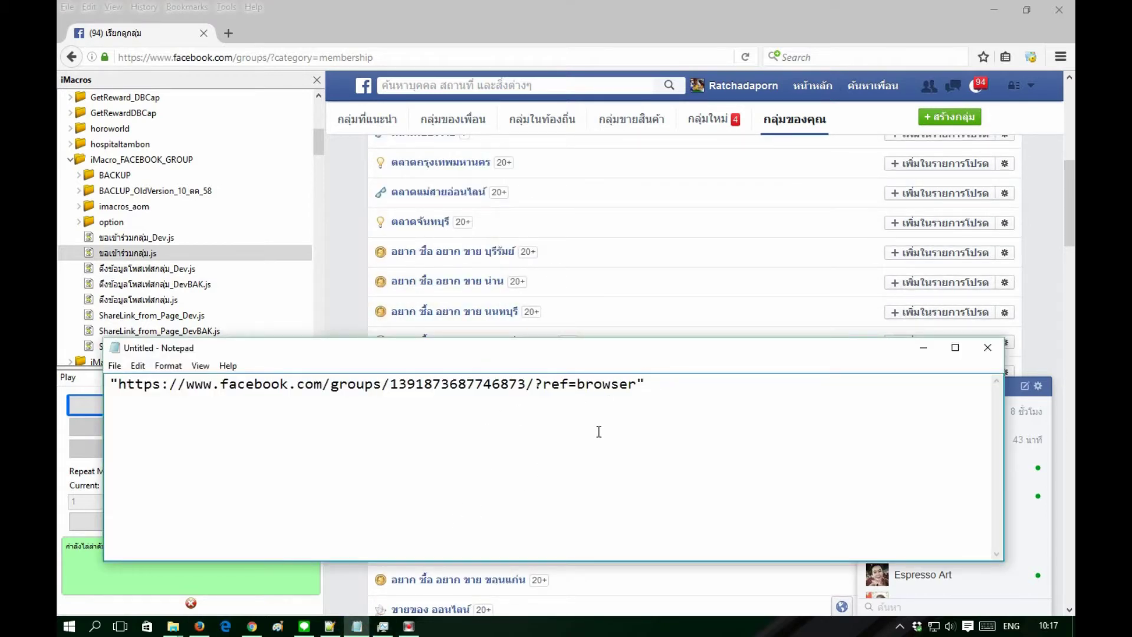
- Switch to Notepad++ and restore the full list of deleted group URLs in the account's fbUrl Registered CSV file
{"action": "left_click", "coordinate": [330, 627]}
{"action": "left_click", "coordinate": [330, 628]}
{"action": "left_click", "coordinate": [330, 627]}
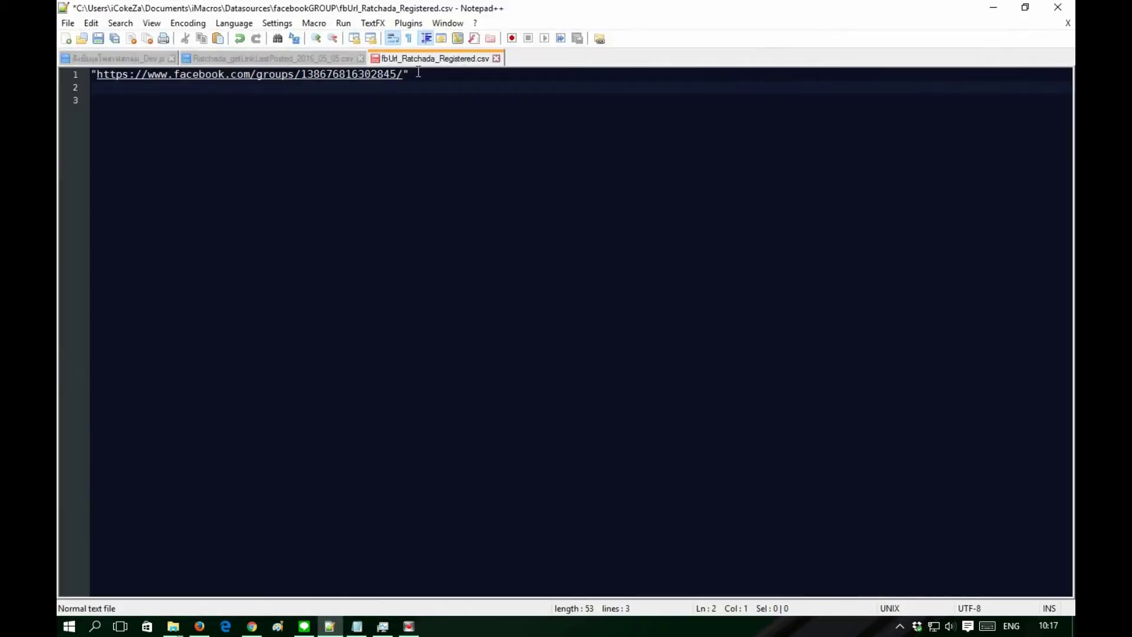
{"action": "left_click_drag", "start_coordinate": [418, 73], "coordinate": [79, 62]}
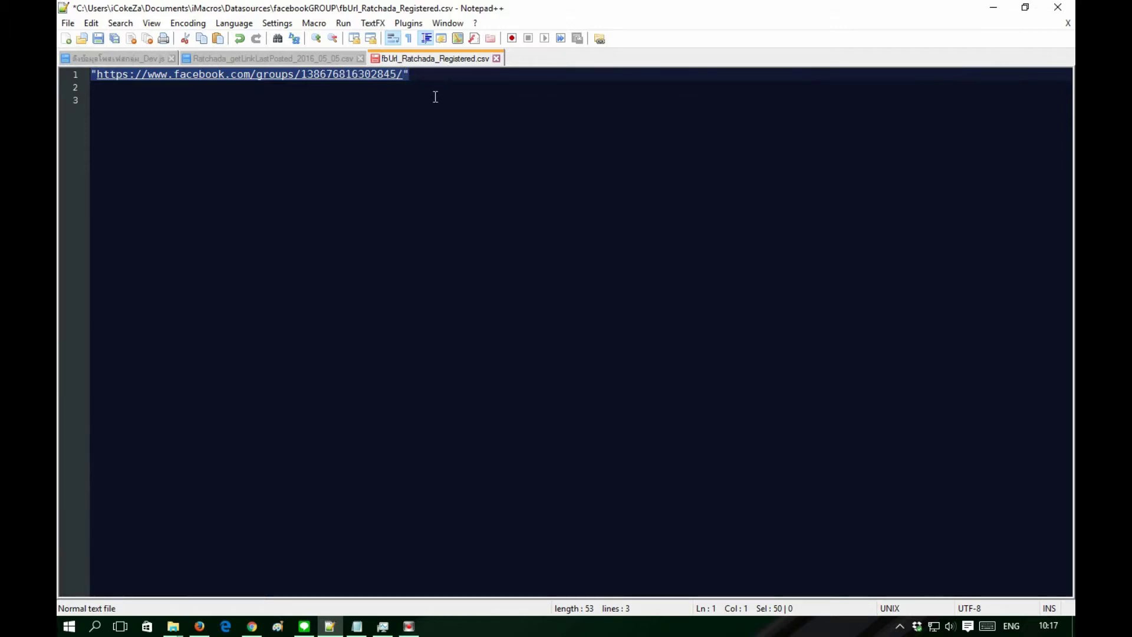
{"action": "key", "text": "ctrl+v"}
{"action": "key", "text": "ctrl+s"}
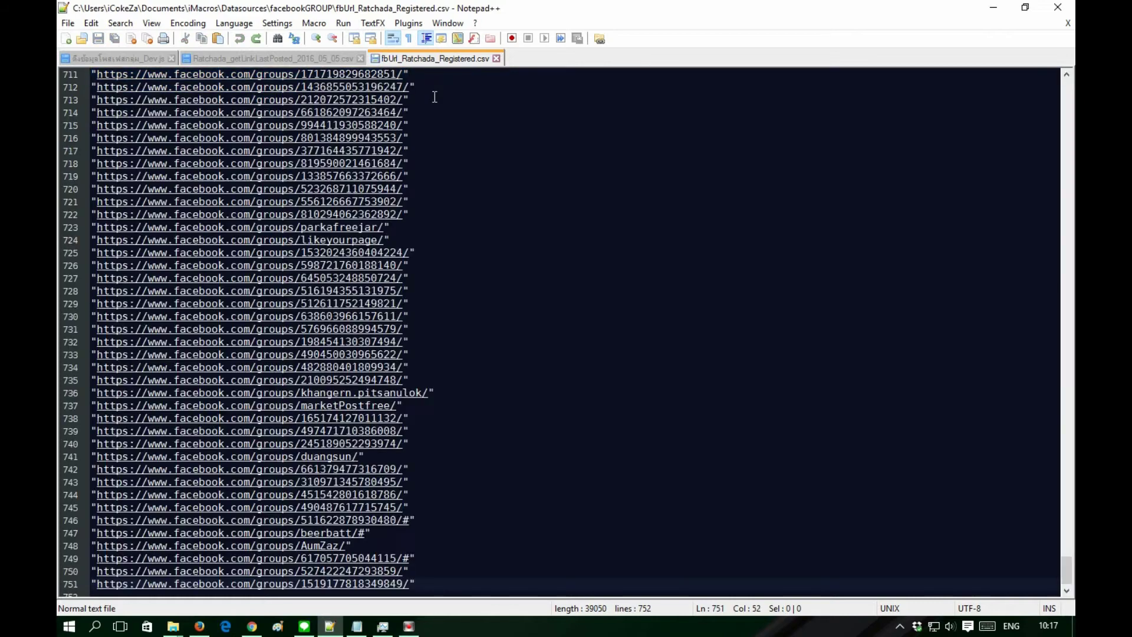
- Close the account's fbUrl Registered CSV file and minimize Notepad++
{"action": "scroll", "coordinate": [588, 329], "scroll_direction": "up", "scroll_amount": 15}
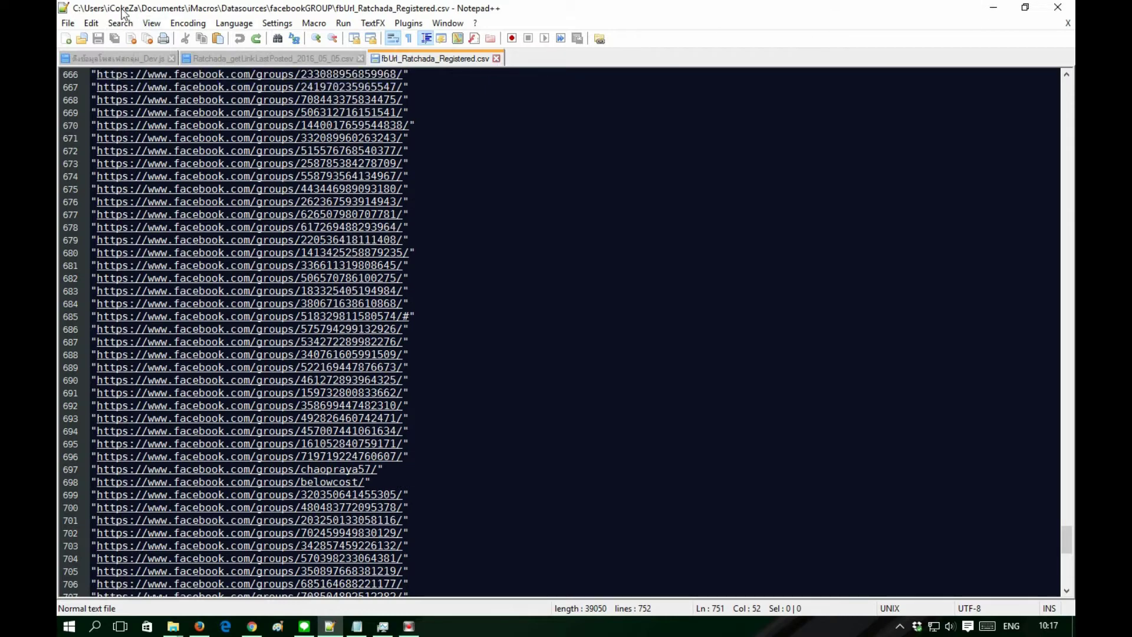
{"action": "left_click", "coordinate": [68, 26]}
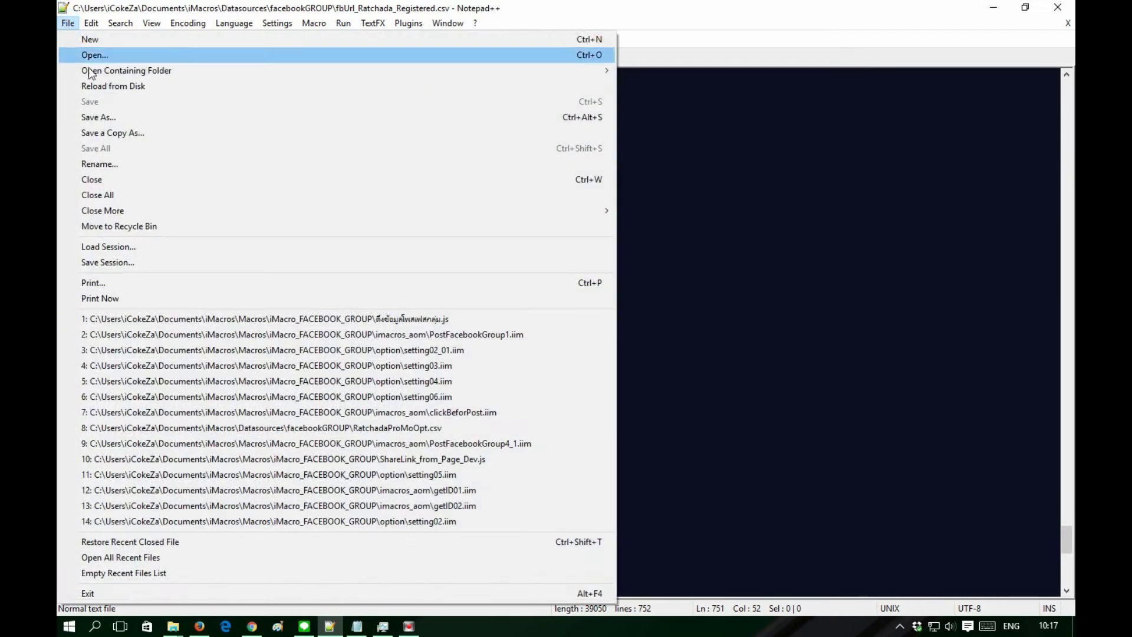
{"action": "left_click", "coordinate": [906, 171]}
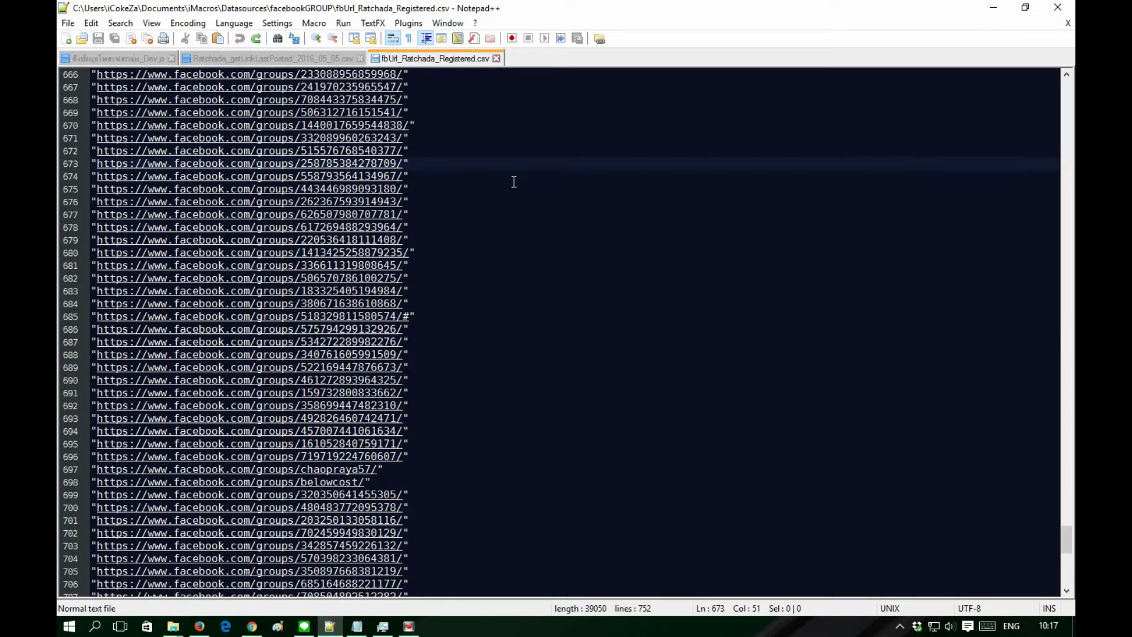
{"action": "left_click", "coordinate": [68, 23]}
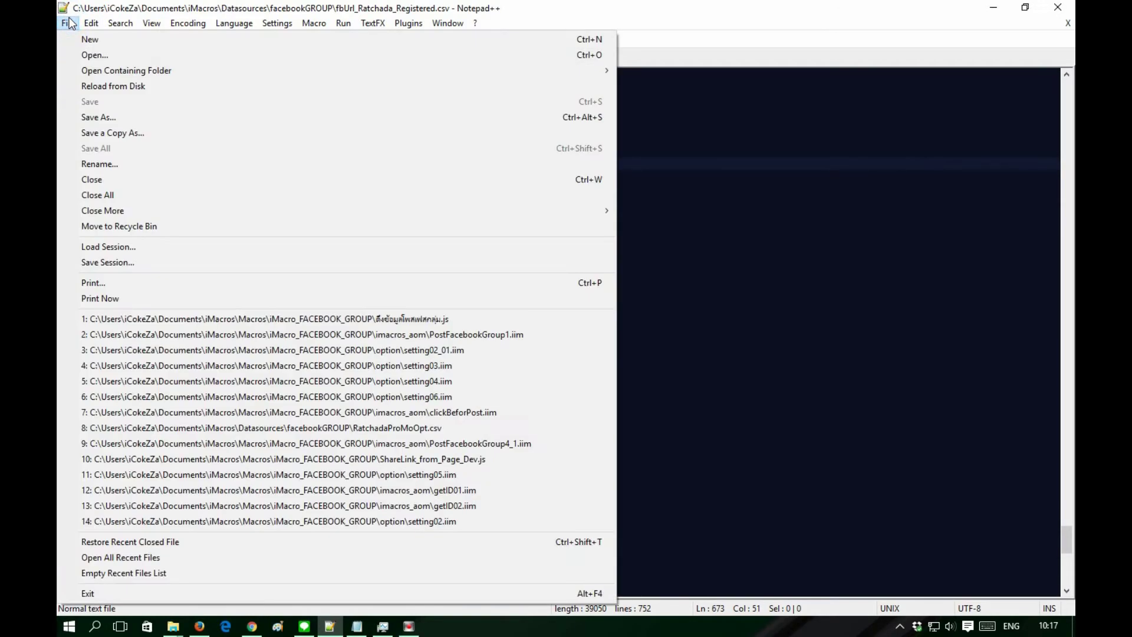
{"action": "left_click", "coordinate": [862, 232]}
{"action": "left_click", "coordinate": [1068, 23]}
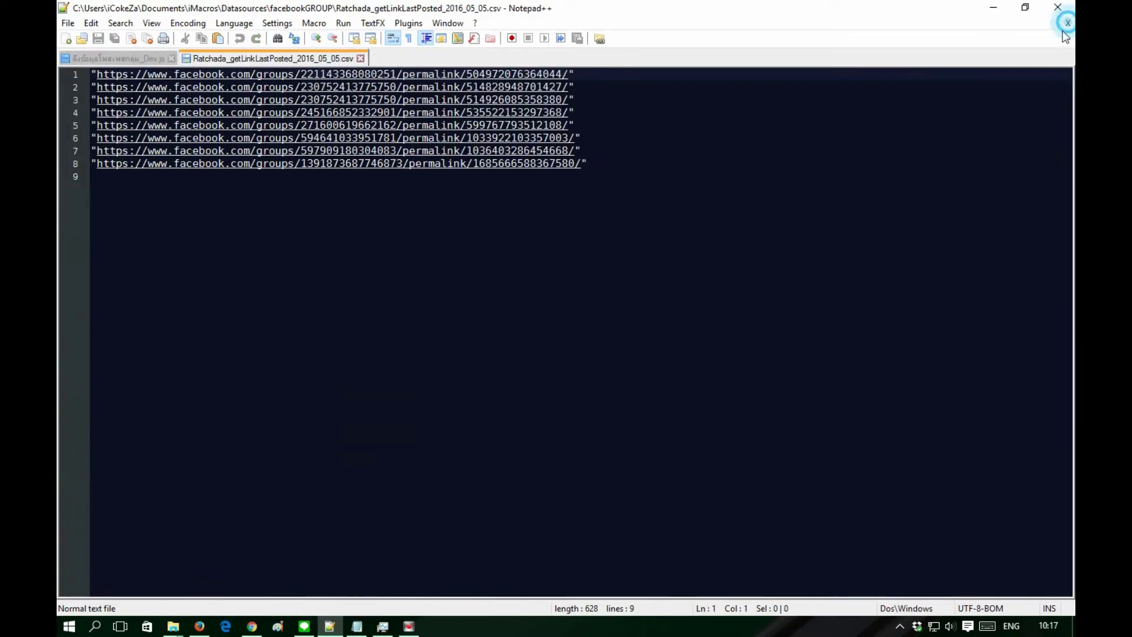
{"action": "left_click", "coordinate": [996, 8]}
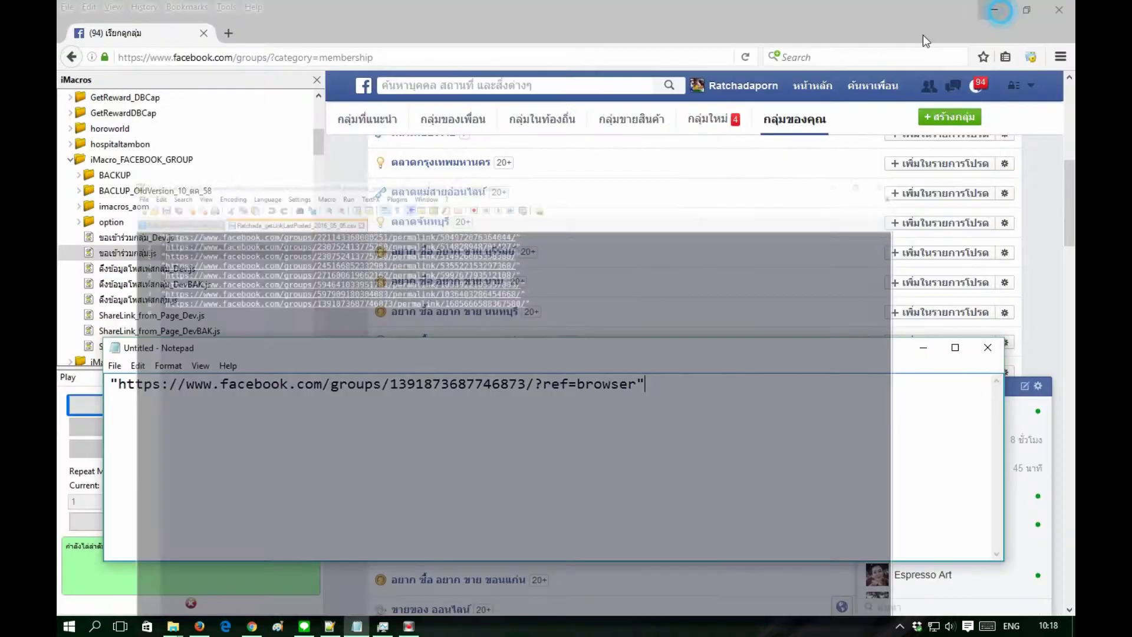
- Return to Firefox, select the ดึงข้อมูลโพสเฟสกลุ่ม.js script in iMacros and open the ตลาดขอนแก่น group
{"action": "left_click", "coordinate": [806, 7]}
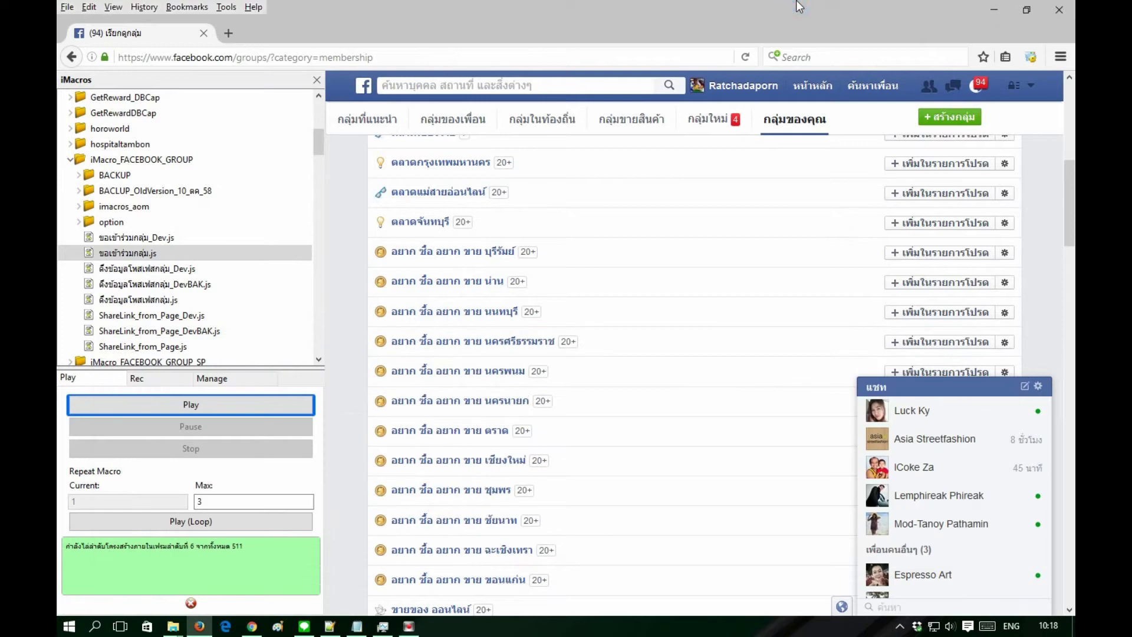
{"action": "scroll", "coordinate": [456, 449], "scroll_direction": "up", "scroll_amount": 3}
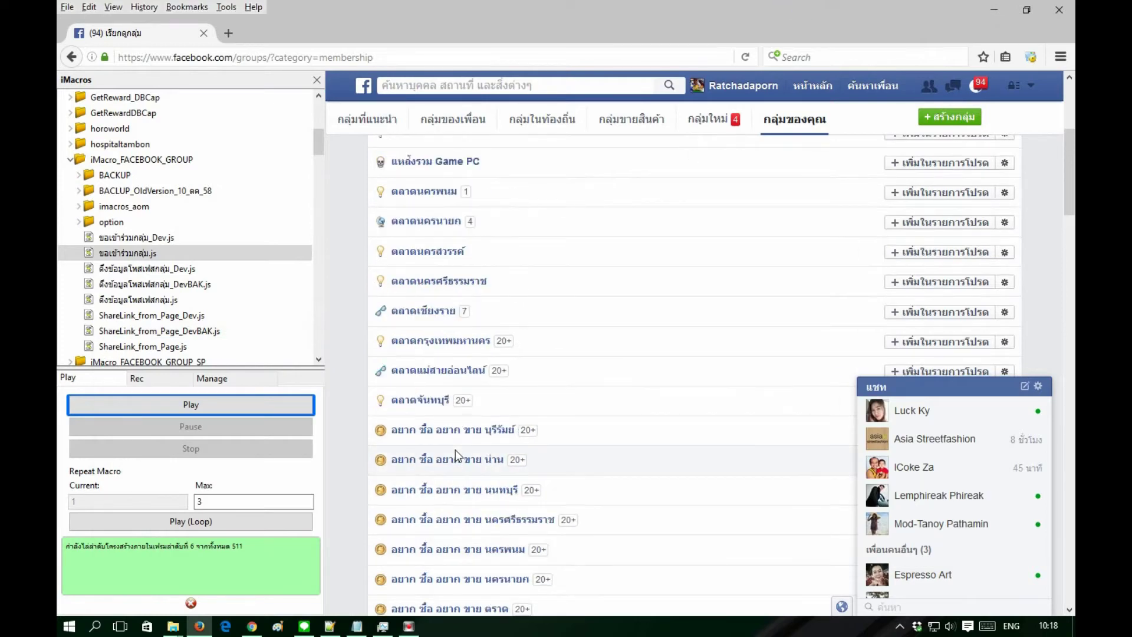
{"action": "scroll", "coordinate": [455, 450], "scroll_direction": "up", "scroll_amount": 3}
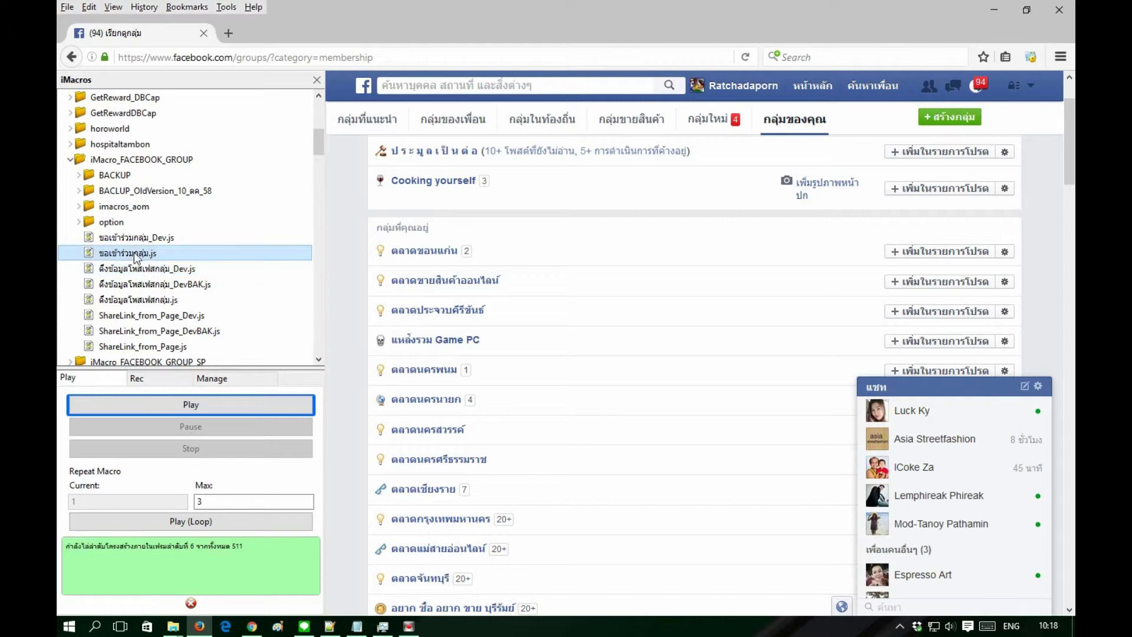
{"action": "left_click", "coordinate": [334, 630]}
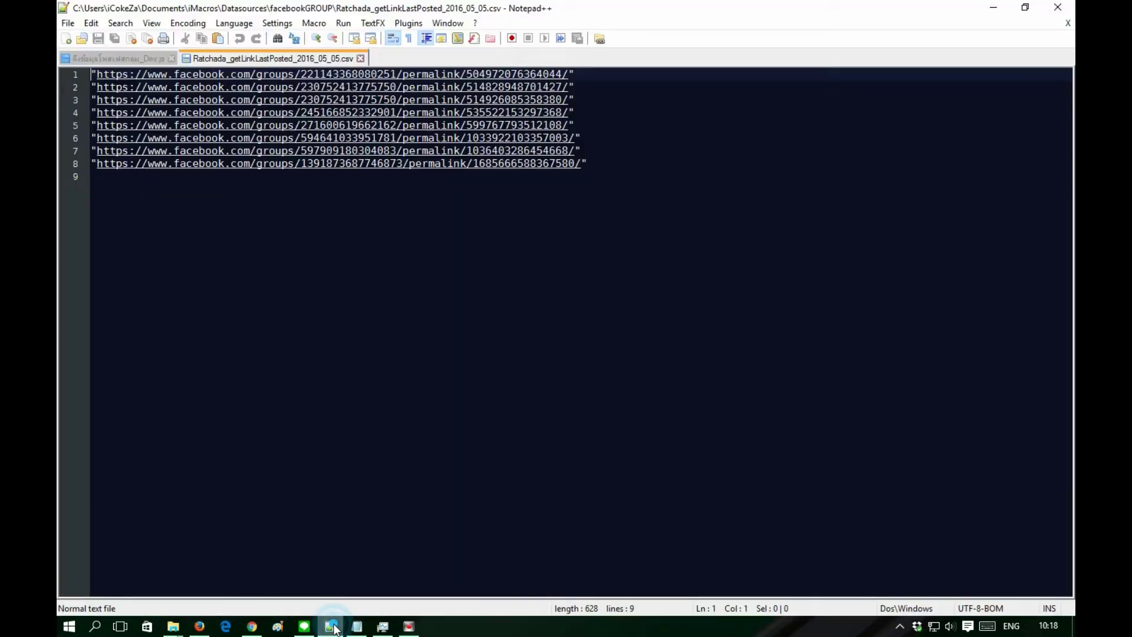
{"action": "left_click", "coordinate": [333, 629]}
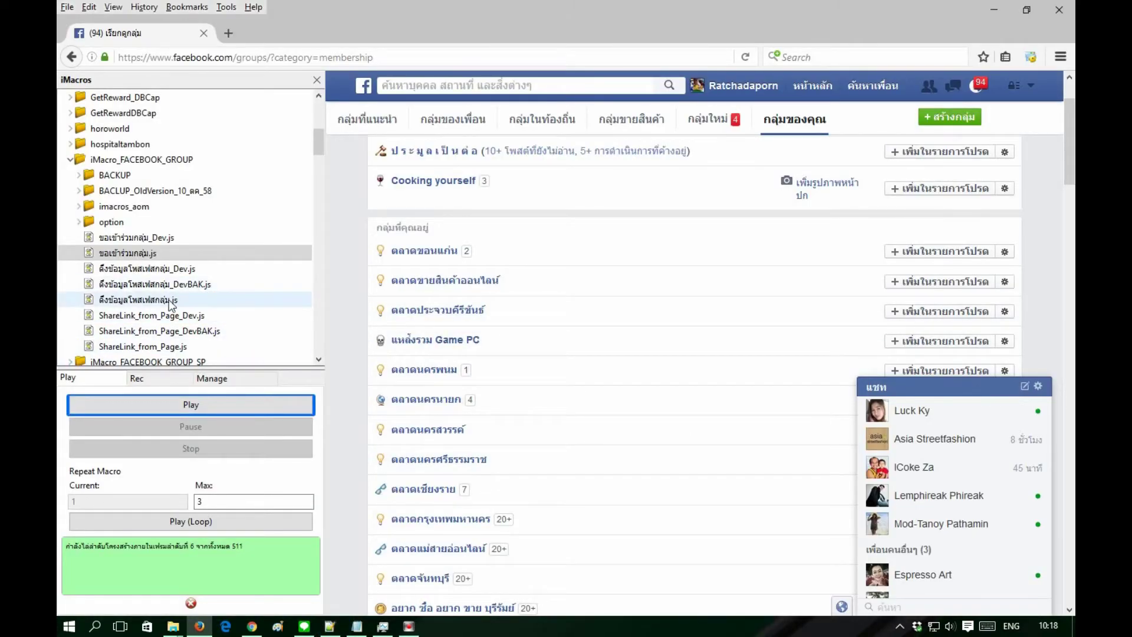
{"action": "left_click", "coordinate": [167, 300]}
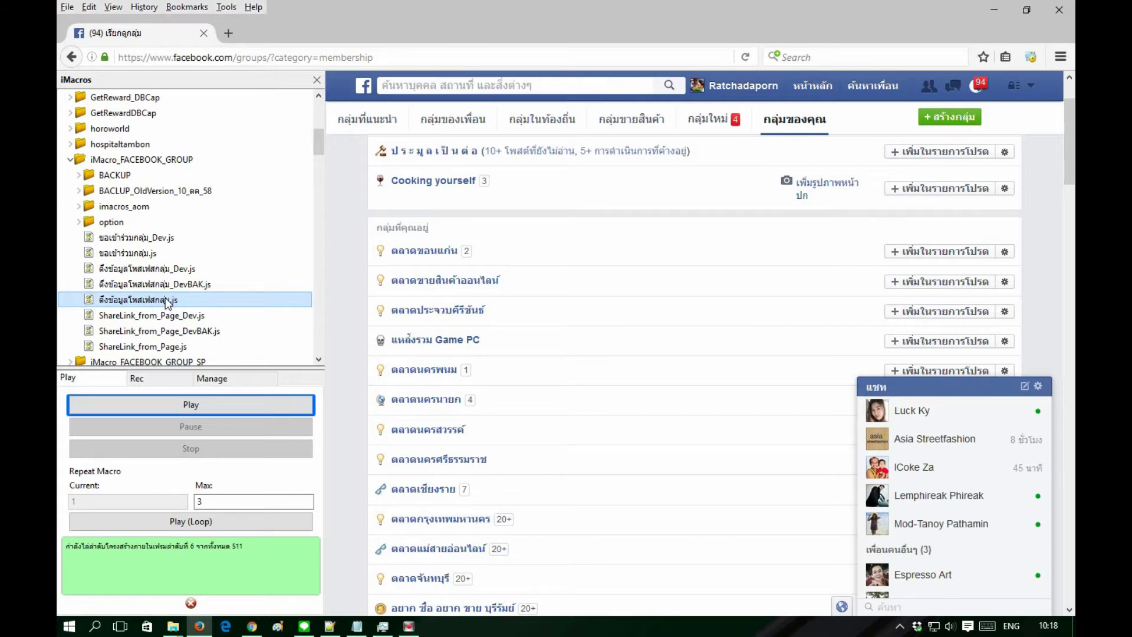
{"action": "left_click", "coordinate": [406, 252]}
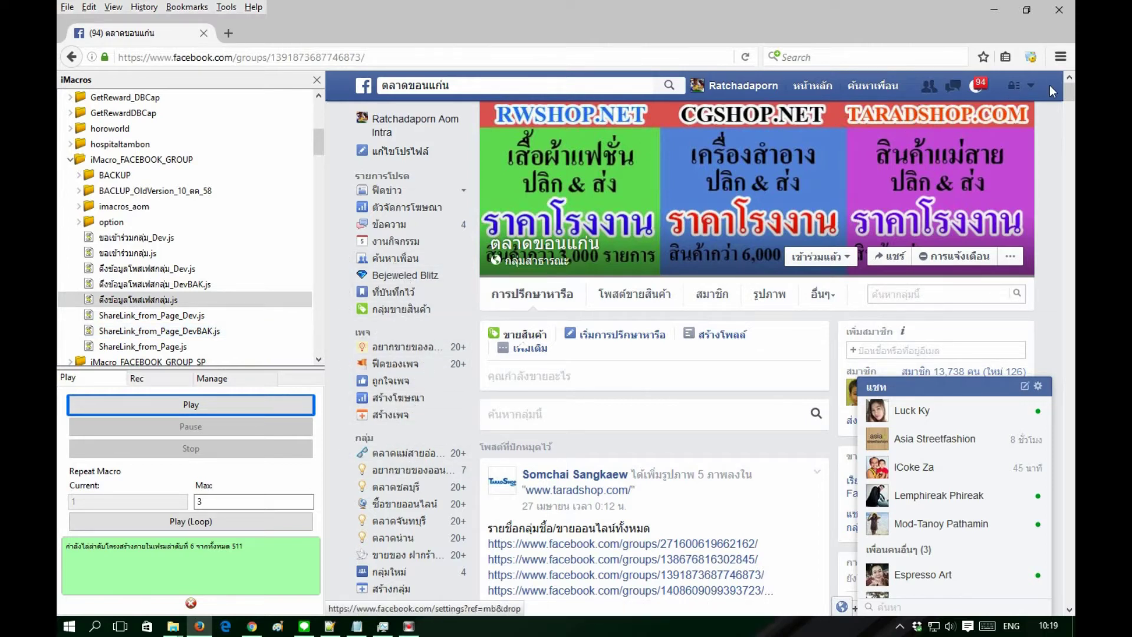
- Open the managed Facebook page อยากขายของออนไลน์ต้องทำไง from the account's options
{"action": "left_click", "coordinate": [1031, 86]}
{"action": "left_click", "coordinate": [949, 138]}
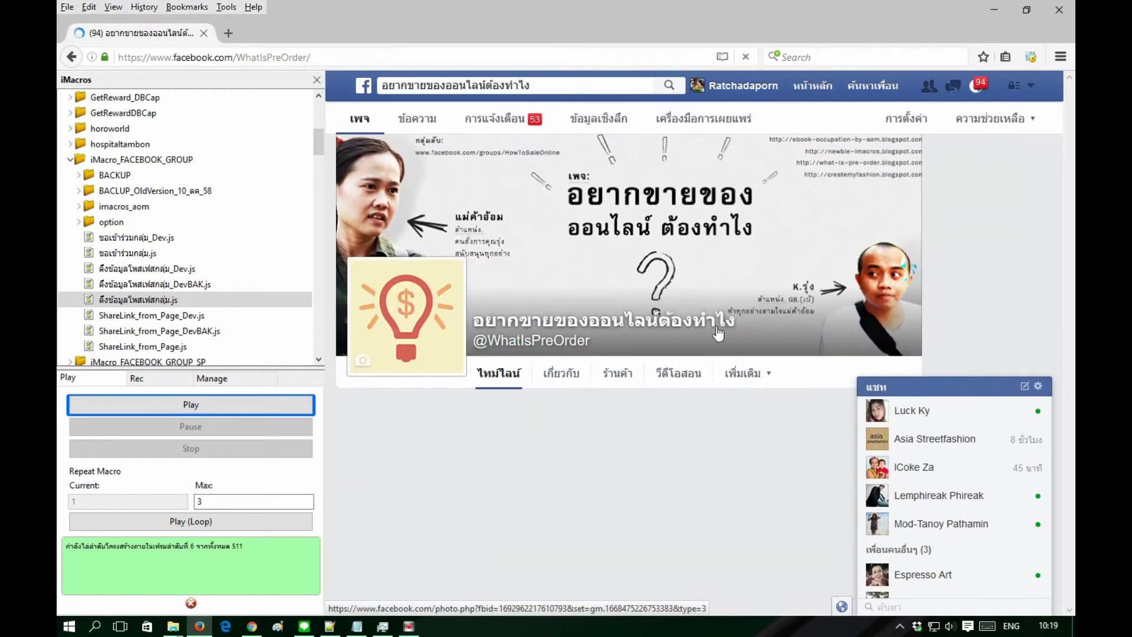
{"action": "scroll", "coordinate": [837, 377], "scroll_direction": "down", "scroll_amount": 2}
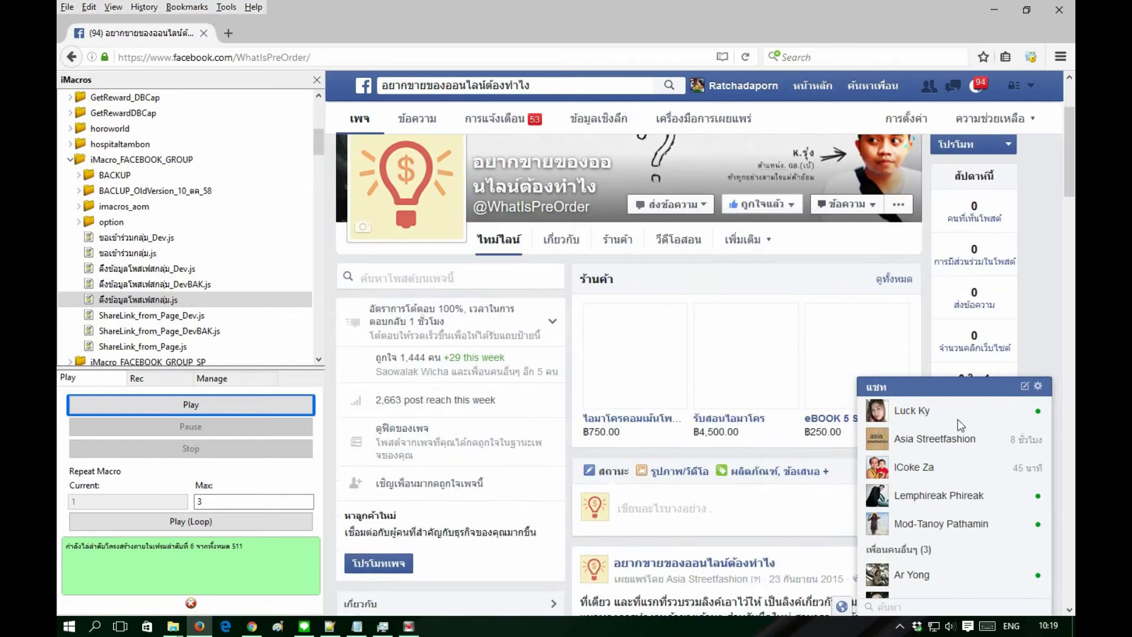
{"action": "left_click", "coordinate": [1038, 386]}
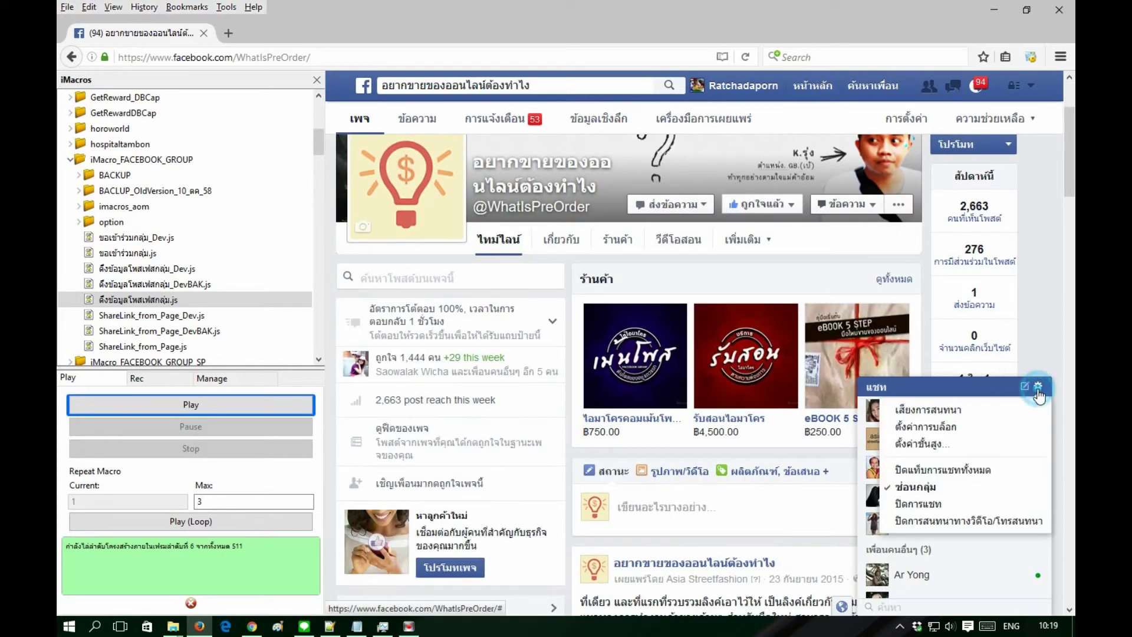
{"action": "left_click", "coordinate": [951, 503]}
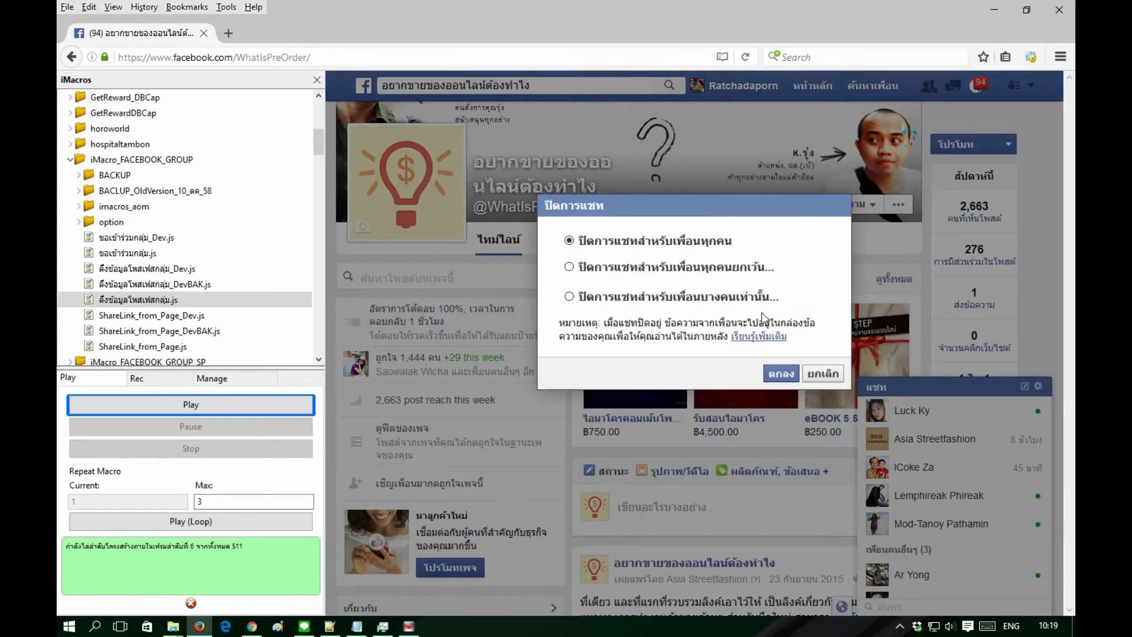
{"action": "left_click", "coordinate": [823, 375]}
{"action": "left_click", "coordinate": [1039, 386]}
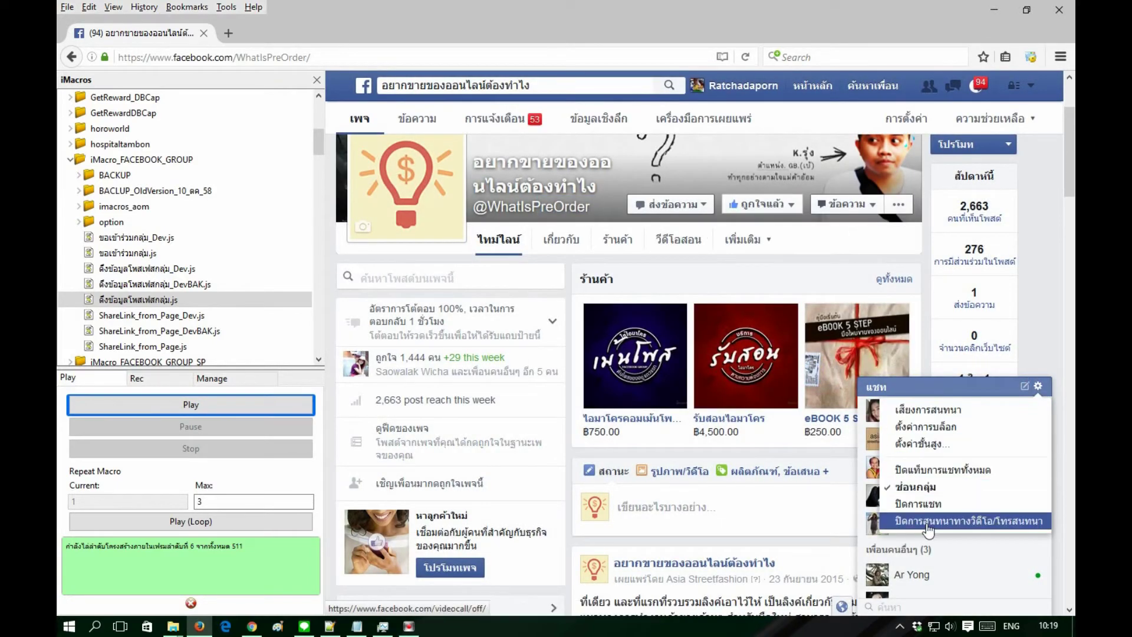
{"action": "left_click", "coordinate": [1039, 386]}
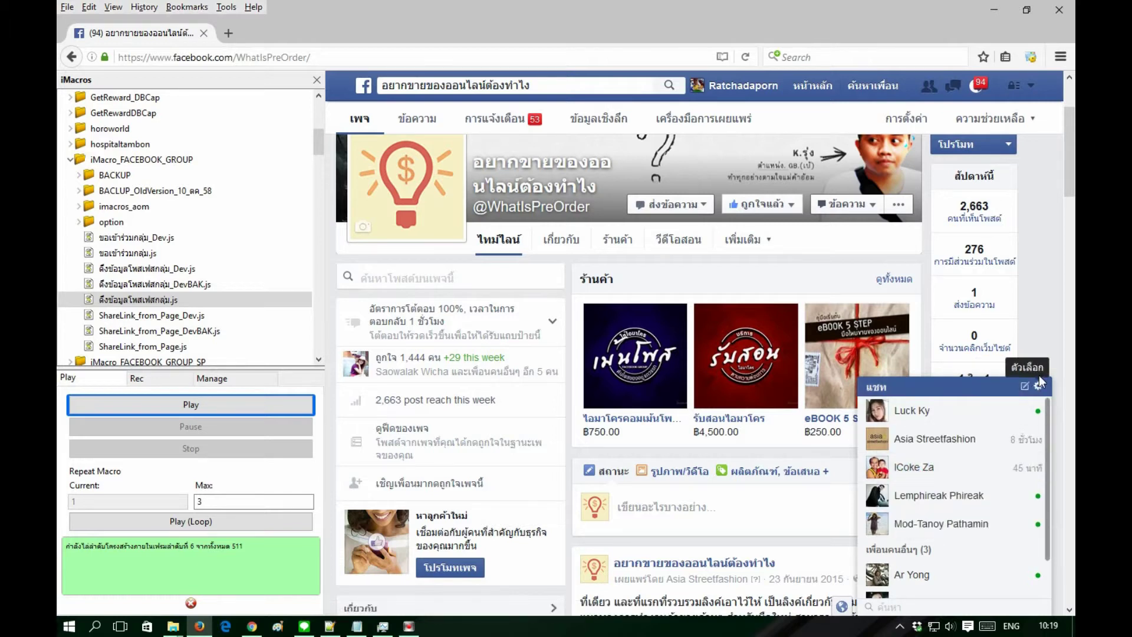
{"action": "left_click", "coordinate": [1038, 387]}
{"action": "left_click", "coordinate": [1037, 387]}
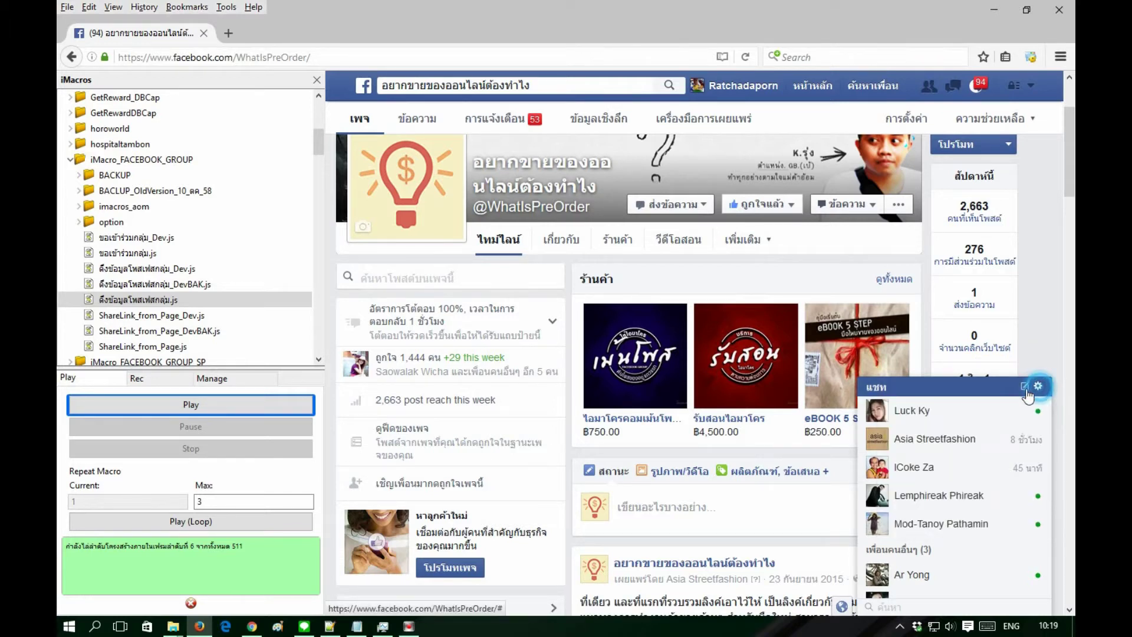
- Collapse the chat list covering the page, closing the stray new-message window
{"action": "left_click", "coordinate": [1026, 389]}
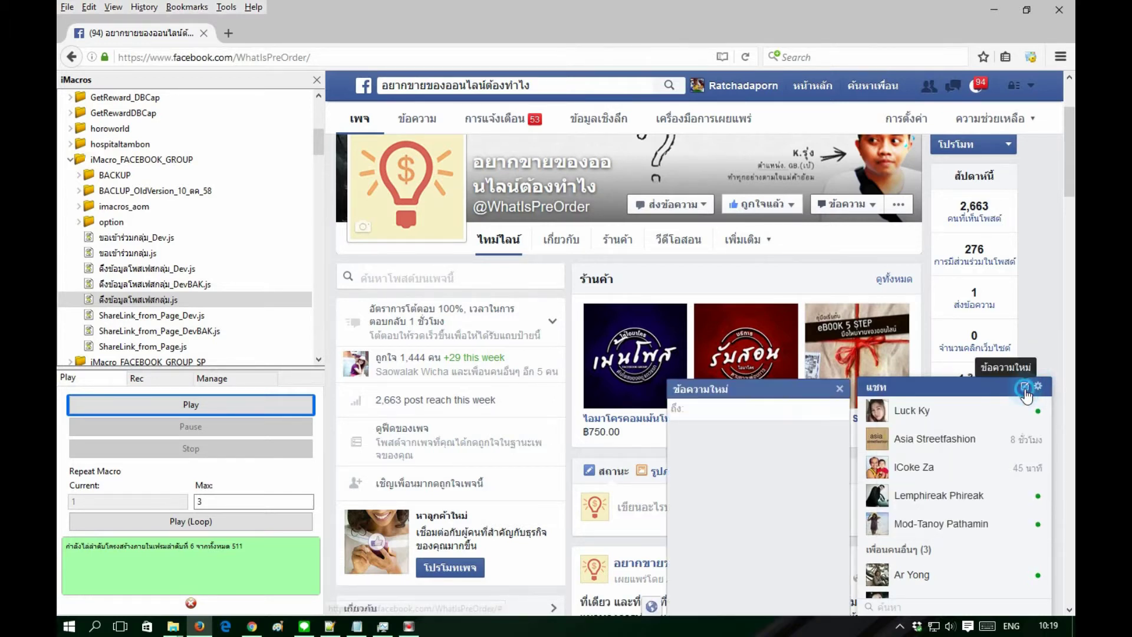
{"action": "left_click", "coordinate": [847, 387]}
{"action": "left_click", "coordinate": [898, 392]}
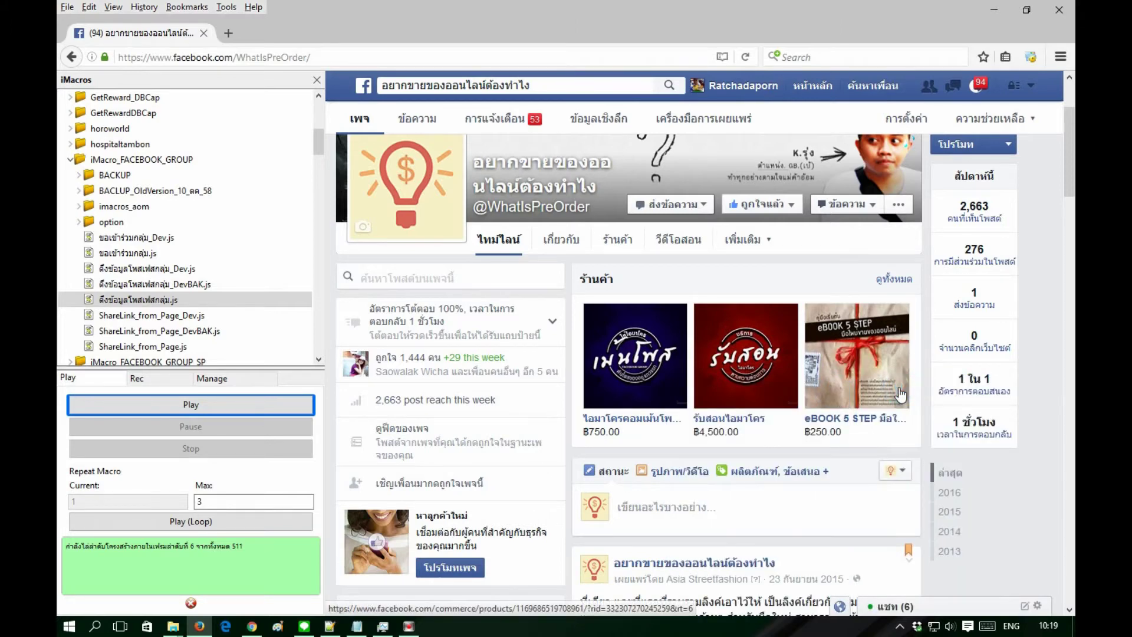
- Examine the page's posts, checking the share link and date permalink of the online iMacros course post
{"action": "scroll", "coordinate": [677, 412], "scroll_direction": "down", "scroll_amount": 3}
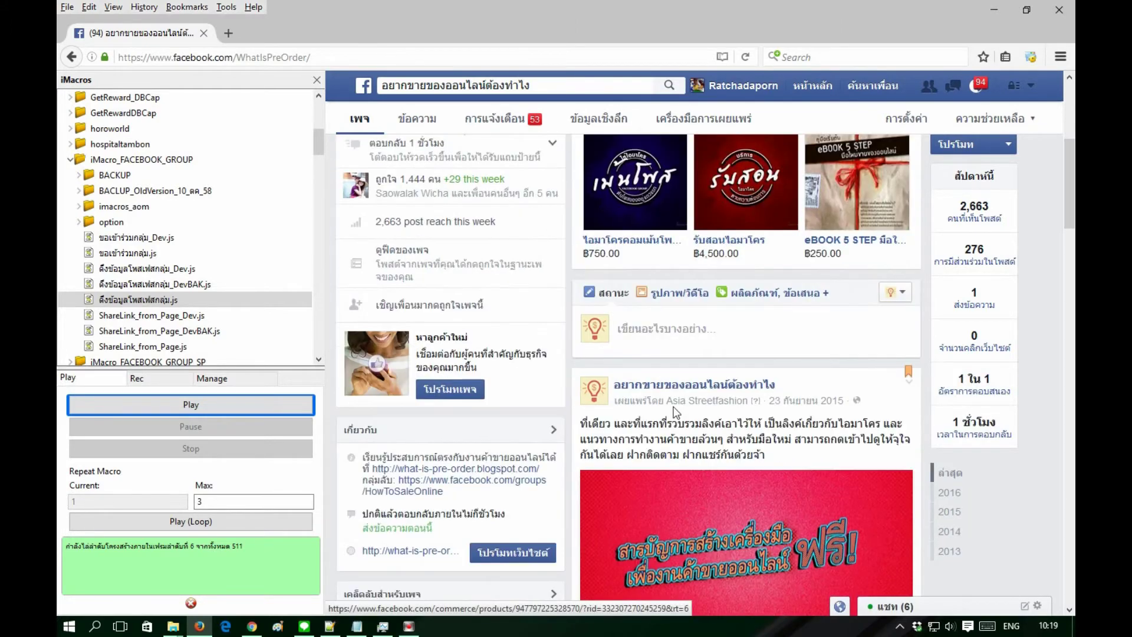
{"action": "scroll", "coordinate": [676, 412], "scroll_direction": "down", "scroll_amount": 5}
{"action": "scroll", "coordinate": [677, 413], "scroll_direction": "down", "scroll_amount": 10}
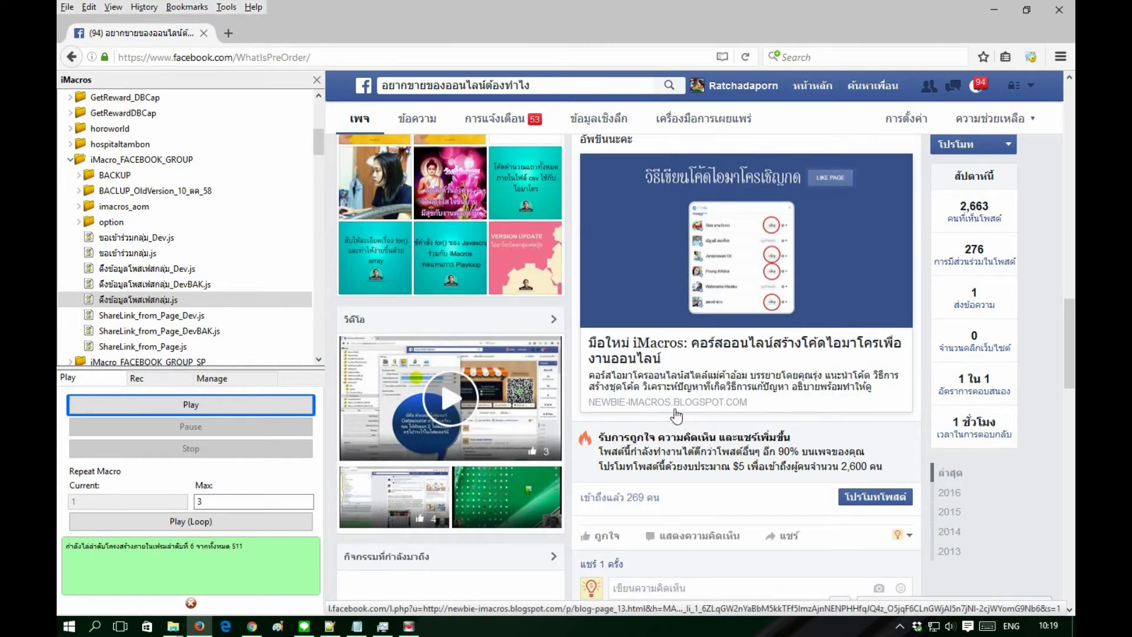
{"action": "left_click", "coordinate": [606, 565]}
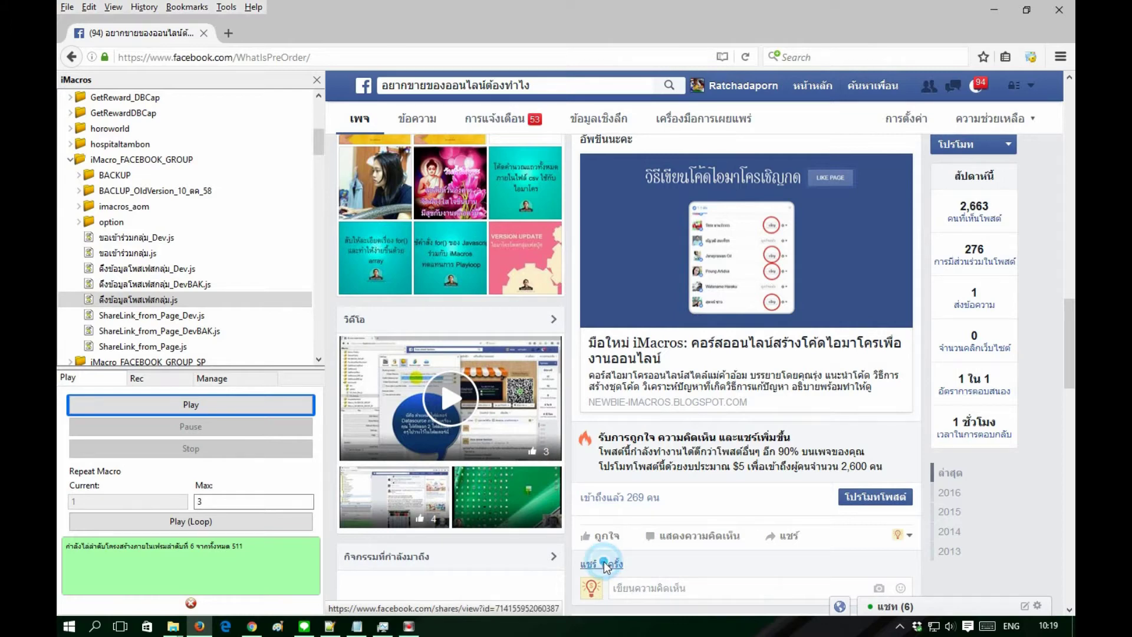
{"action": "left_click", "coordinate": [733, 532]}
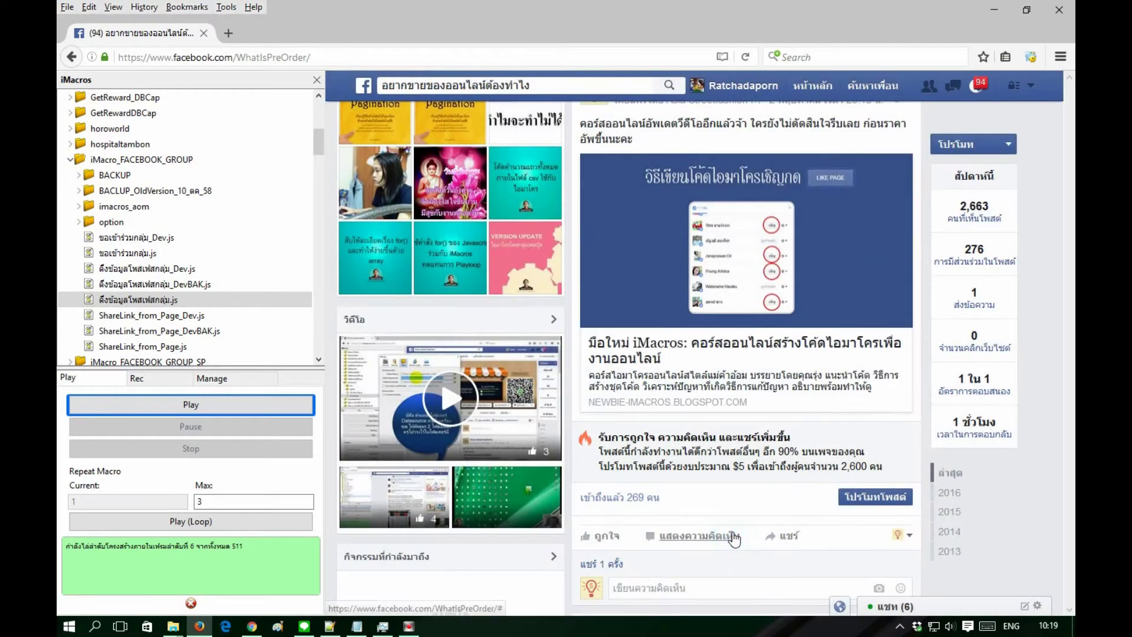
{"action": "scroll", "coordinate": [771, 305], "scroll_direction": "up", "scroll_amount": 3}
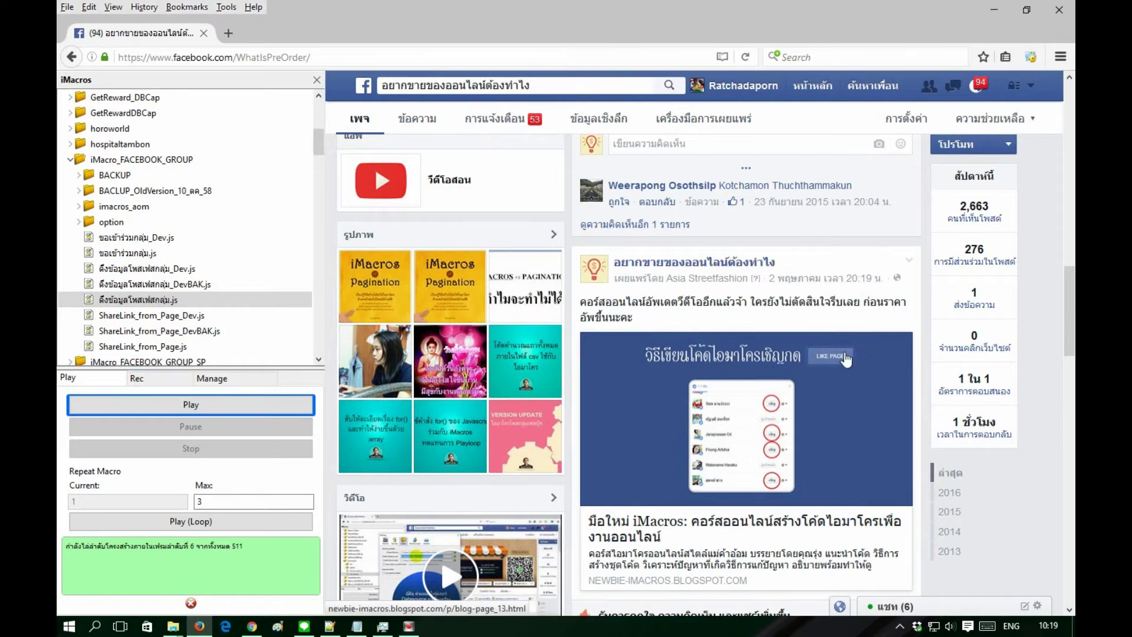
{"action": "right_click", "coordinate": [833, 290]}
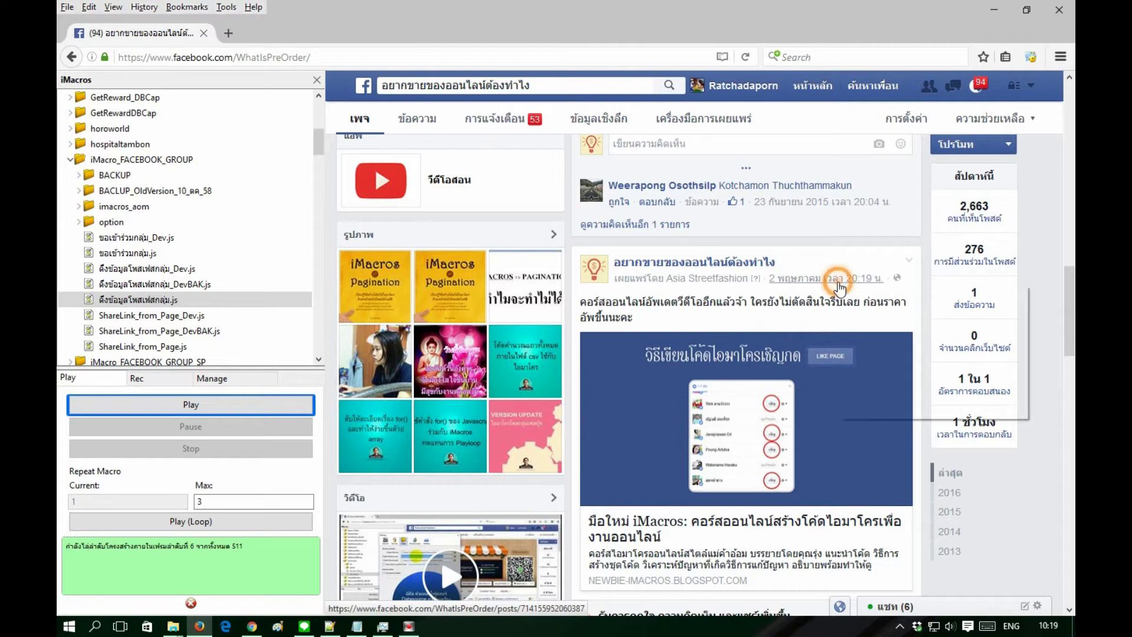
{"action": "left_click", "coordinate": [901, 376]}
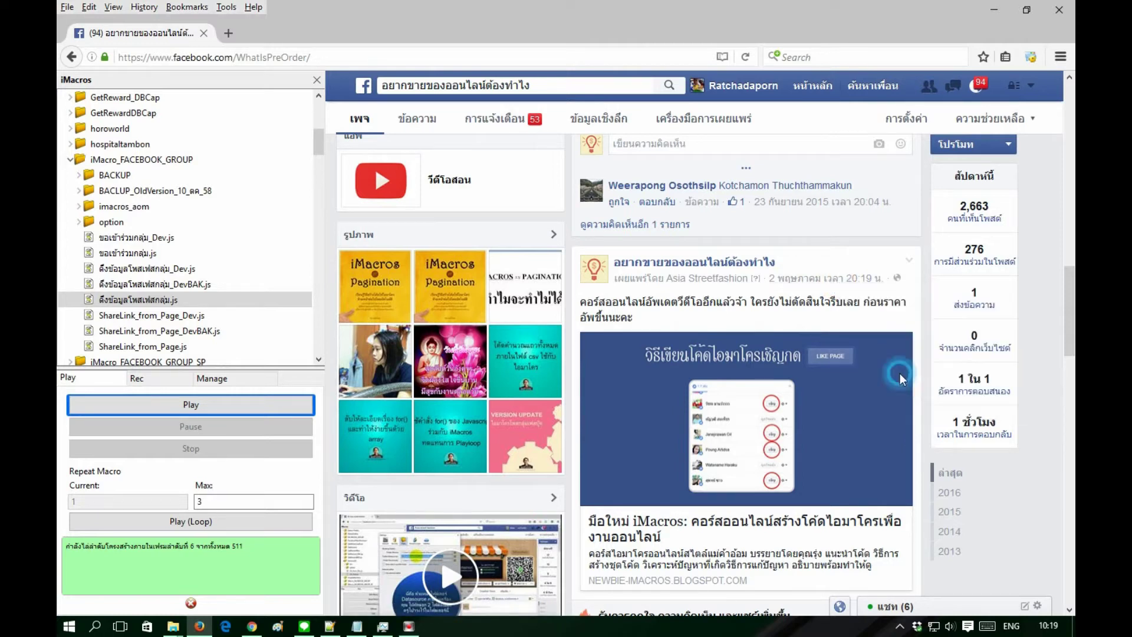
- Run the ดึงข้อมูลโพสเฟสกลุ่ม.js script and hide the iMacros sidebar
{"action": "left_click", "coordinate": [112, 347]}
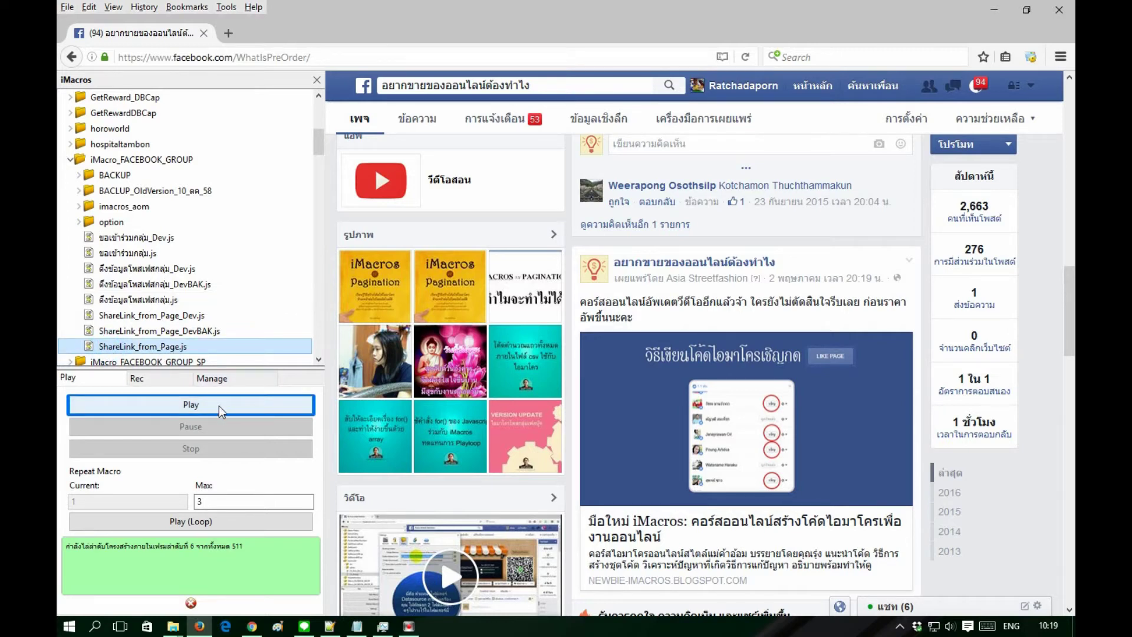
{"action": "left_click", "coordinate": [169, 301]}
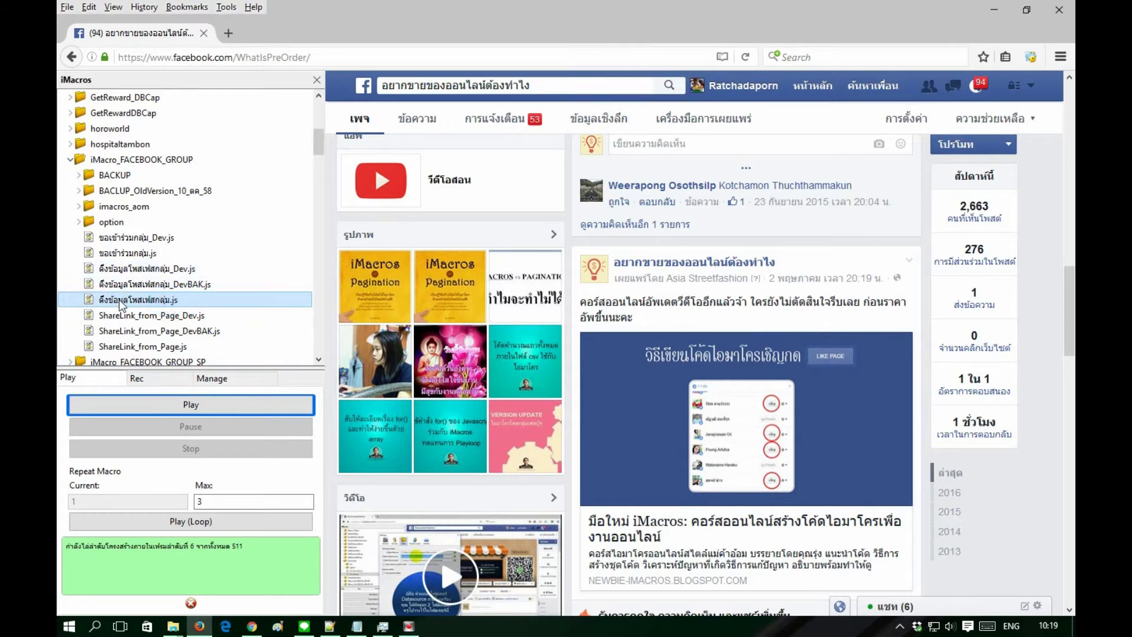
{"action": "left_click", "coordinate": [227, 410]}
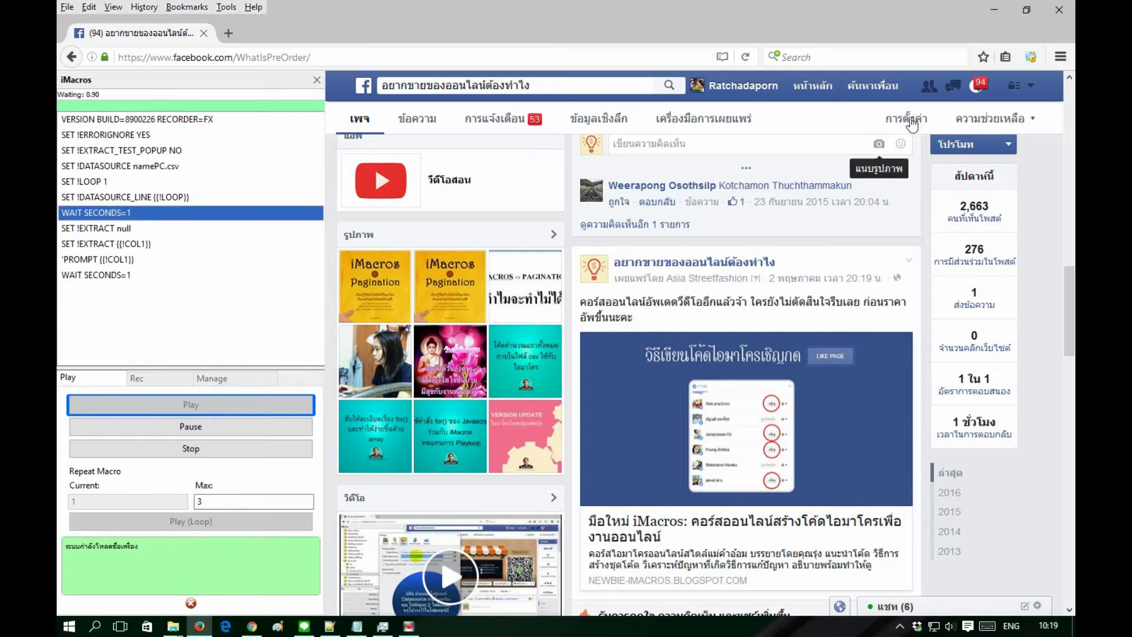
{"action": "left_click", "coordinate": [1031, 64]}
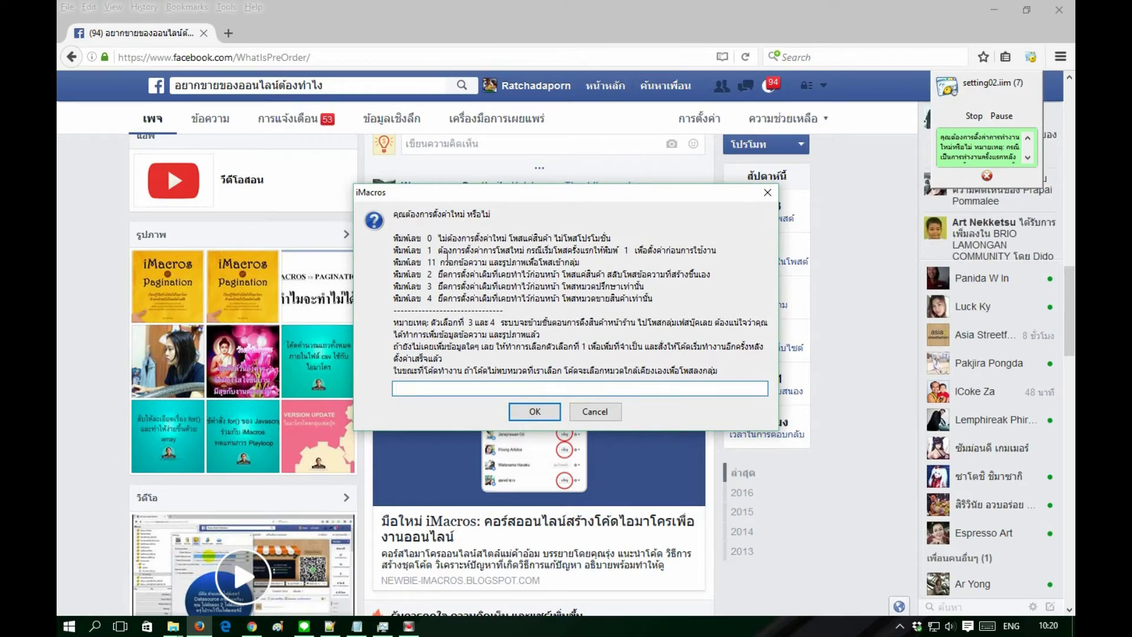
- Review the numbered setup options in the prompt and submit 1 to configure the posting settings anew
{"action": "left_click_drag", "start_coordinate": [676, 300], "coordinate": [394, 238]}
{"action": "left_click", "coordinate": [475, 289]}
{"action": "double_click", "coordinate": [431, 262]}
{"action": "left_click", "coordinate": [439, 387]}
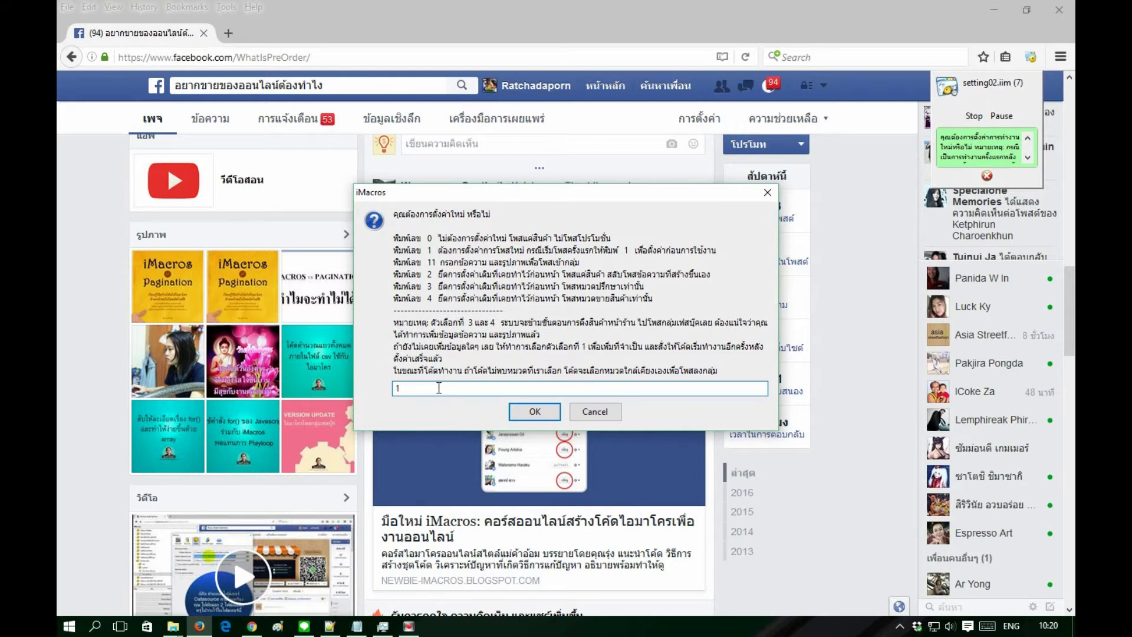
{"action": "left_click_drag", "start_coordinate": [440, 249], "coordinate": [522, 253]}
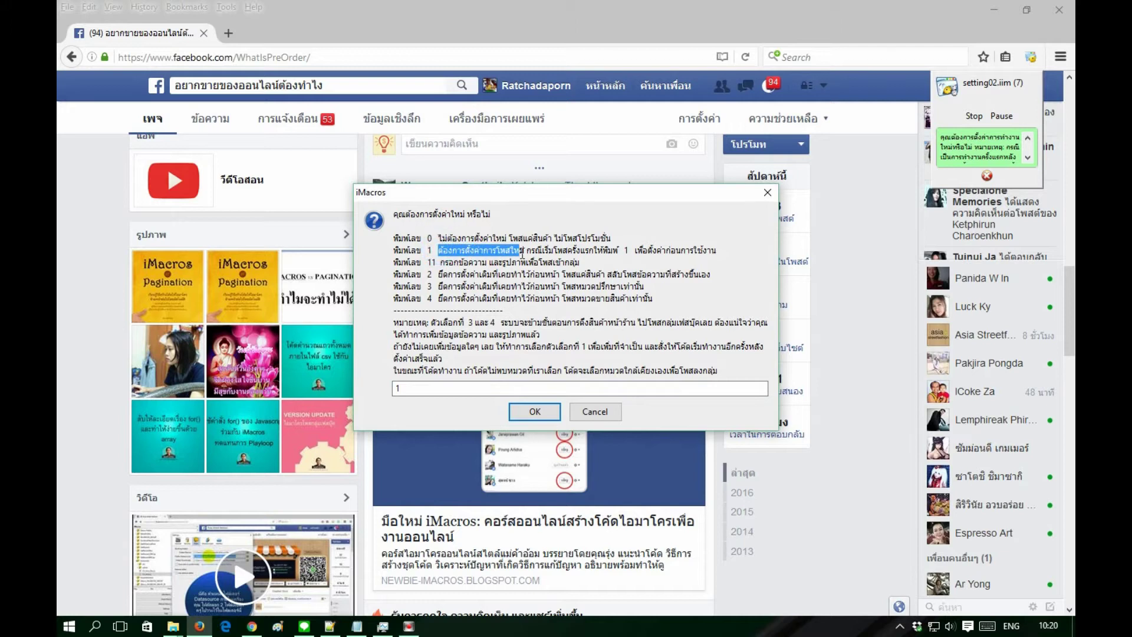
{"action": "left_click", "coordinate": [530, 253]}
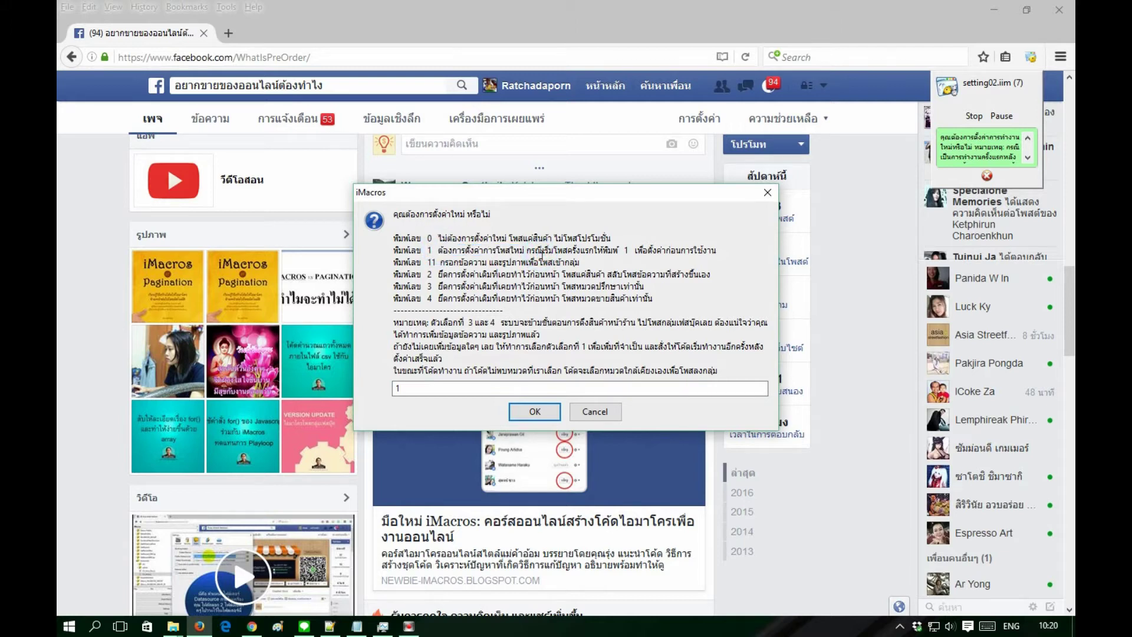
{"action": "left_click", "coordinate": [534, 412]}
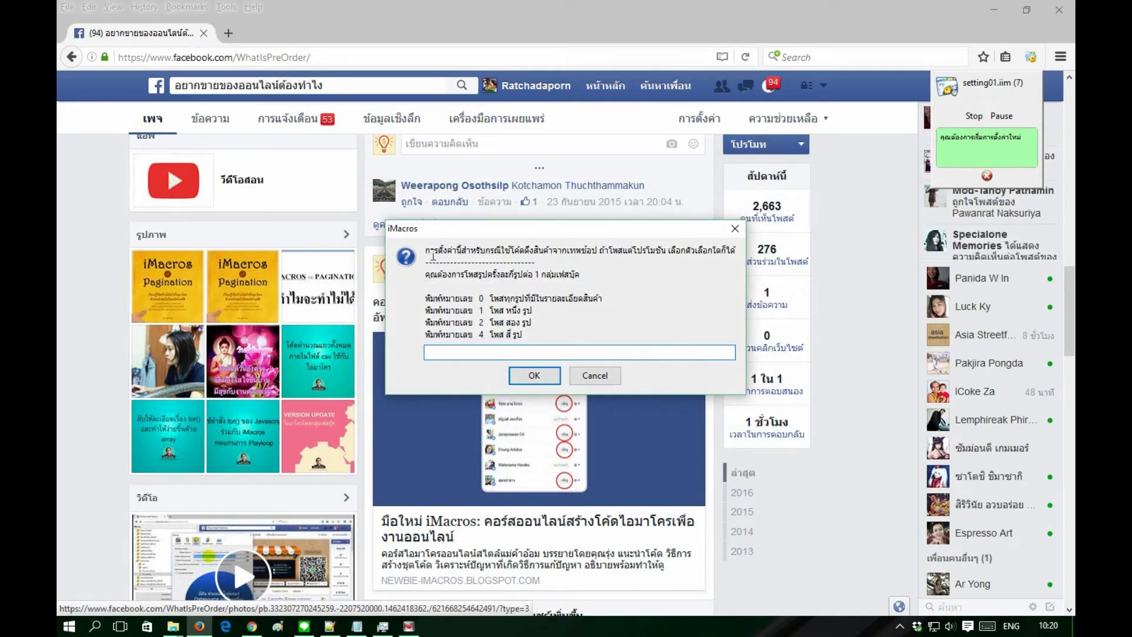
- Review the images-per-group options and submit 0 to post all images in the product details
{"action": "left_click_drag", "start_coordinate": [428, 251], "coordinate": [731, 268]}
{"action": "left_click", "coordinate": [567, 313]}
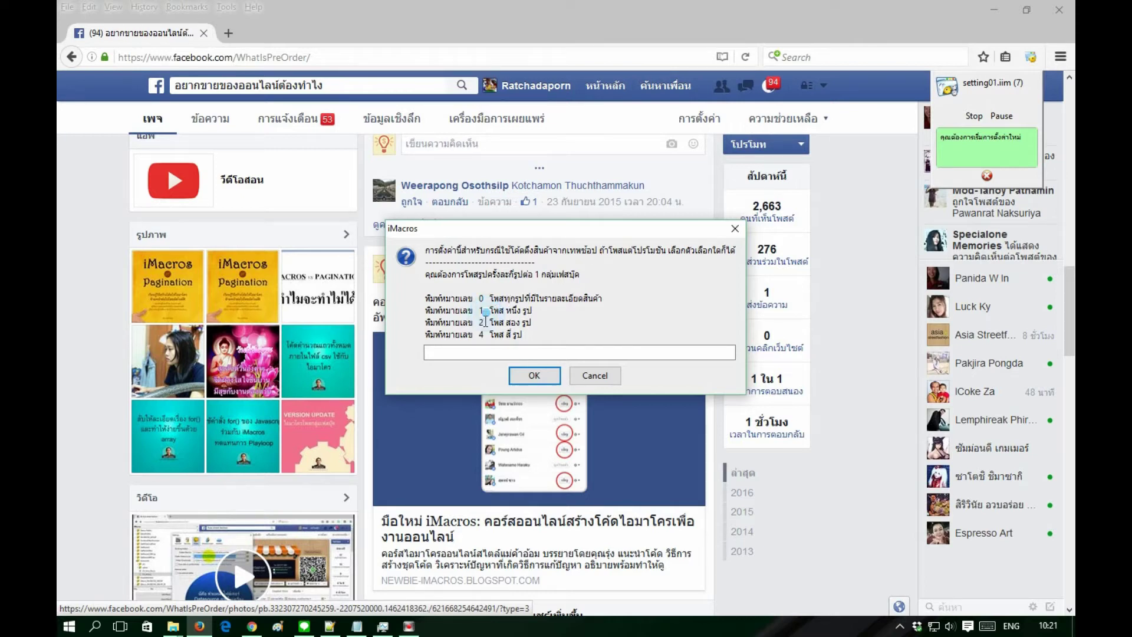
{"action": "left_click_drag", "start_coordinate": [488, 311], "coordinate": [492, 330]}
{"action": "left_click", "coordinate": [475, 299]}
{"action": "left_click_drag", "start_coordinate": [426, 298], "coordinate": [544, 336]}
{"action": "left_click", "coordinate": [544, 336]}
{"action": "left_click", "coordinate": [525, 353]}
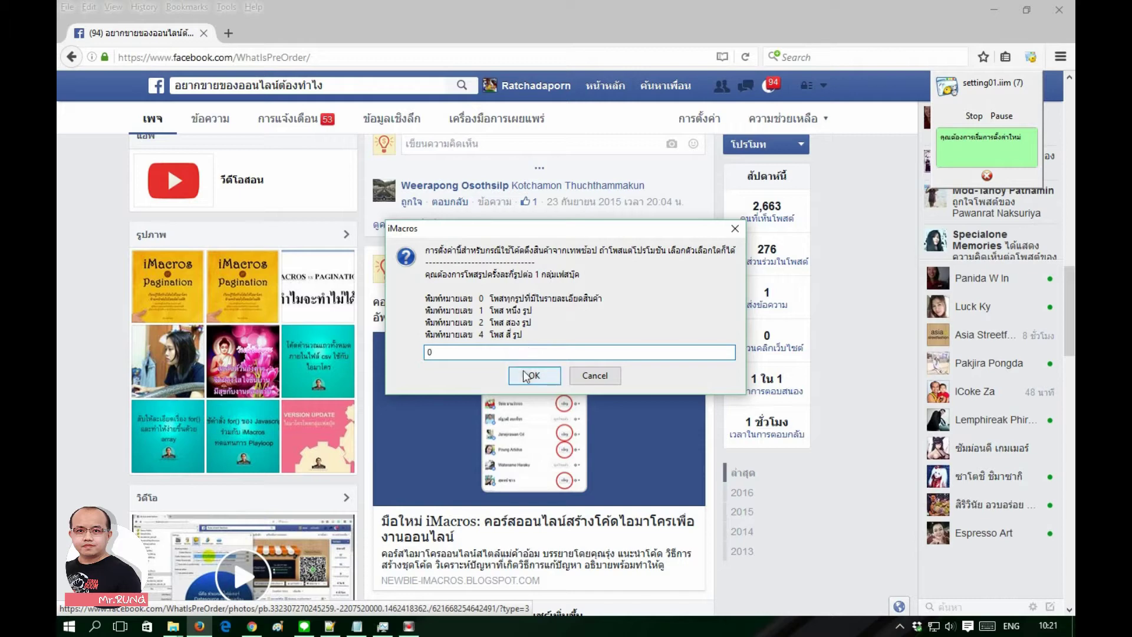
{"action": "left_click", "coordinate": [525, 376]}
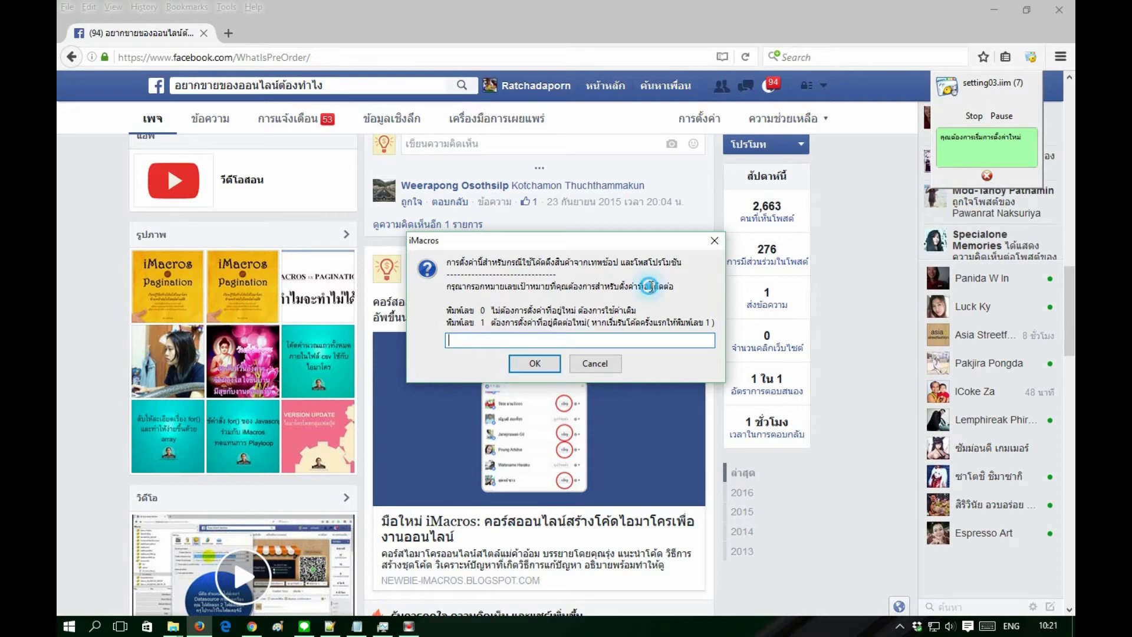
- Review the contact address options and submit 0 to keep using the existing contact values
{"action": "double_click", "coordinate": [482, 322]}
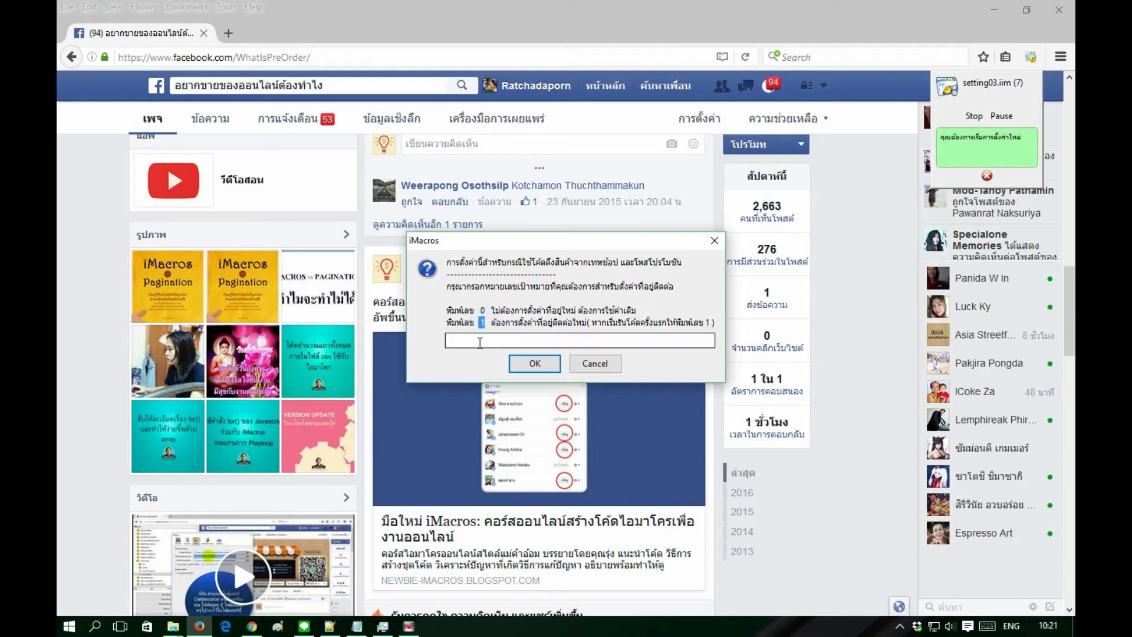
{"action": "left_click", "coordinate": [496, 319]}
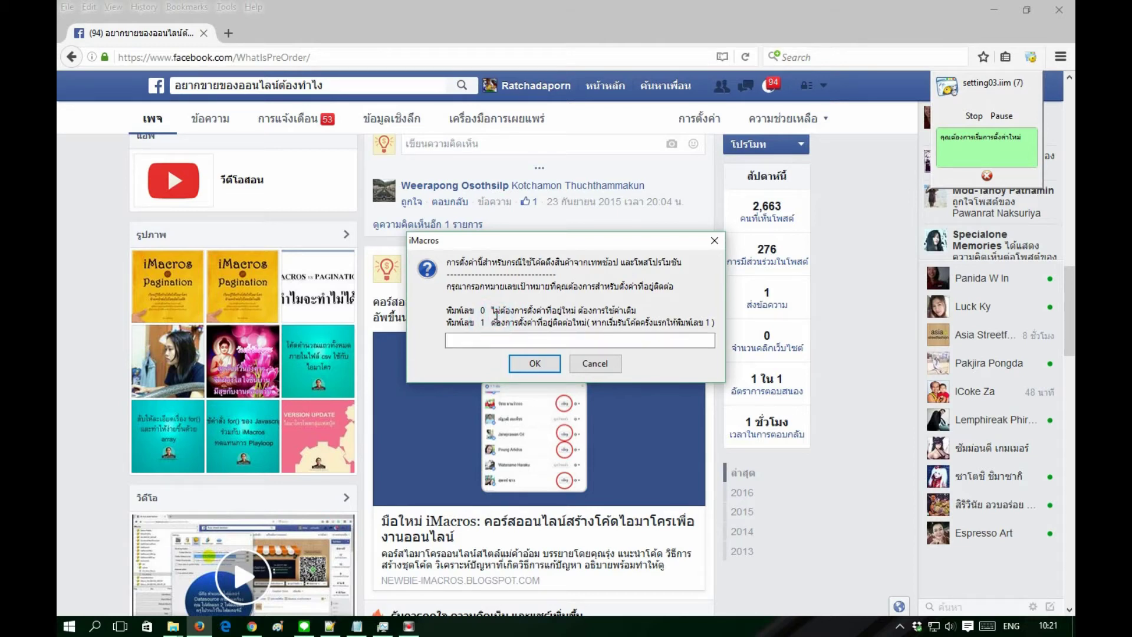
{"action": "left_click", "coordinate": [478, 341]}
{"action": "type", "text": "1"}
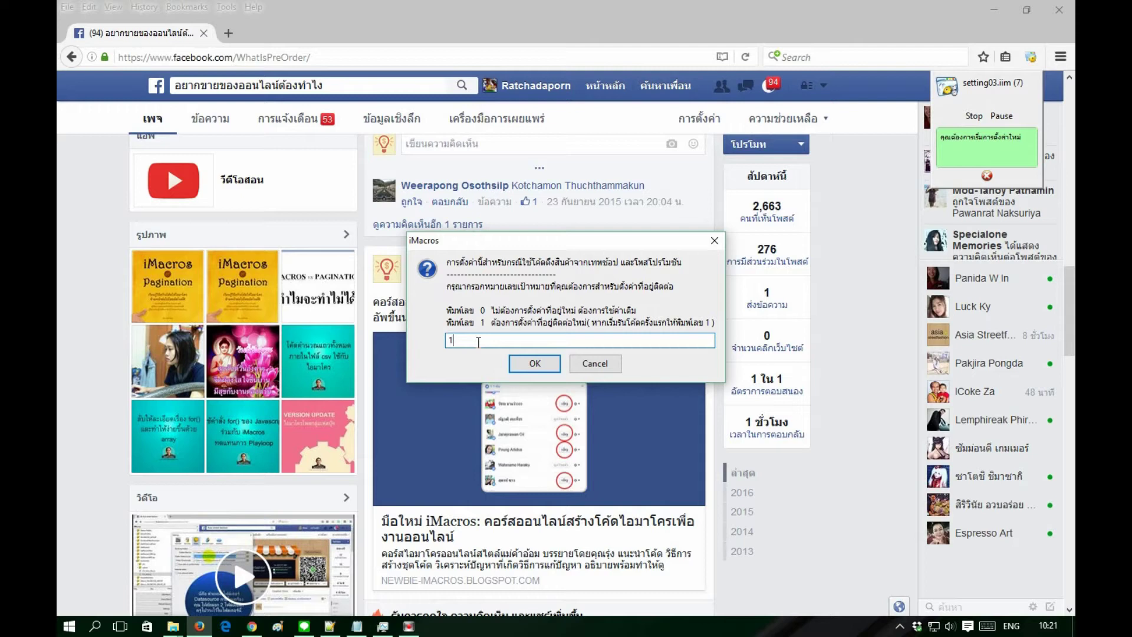
{"action": "key", "text": "BackSpace"}
{"action": "type", "text": "0"}
{"action": "left_click", "coordinate": [535, 363]}
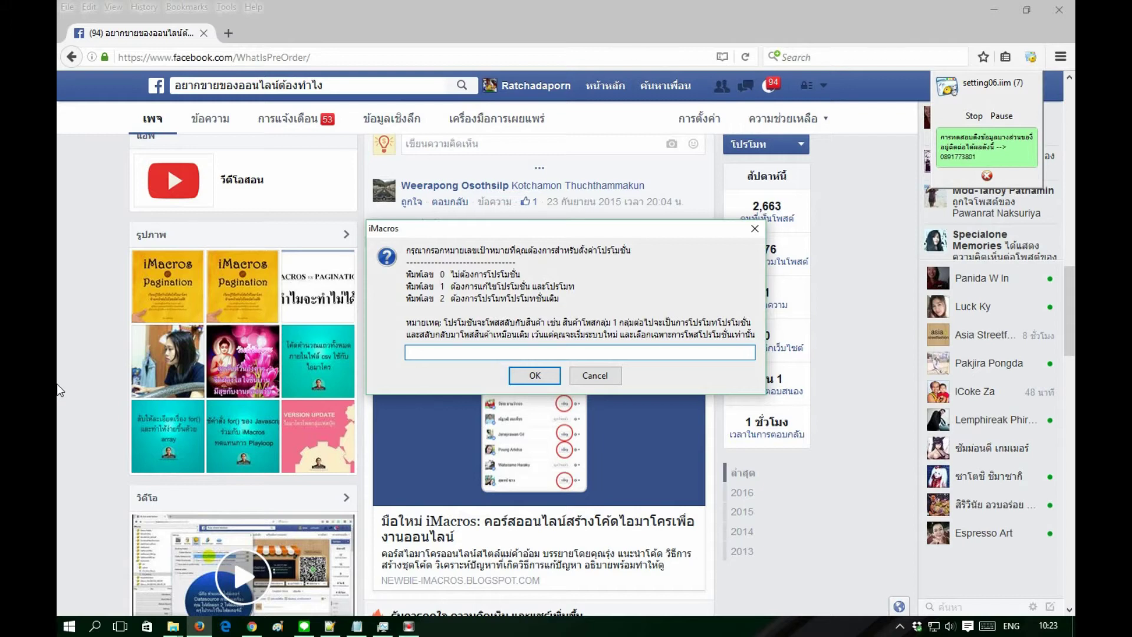
- Enter 1 for the promotion setting and locate the account's ProMoOpt CSV file in the facebookGROUP datasource folder
{"action": "type", "text": "1"}
{"action": "left_click", "coordinate": [172, 626]}
{"action": "left_click", "coordinate": [281, 581]}
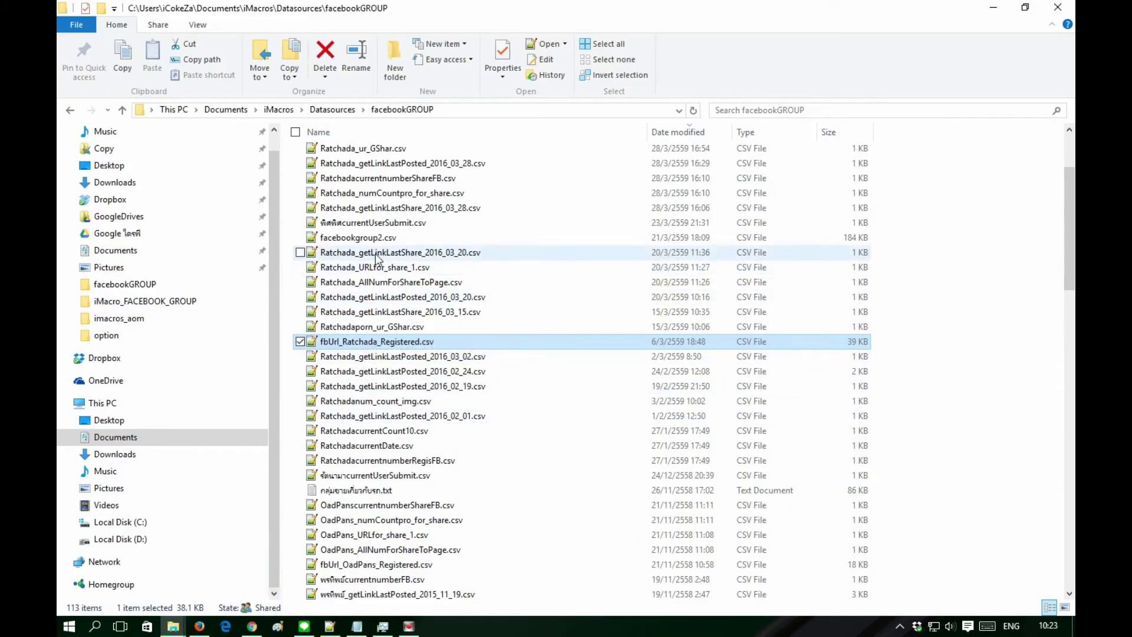
{"action": "scroll", "coordinate": [442, 407], "scroll_direction": "up", "scroll_amount": 5}
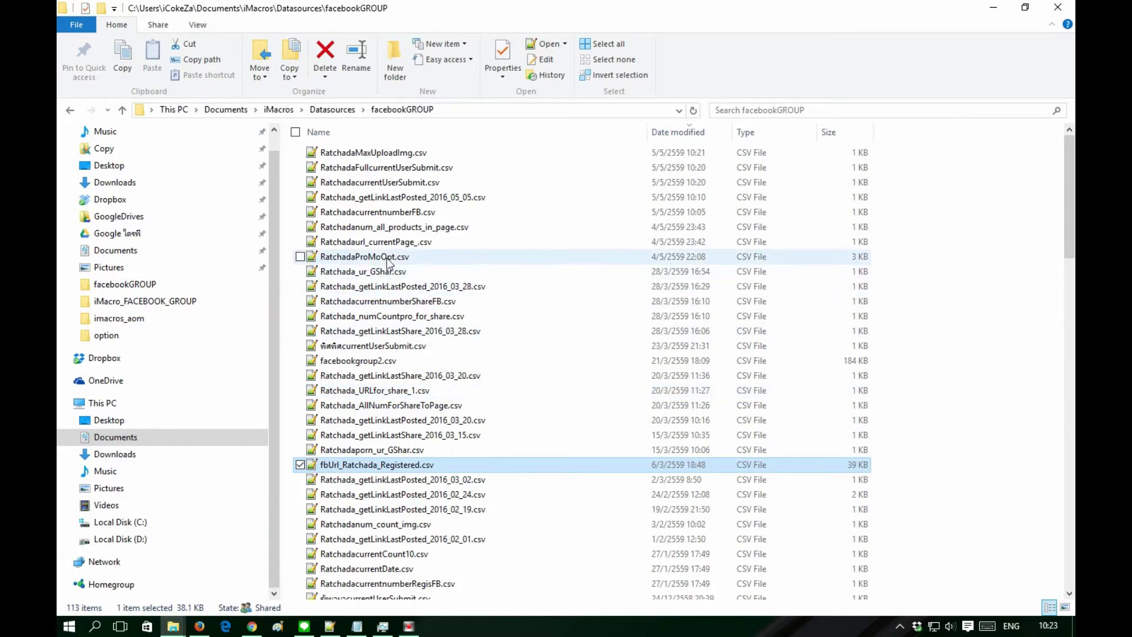
{"action": "left_click", "coordinate": [349, 260]}
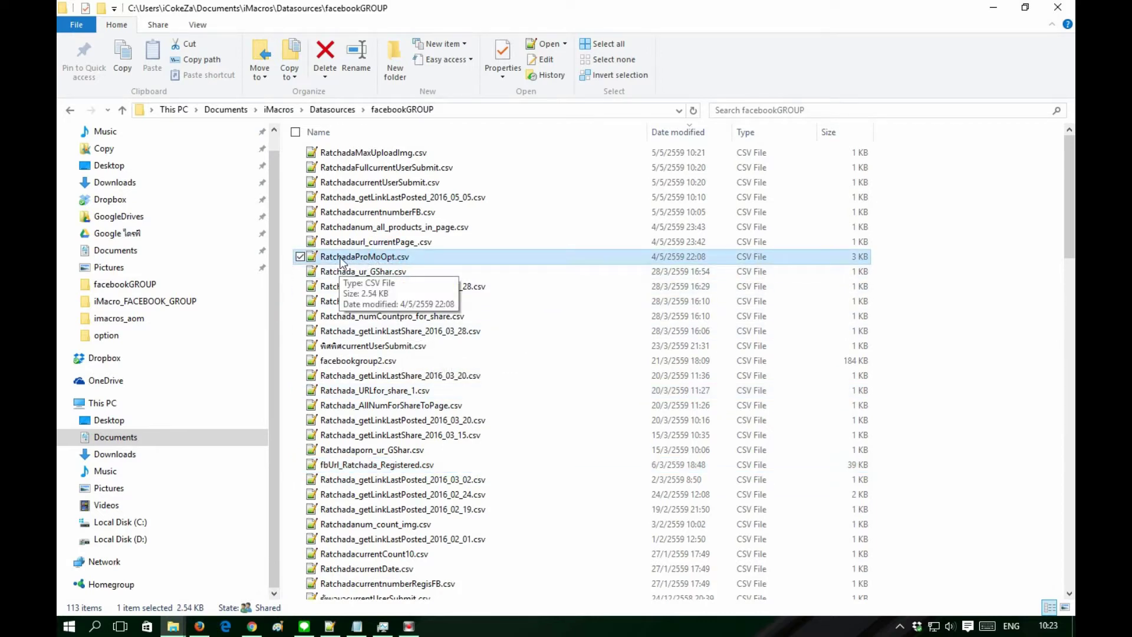
{"action": "left_click", "coordinate": [993, 7]}
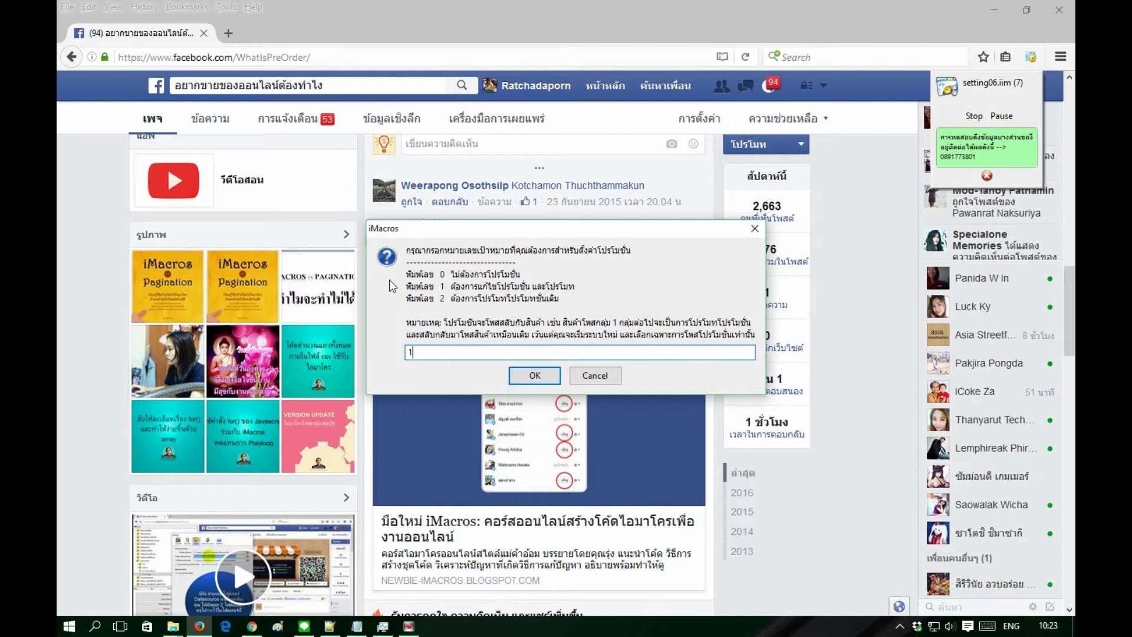
- Change the promotion answer to 2 and submit it to promote the existing promotion
{"action": "key", "text": "BackSpace"}
{"action": "type", "text": "2"}
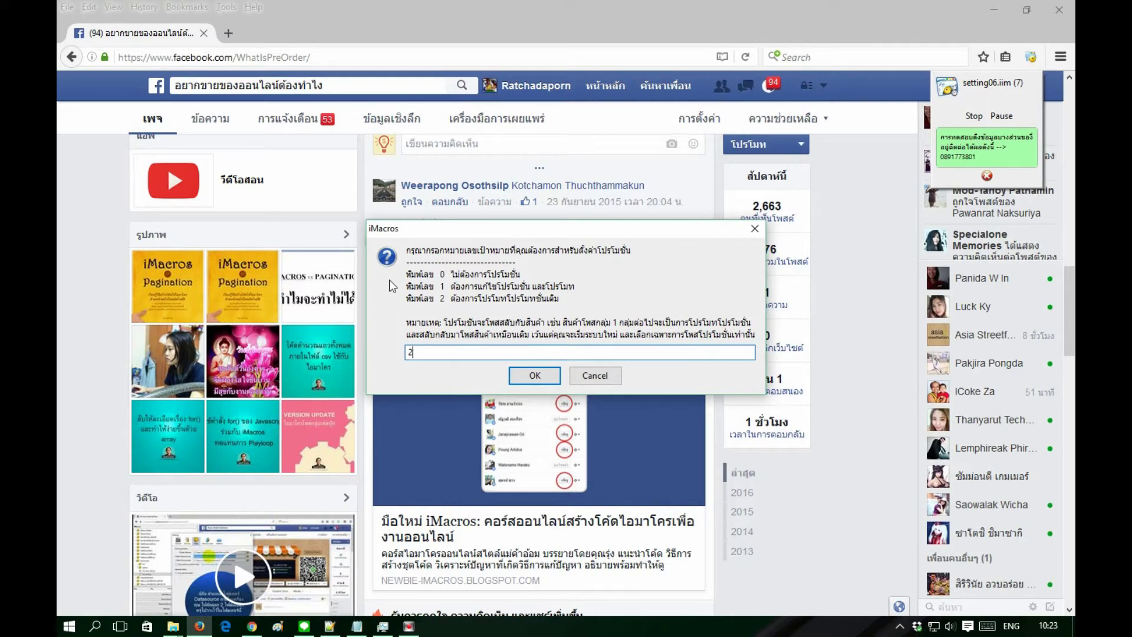
{"action": "left_click", "coordinate": [536, 376]}
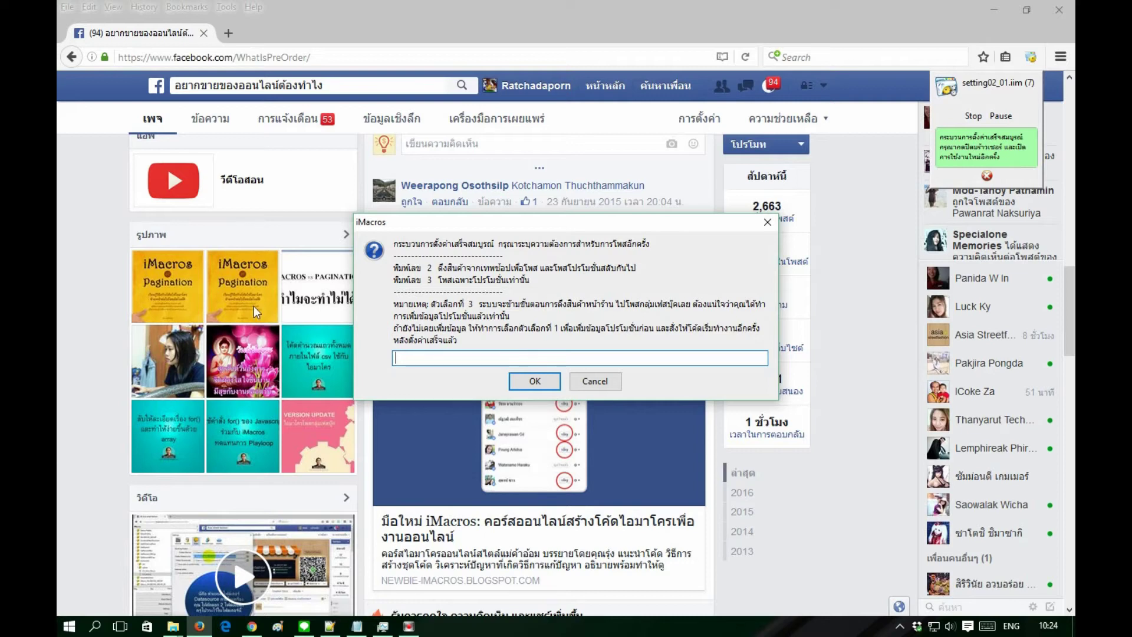
- Stop the running macro, cancel its posting-choice prompt and show the iMacros sidebar again
{"action": "left_click", "coordinate": [925, 204]}
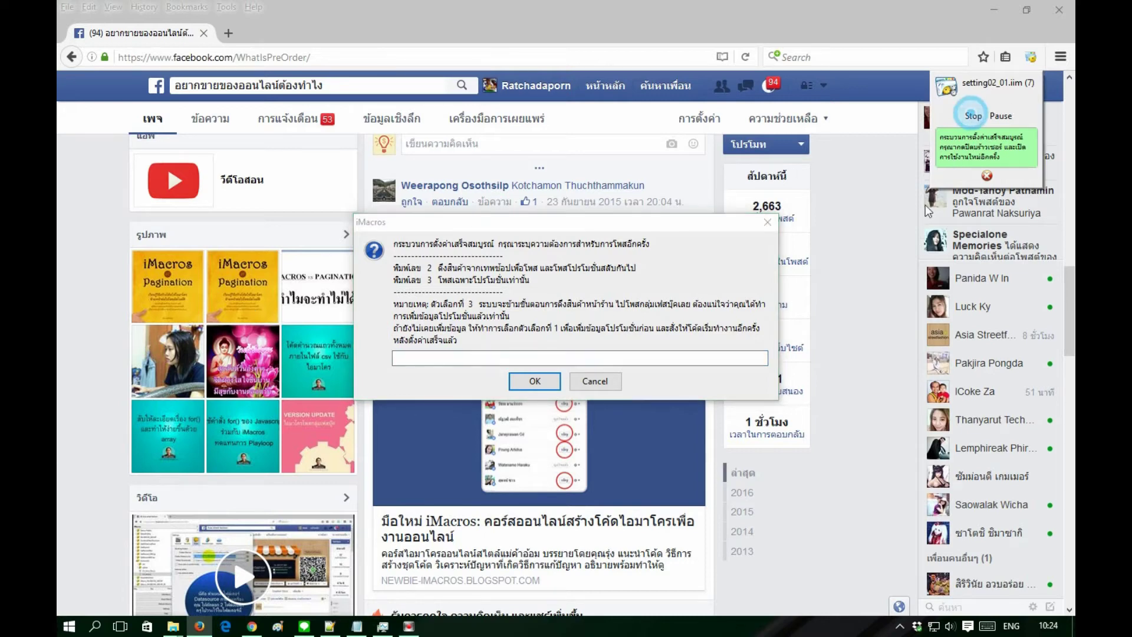
{"action": "left_click", "coordinate": [586, 385]}
{"action": "left_click", "coordinate": [1036, 59]}
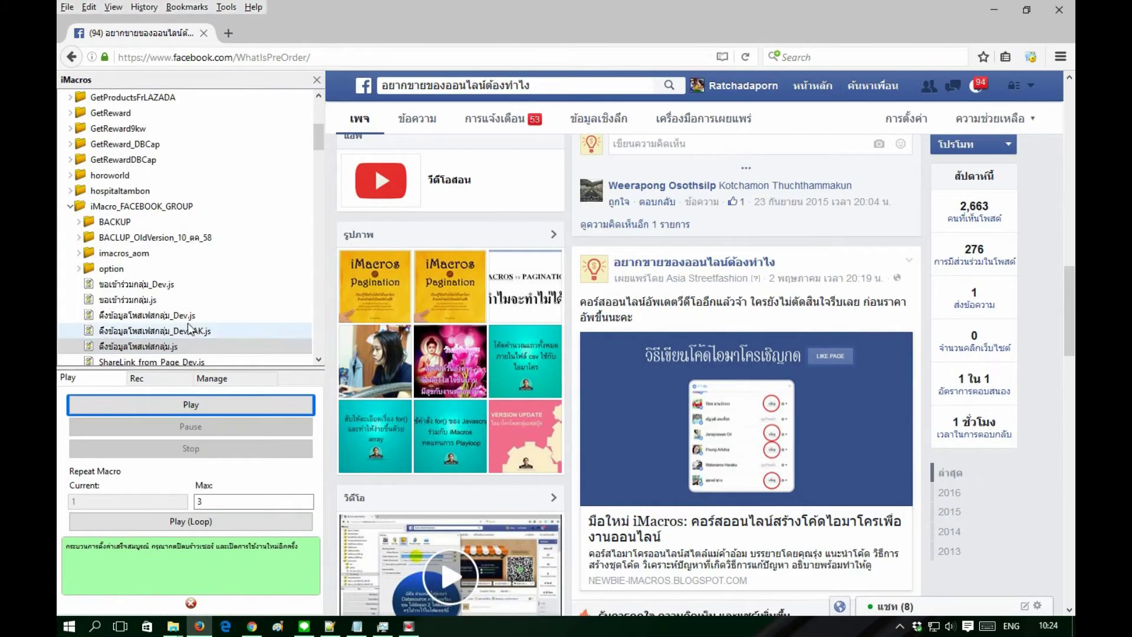
- Run the ดึงข้อมูลโพสเฟสกลุ่ม.js script again and enter 4 for posting to the sales category with the previous settings
{"action": "scroll", "coordinate": [183, 321], "scroll_direction": "down", "scroll_amount": 1}
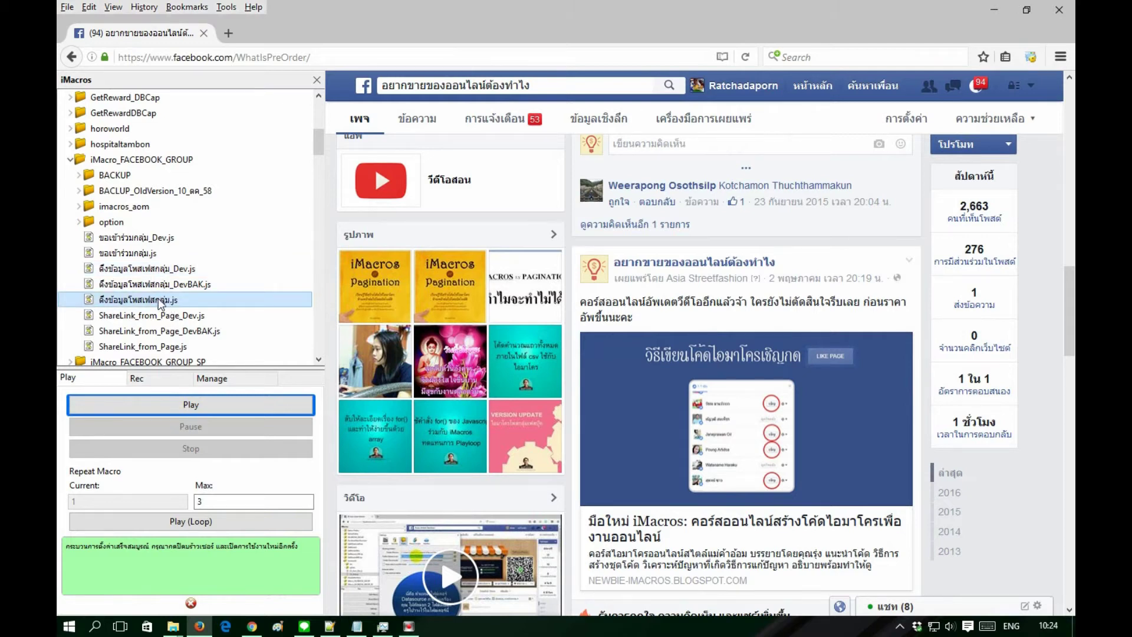
{"action": "left_click", "coordinate": [231, 403]}
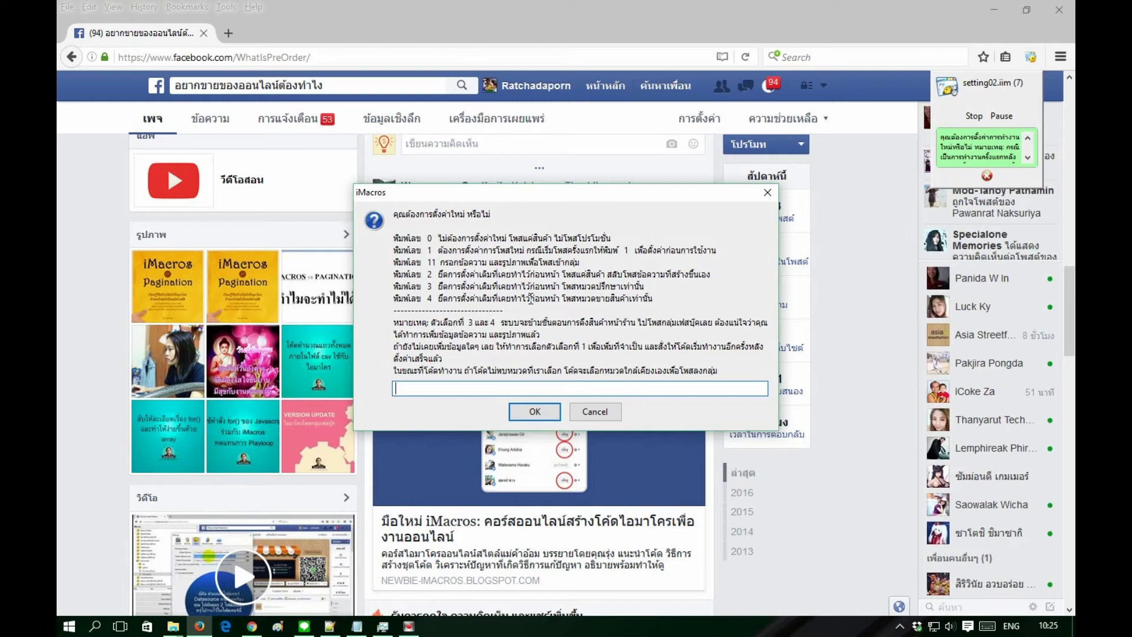
{"action": "type", "text": "4"}
{"action": "left_click_drag", "start_coordinate": [426, 298], "coordinate": [439, 298]}
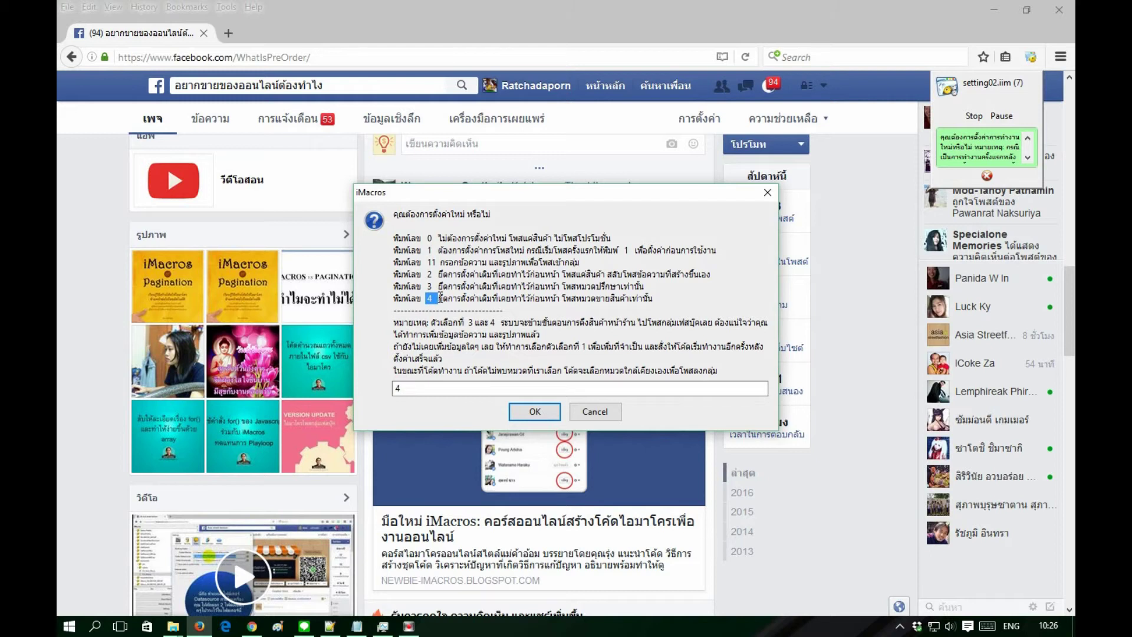
{"action": "left_click", "coordinate": [433, 389]}
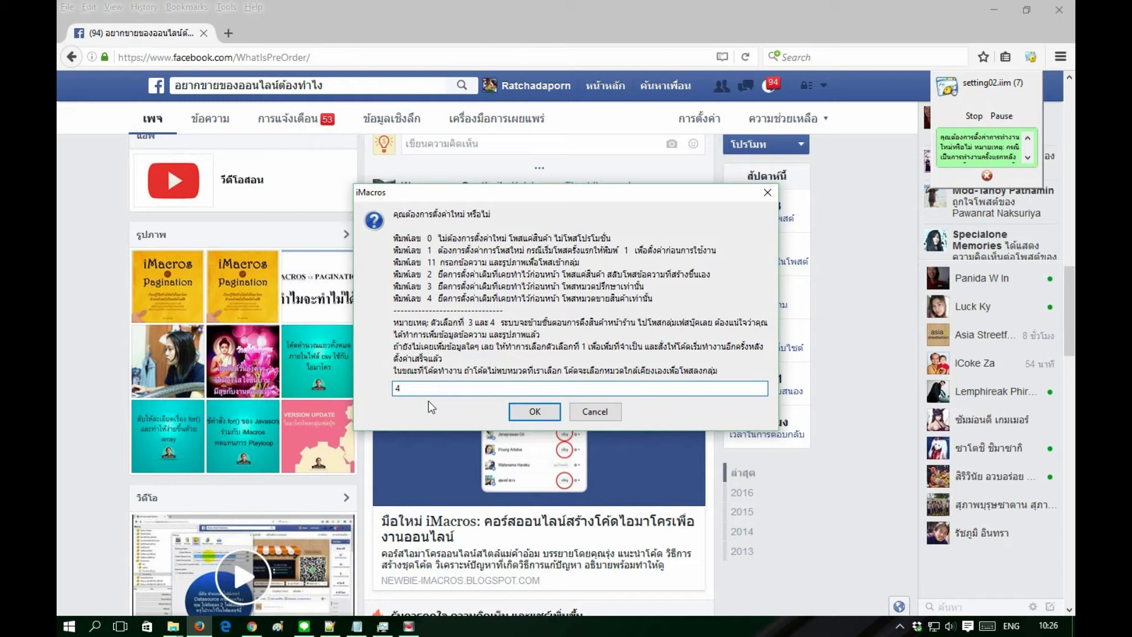
- Change the posting-setup answer to 3 and replace it with 11, the option for entering post text and an image
{"action": "left_click", "coordinate": [411, 389]}
{"action": "left_click_drag", "start_coordinate": [412, 389], "coordinate": [385, 390]}
{"action": "type", "text": "3"}
{"action": "key", "text": "BackSpace"}
{"action": "double_click", "coordinate": [432, 262]}
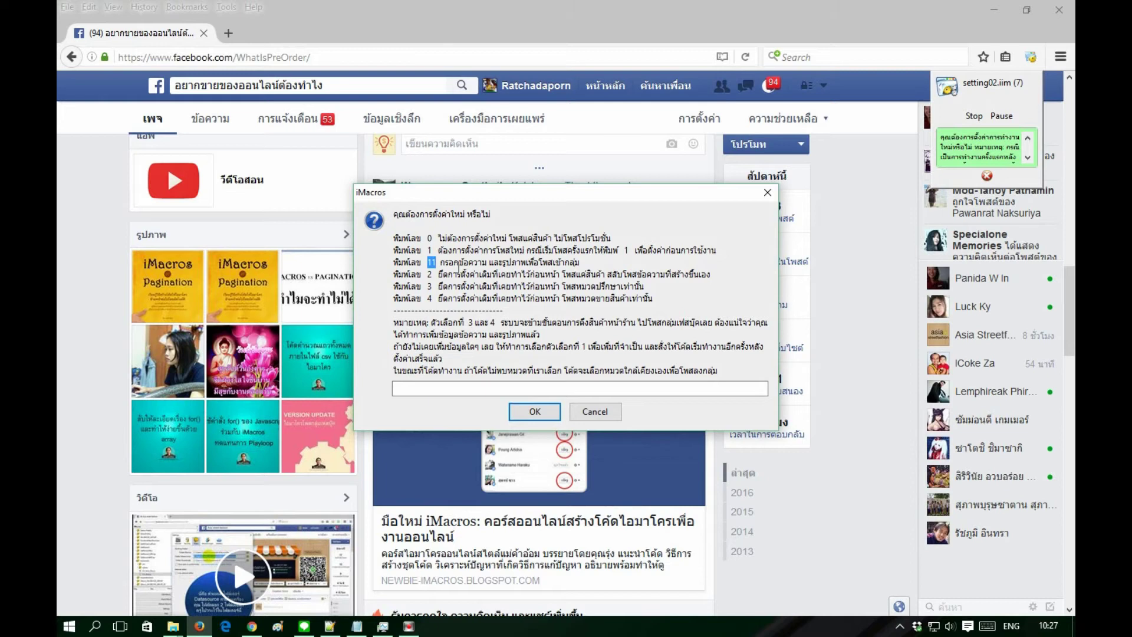
{"action": "left_click", "coordinate": [480, 388]}
{"action": "type", "text": "11"}
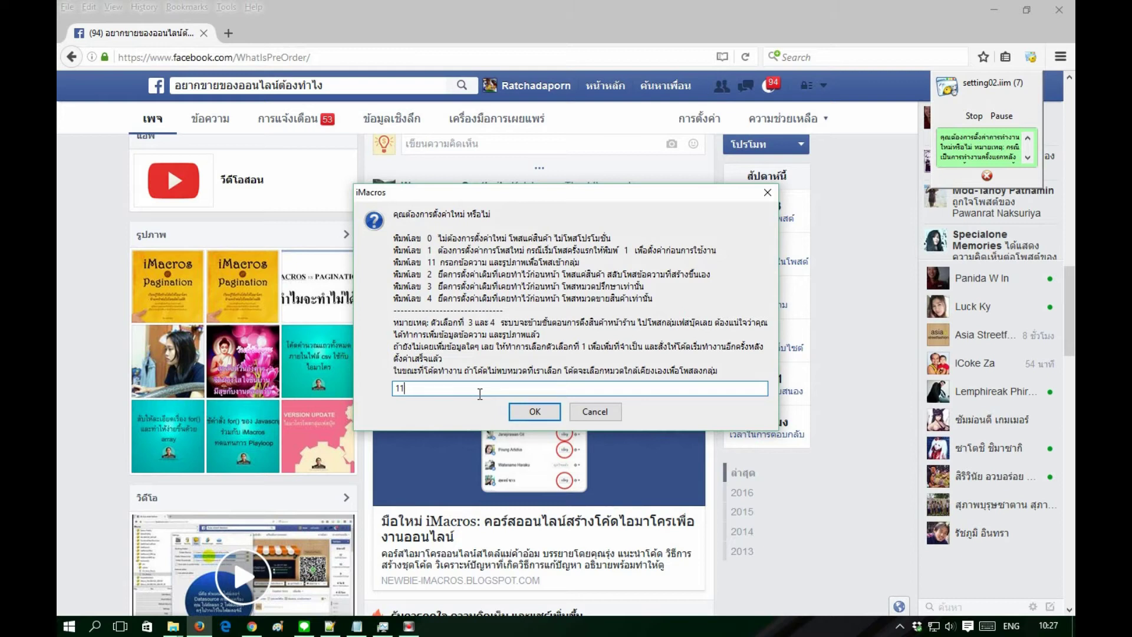
- Compare options 4 and 11 in the posting-setup prompt and cancel the prompt
{"action": "left_click_drag", "start_coordinate": [435, 299], "coordinate": [421, 298]}
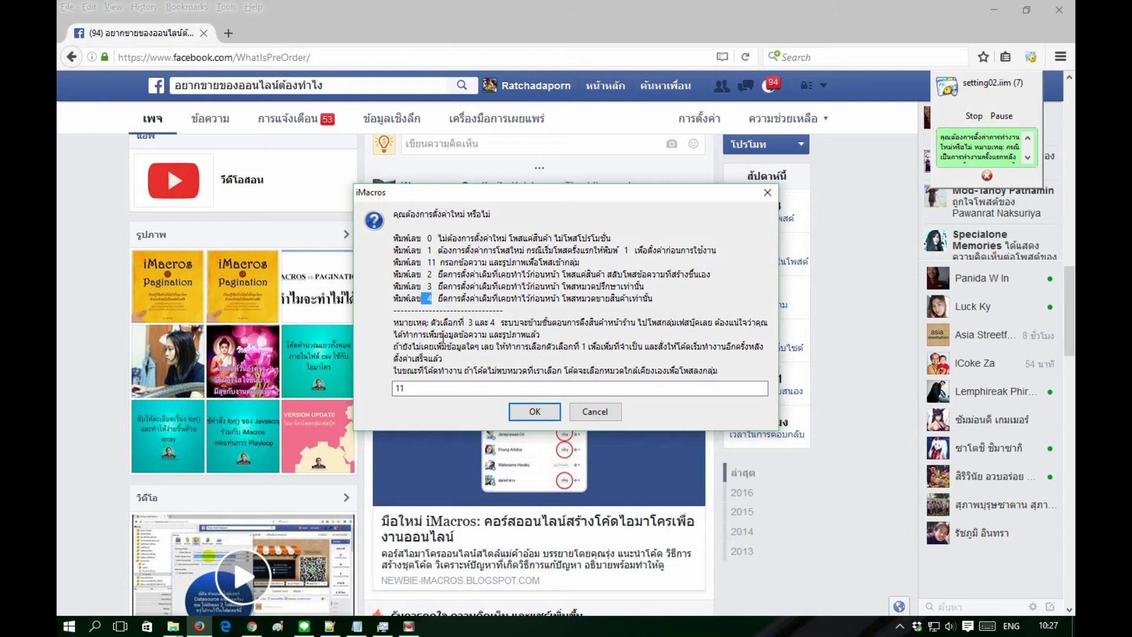
{"action": "left_click", "coordinate": [430, 298]}
{"action": "double_click", "coordinate": [430, 298]}
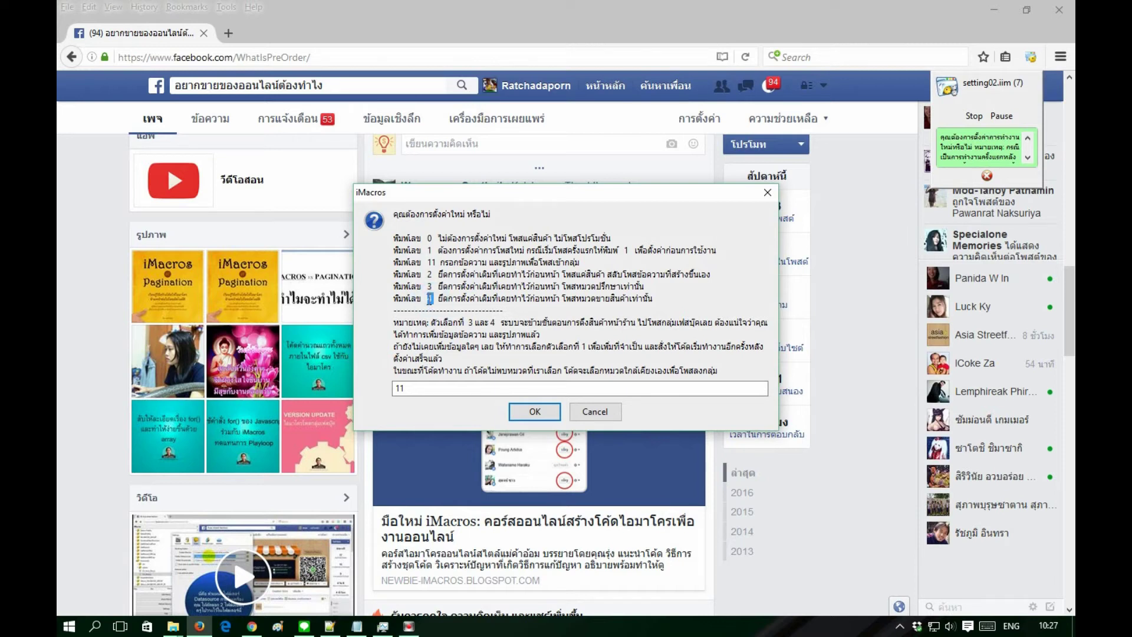
{"action": "double_click", "coordinate": [431, 262]}
{"action": "left_click", "coordinate": [595, 412]}
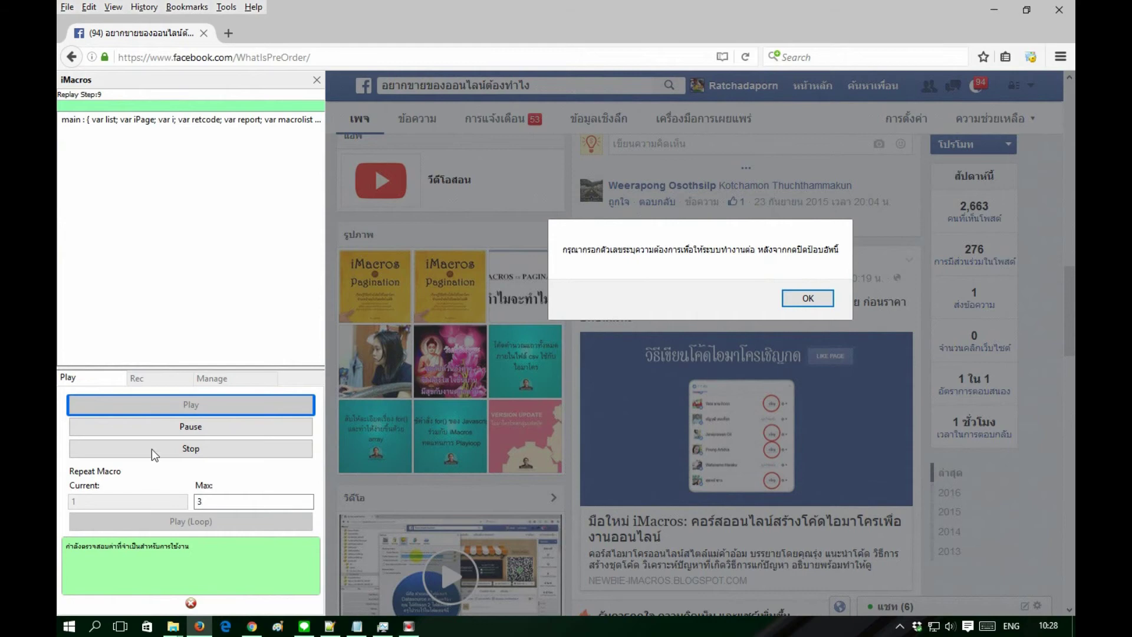
- Dismiss the number-entry alert, run the ดึงข้อมูลโพสเฟสกลุ่ม.js script again and hide the iMacros sidebar
{"action": "left_click", "coordinate": [808, 298]}
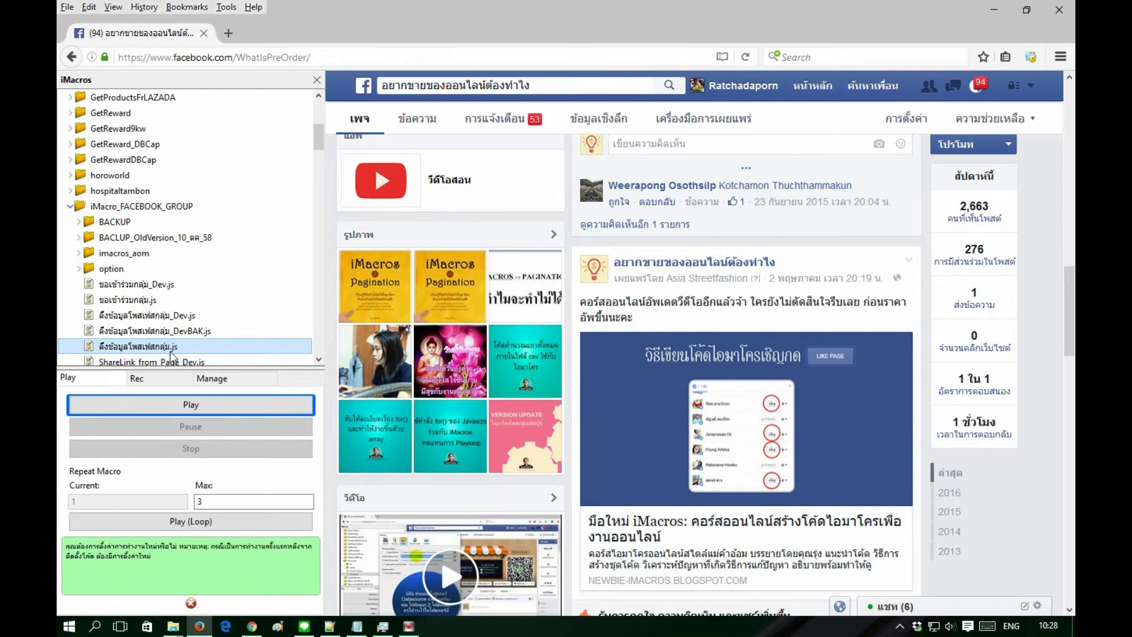
{"action": "left_click", "coordinate": [215, 410]}
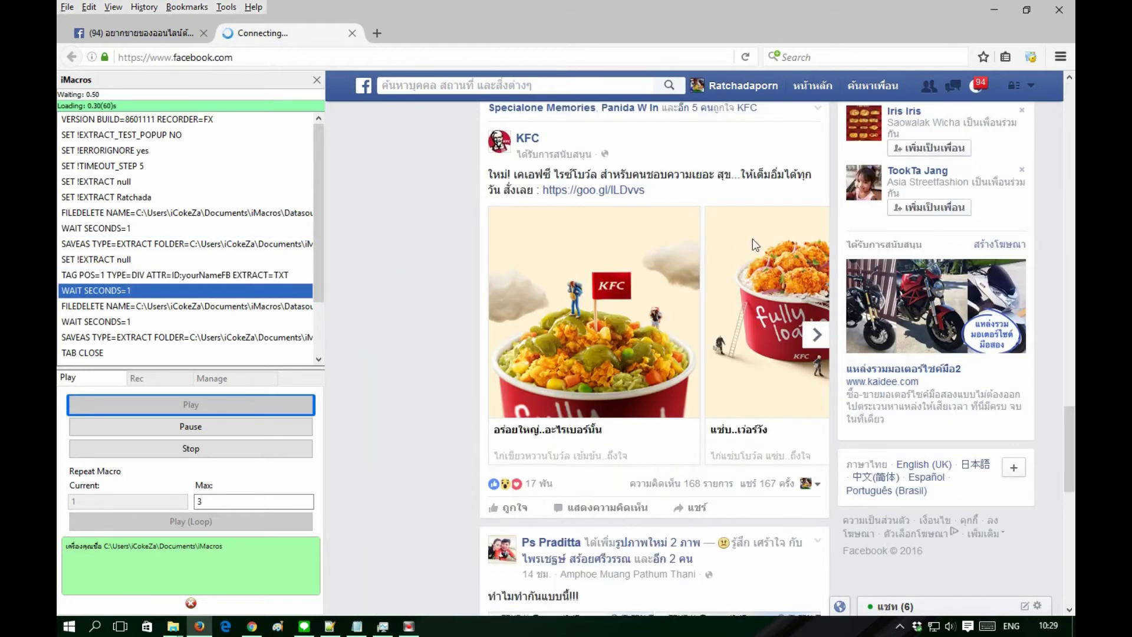
{"action": "left_click", "coordinate": [1032, 55]}
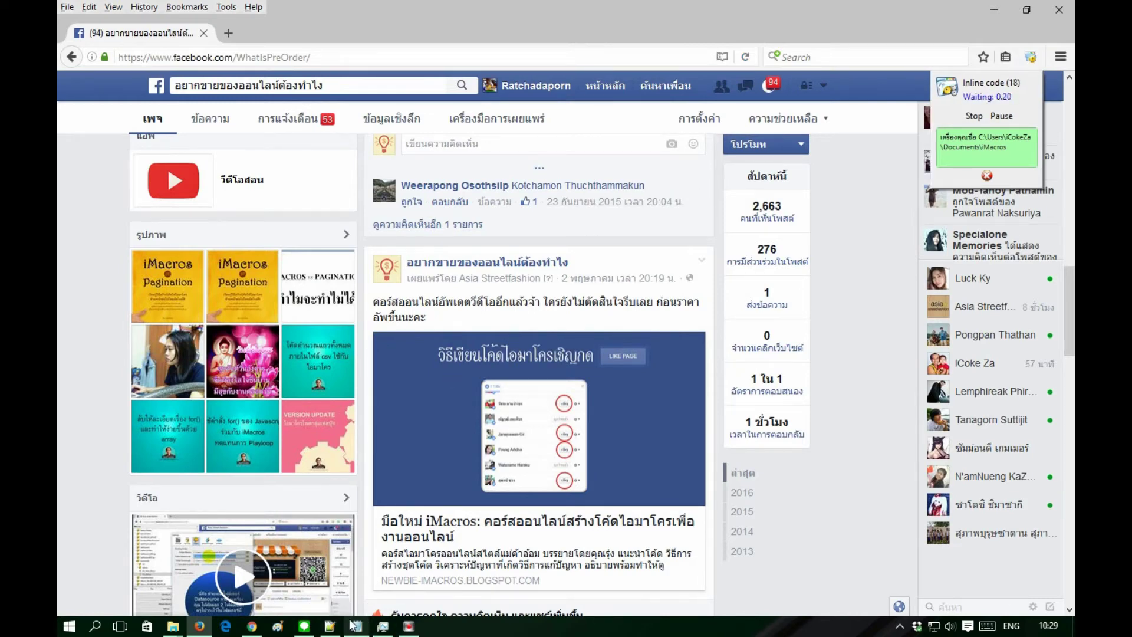
{"action": "mouse_move", "coordinate": [358, 628]}
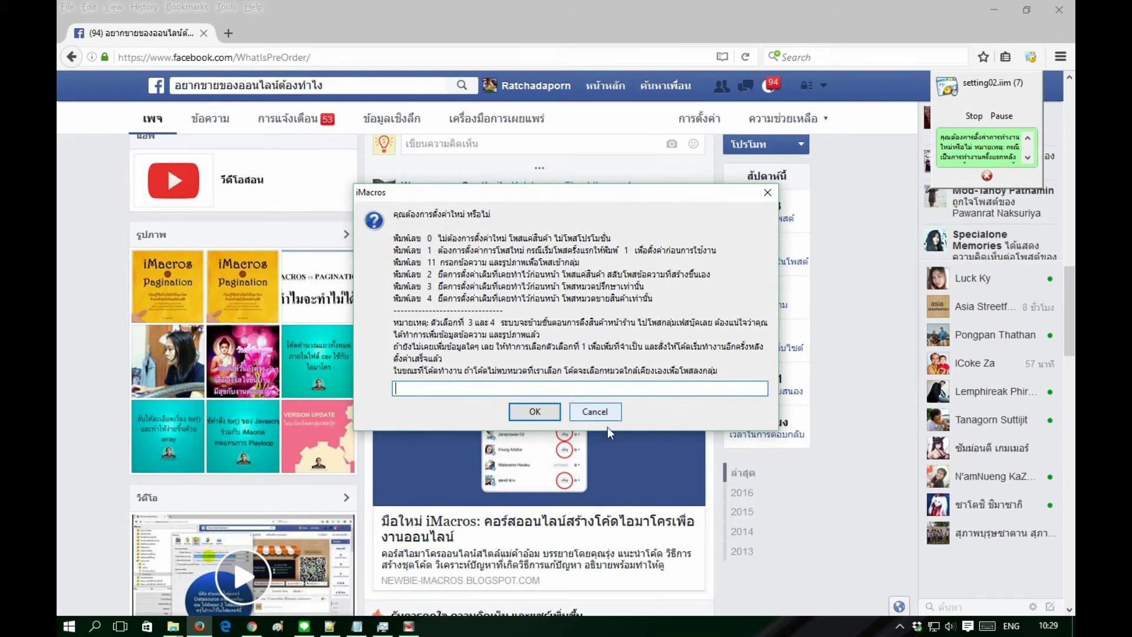
- Review the posting-setup options 0 to 4 and the notes below them, and cancel the prompt
{"action": "left_click_drag", "start_coordinate": [433, 237], "coordinate": [606, 305]}
{"action": "left_click", "coordinate": [606, 305]}
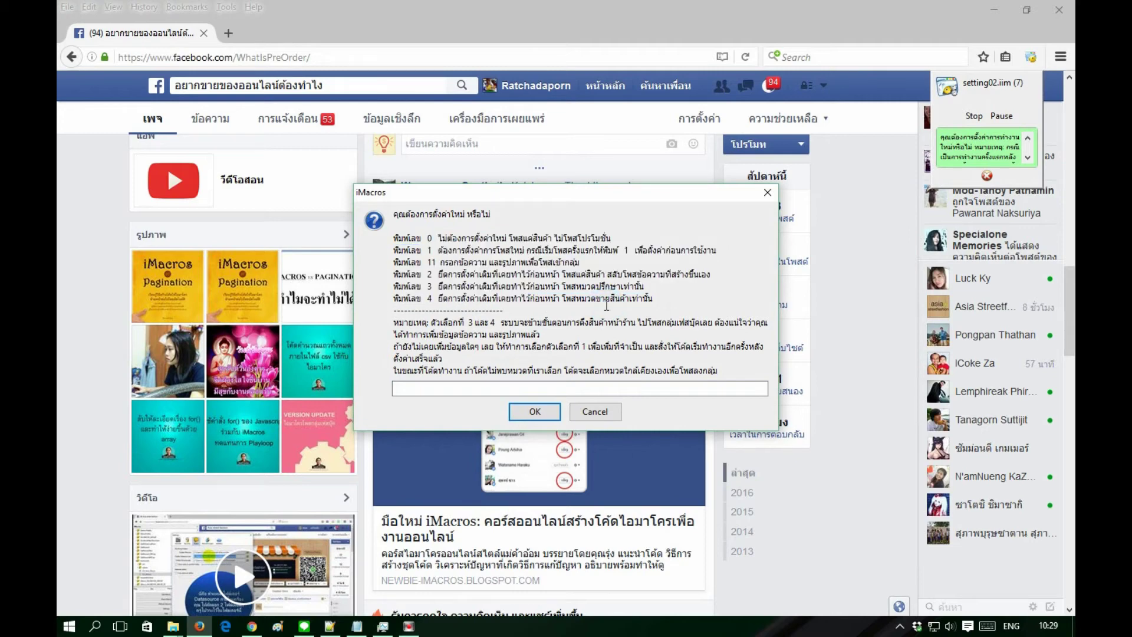
{"action": "left_click_drag", "start_coordinate": [681, 297], "coordinate": [396, 232]}
{"action": "left_click_drag", "start_coordinate": [399, 322], "coordinate": [488, 347]}
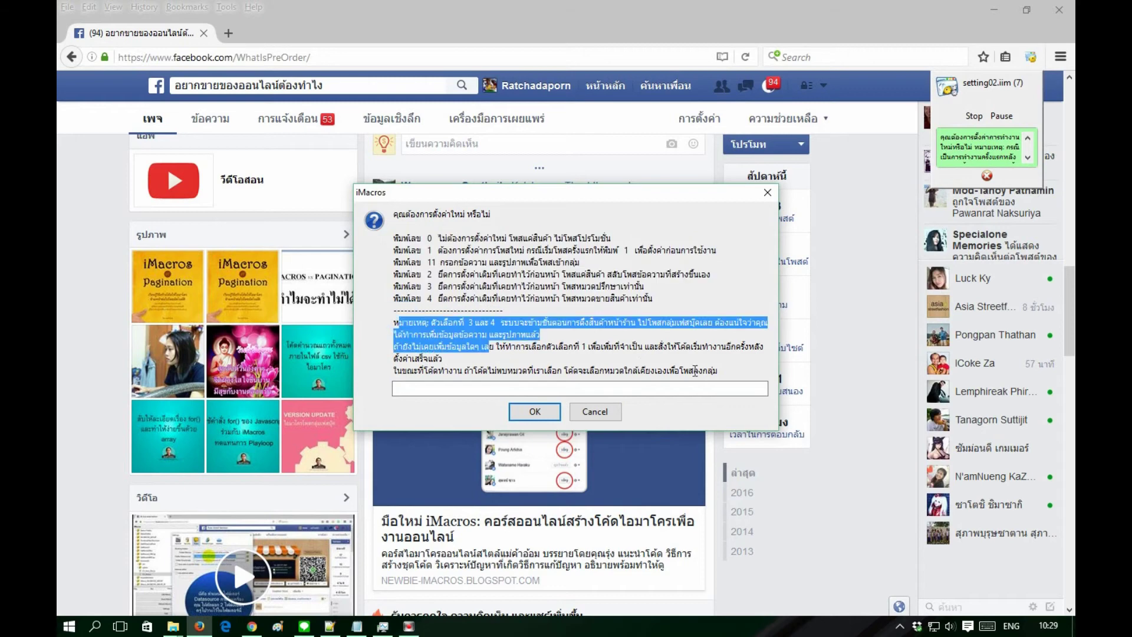
{"action": "left_click_drag", "start_coordinate": [722, 373], "coordinate": [394, 322]}
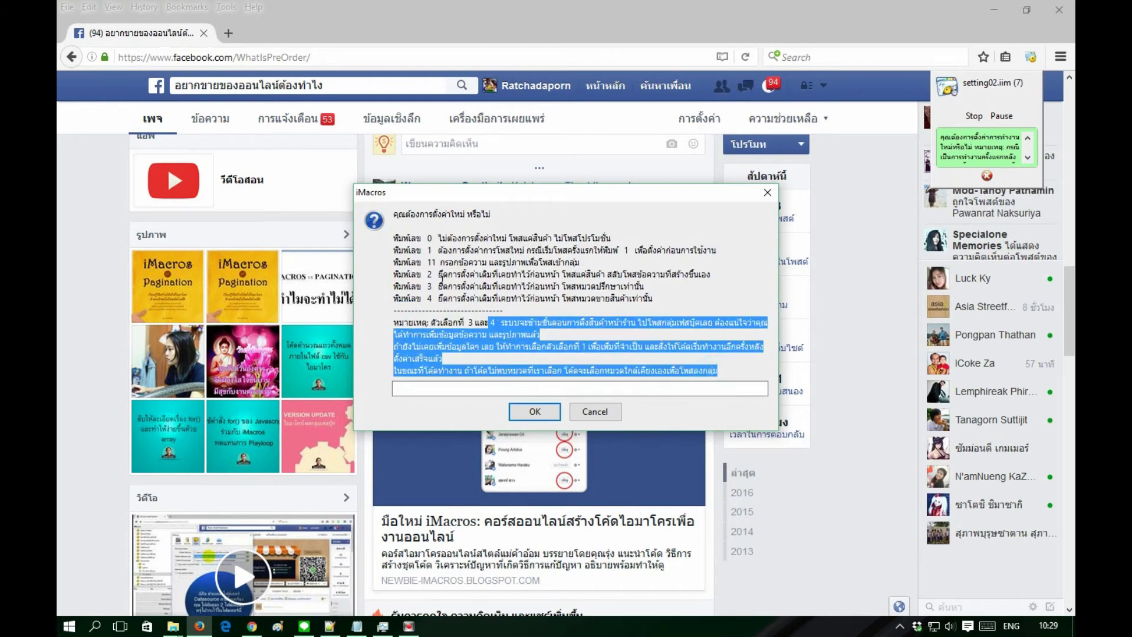
{"action": "left_click", "coordinate": [432, 234]}
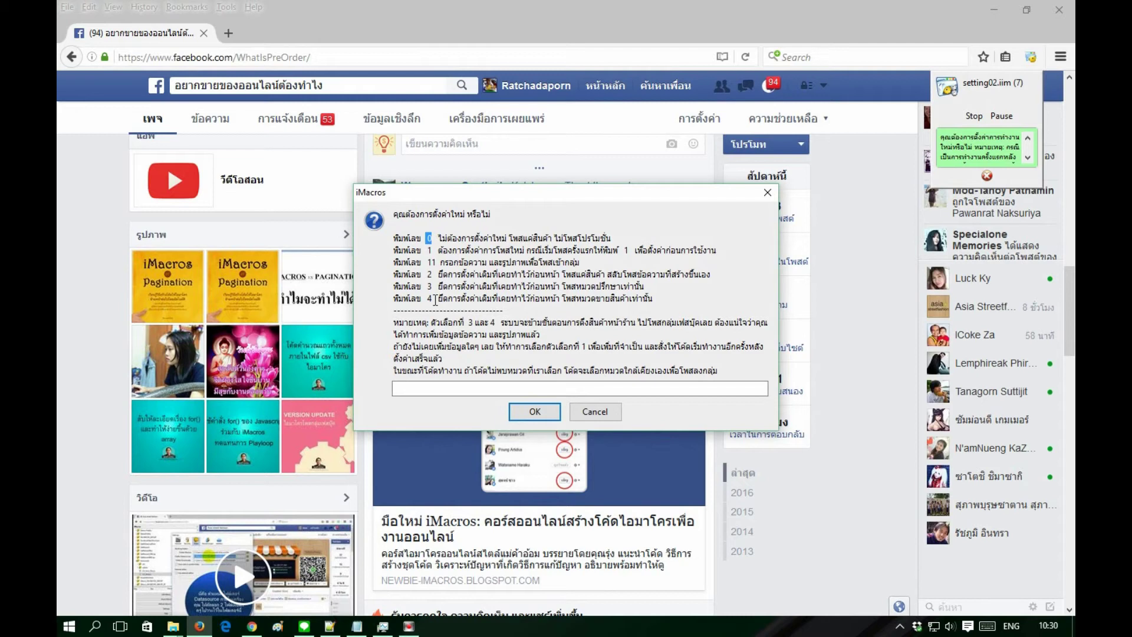
{"action": "left_click", "coordinate": [1002, 116]}
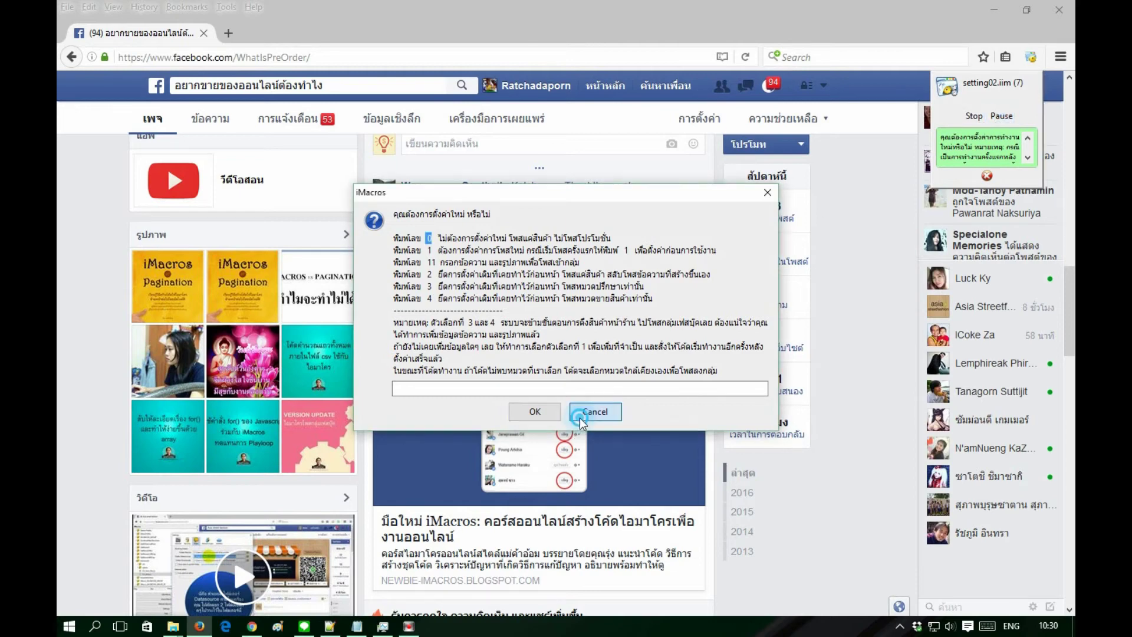
{"action": "left_click", "coordinate": [590, 411]}
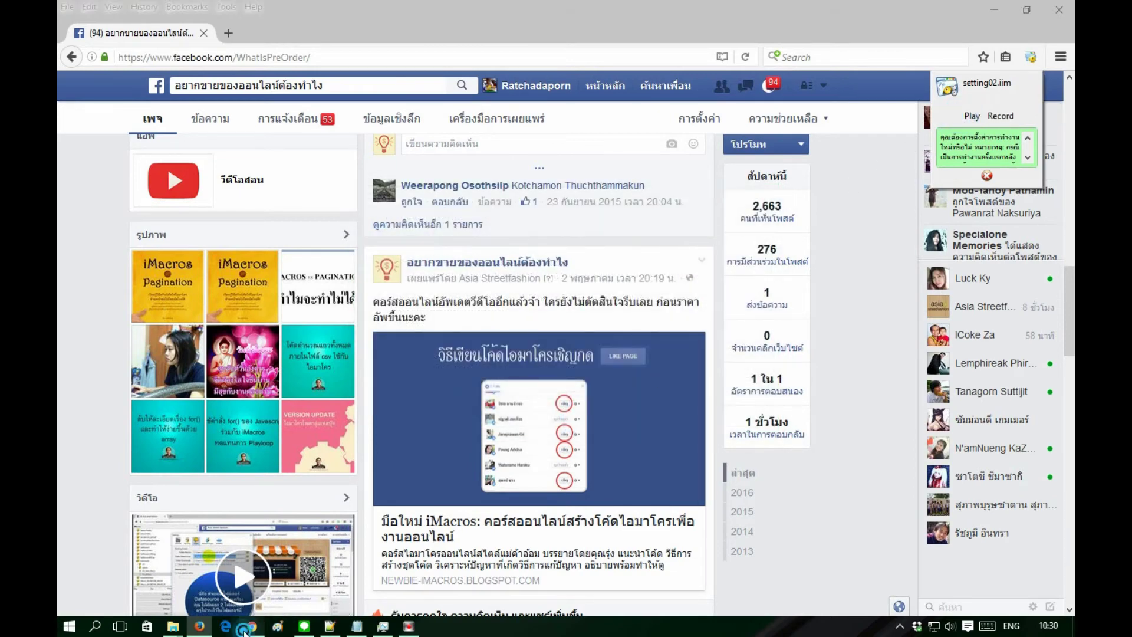
{"action": "left_click", "coordinate": [252, 626]}
{"action": "left_click", "coordinate": [651, 9]}
{"action": "left_click", "coordinate": [648, 30]}
{"action": "type", "text": "a"}
{"action": "key", "text": "Return"}
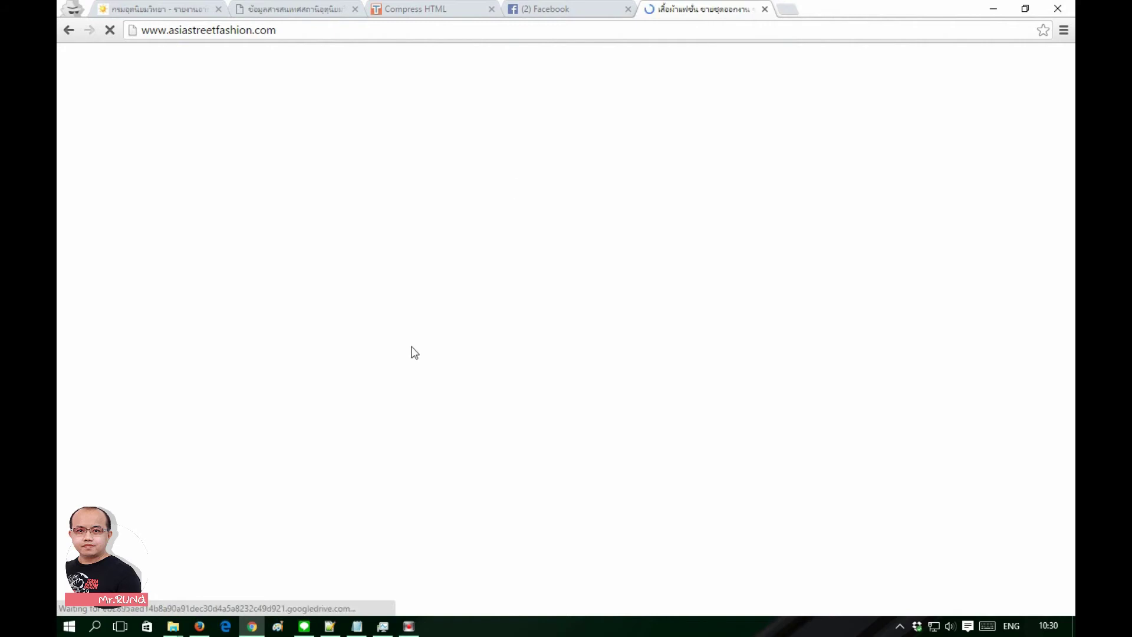
- Look through the products in the ready-to-ship ชุดเดรส ชุดเดรสออกงาน category and return to Firefox
{"action": "scroll", "coordinate": [374, 366], "scroll_direction": "down", "scroll_amount": 10}
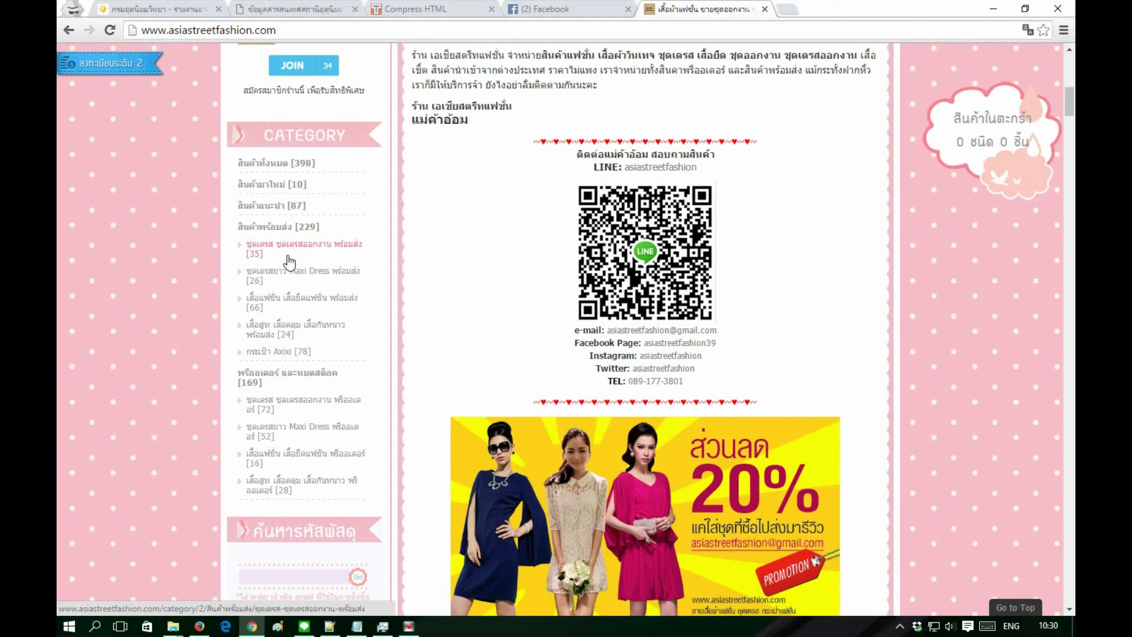
{"action": "left_click", "coordinate": [268, 245]}
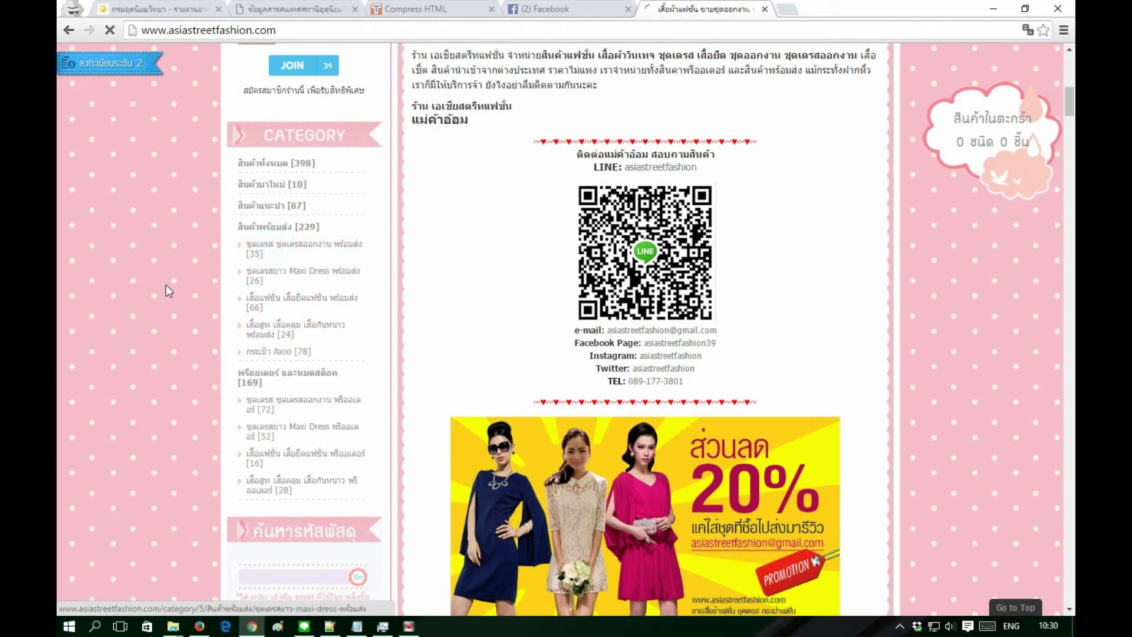
{"action": "scroll", "coordinate": [593, 369], "scroll_direction": "down", "scroll_amount": 9}
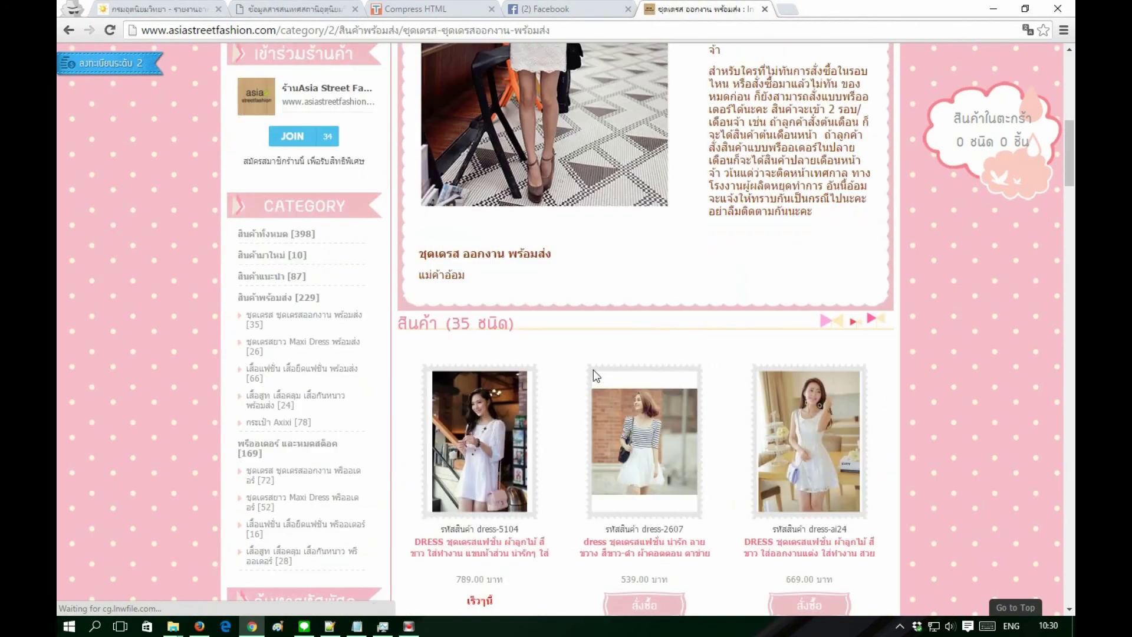
{"action": "scroll", "coordinate": [595, 375], "scroll_direction": "down", "scroll_amount": 3}
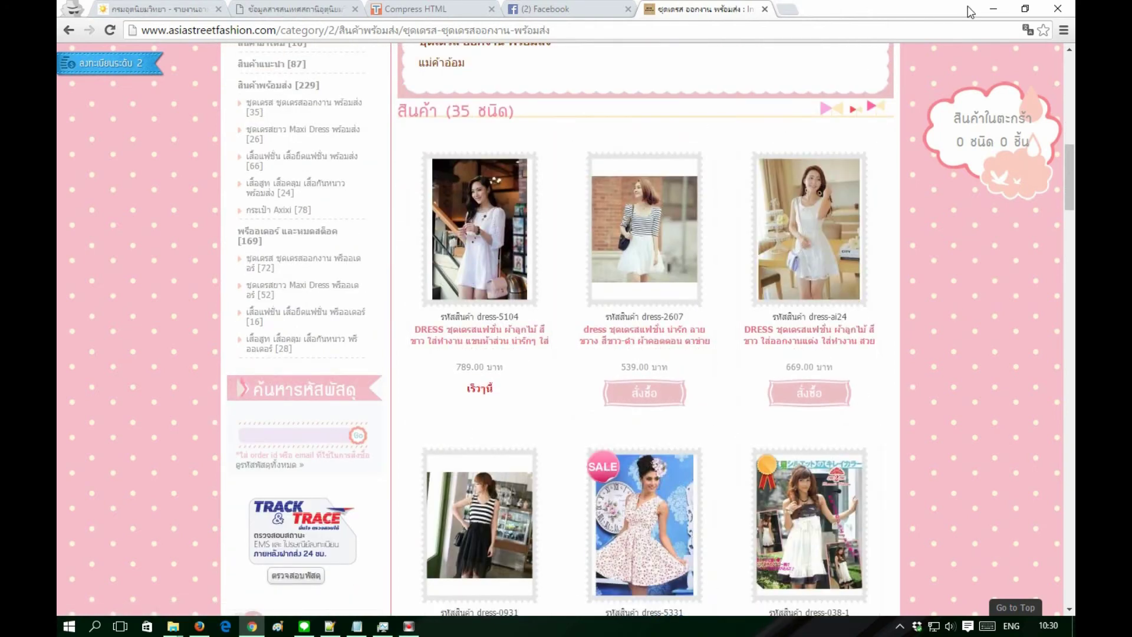
{"action": "left_click", "coordinate": [988, 10]}
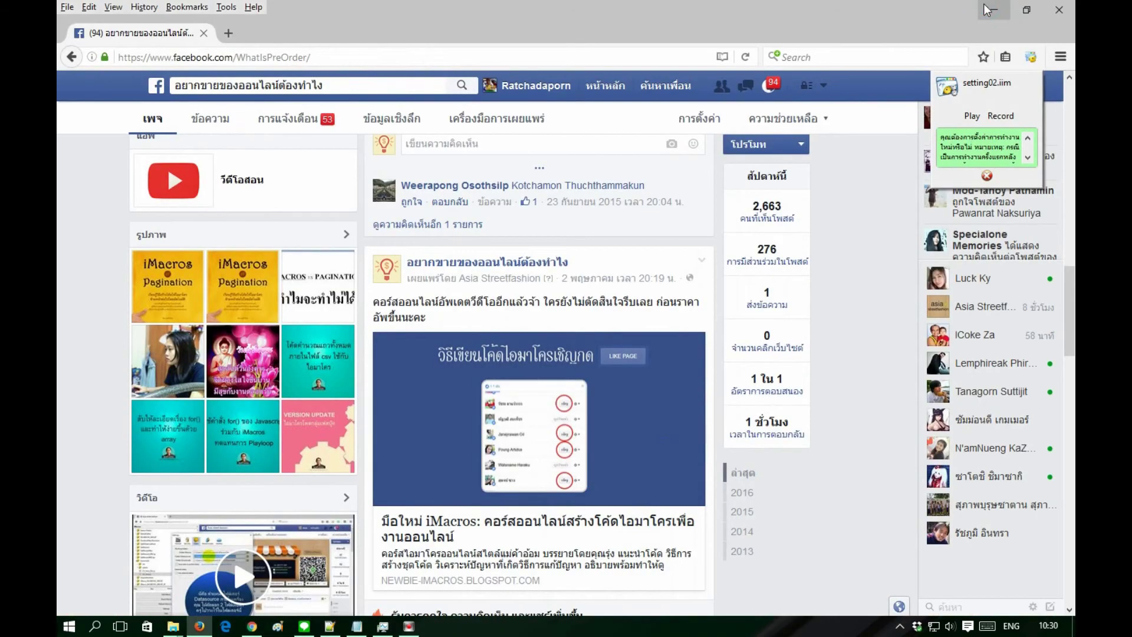
- Show the iMacros sidebar, run the ShareLink_from_Page.js script and stop it
{"action": "left_click", "coordinate": [1031, 64]}
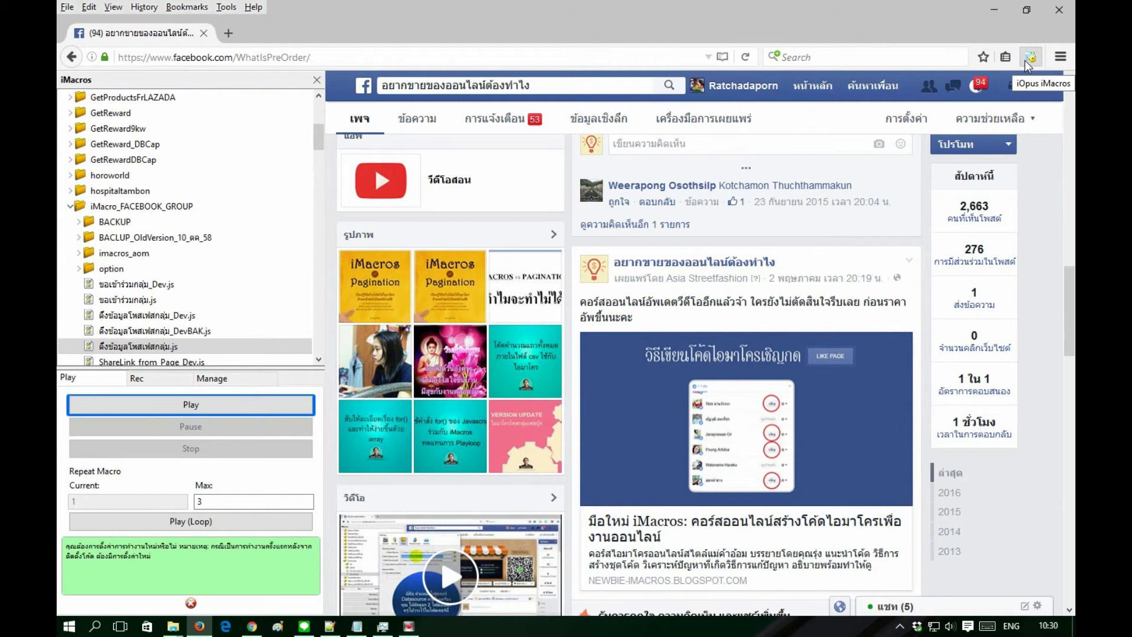
{"action": "scroll", "coordinate": [254, 245], "scroll_direction": "down", "scroll_amount": 2}
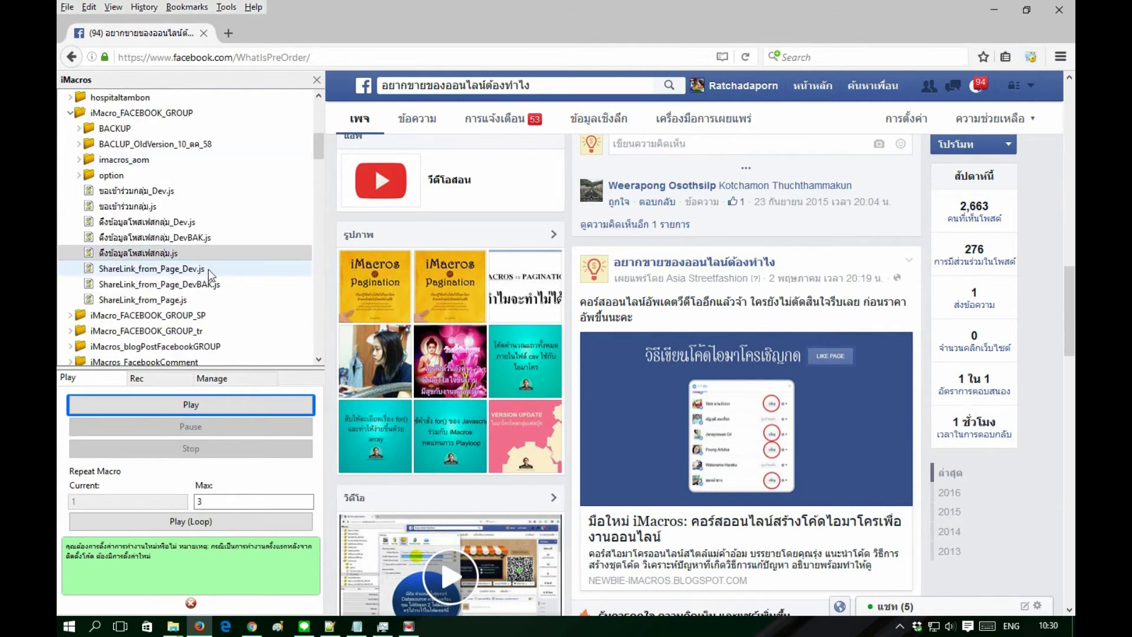
{"action": "left_click", "coordinate": [185, 301]}
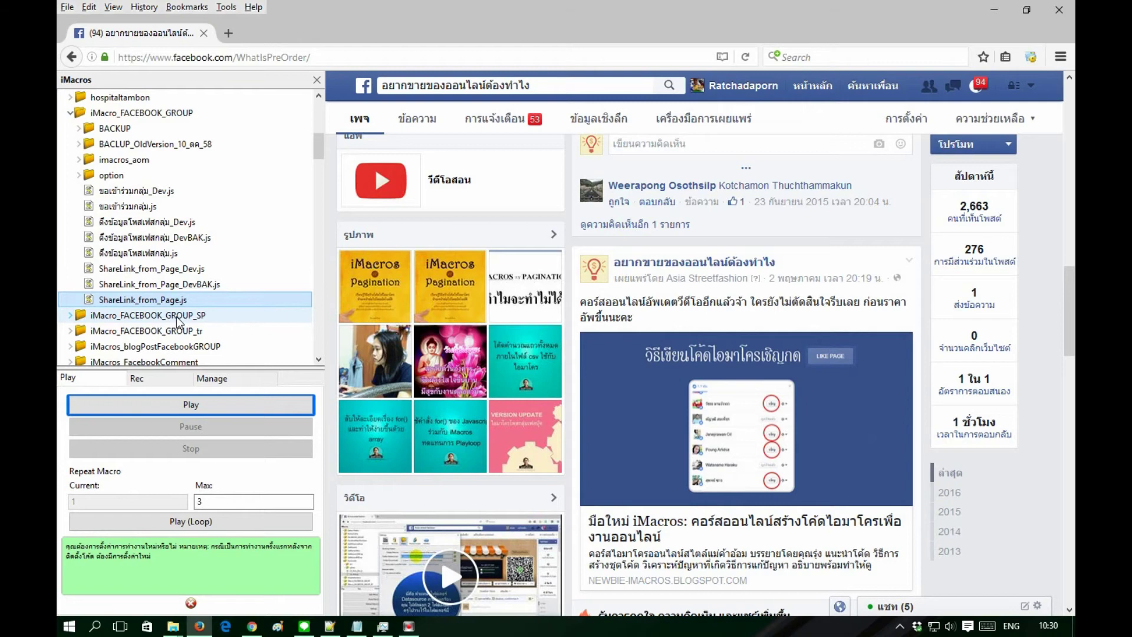
{"action": "left_click", "coordinate": [201, 407]}
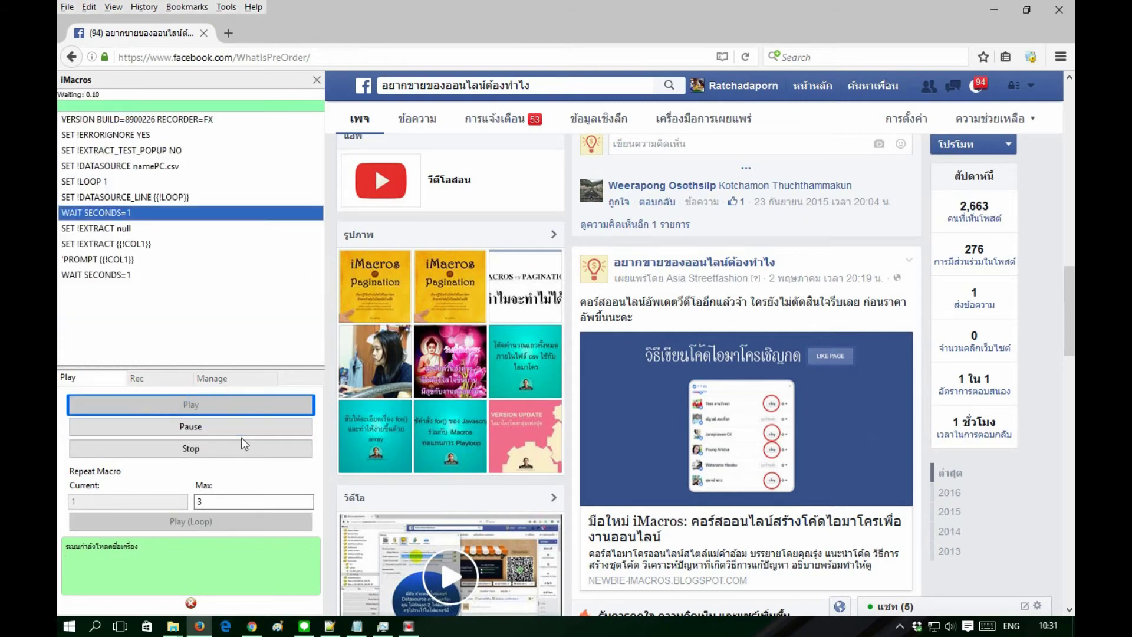
{"action": "left_click", "coordinate": [243, 446]}
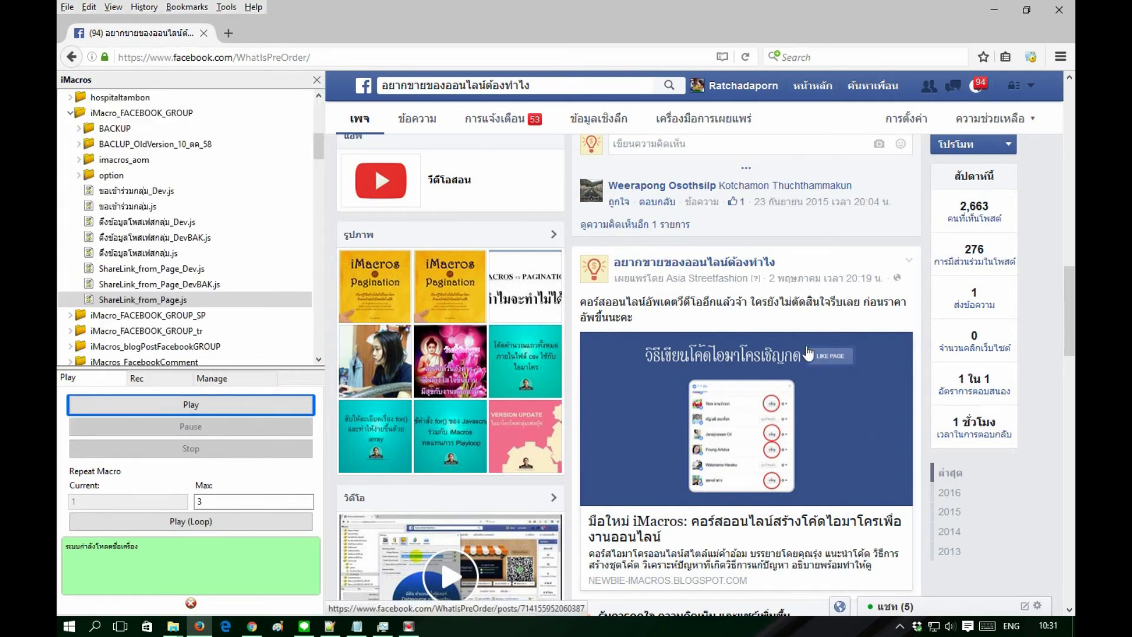
- Copy the link of the Facebook page's online course update post dated 2 พฤษภาคม at 20:19
{"action": "scroll", "coordinate": [809, 352], "scroll_direction": "down", "scroll_amount": 15}
{"action": "scroll", "coordinate": [807, 349], "scroll_direction": "up", "scroll_amount": 3}
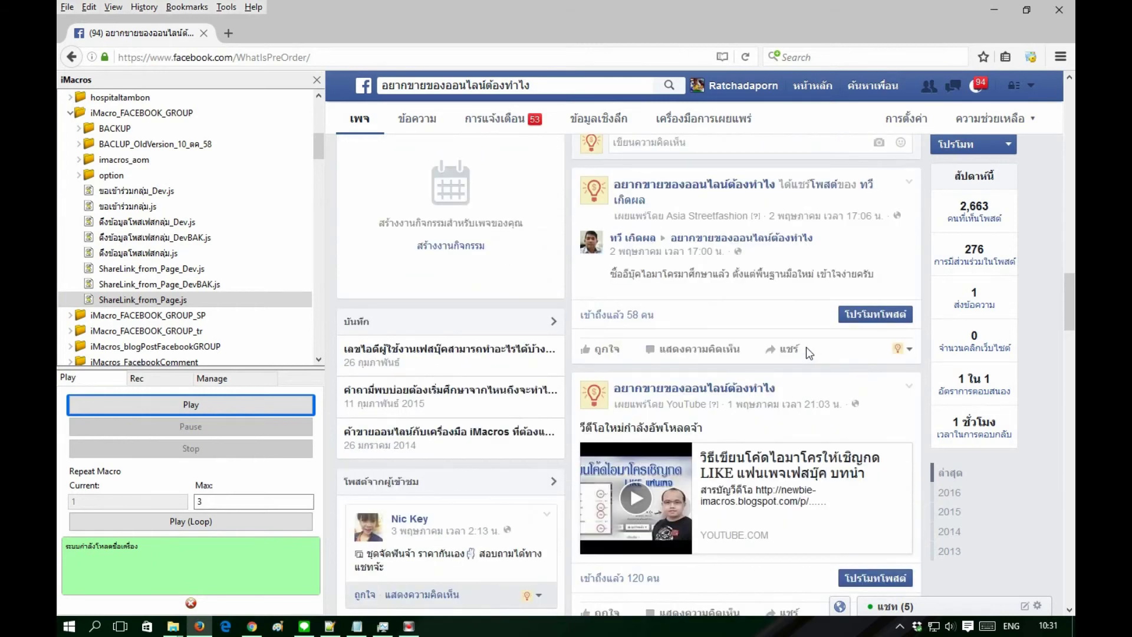
{"action": "scroll", "coordinate": [806, 347], "scroll_direction": "up", "scroll_amount": 5}
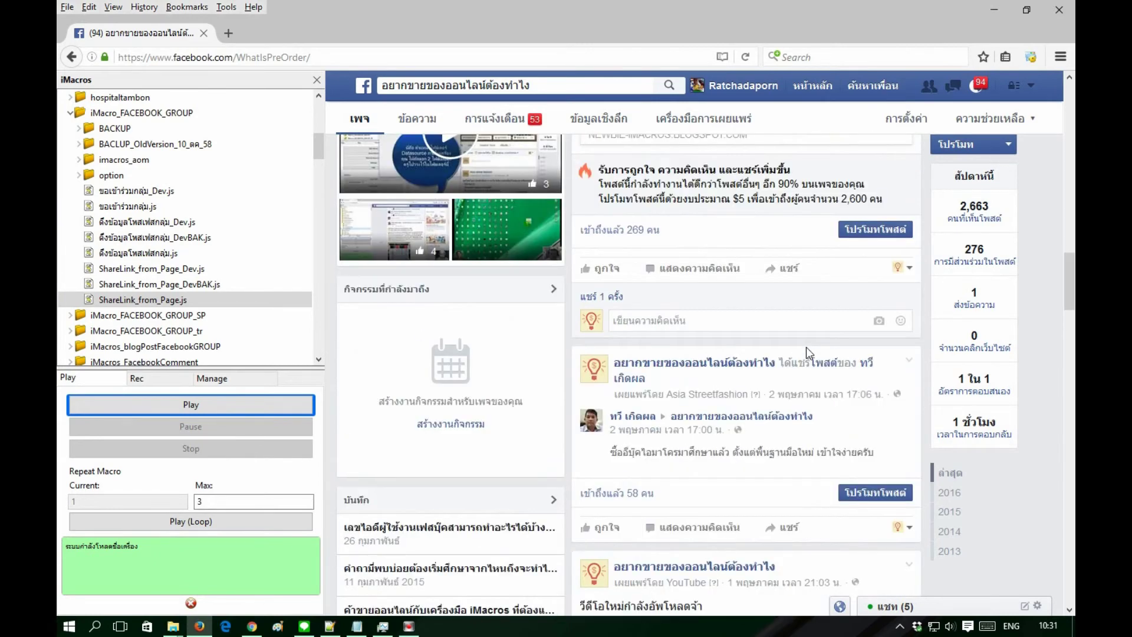
{"action": "scroll", "coordinate": [806, 347], "scroll_direction": "up", "scroll_amount": 5}
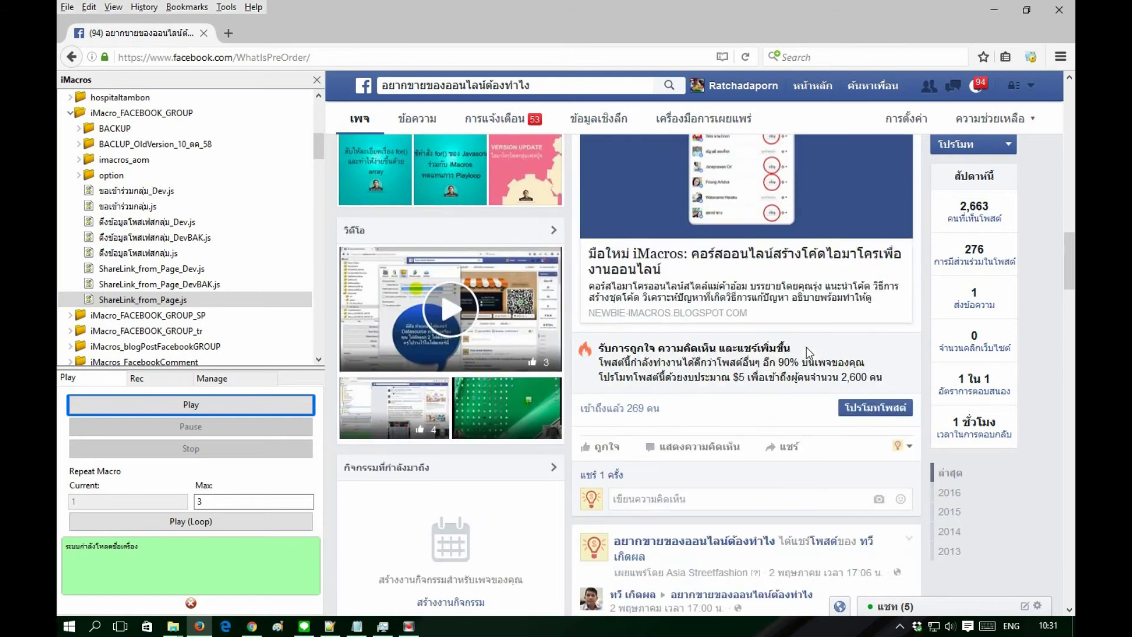
{"action": "scroll", "coordinate": [806, 347], "scroll_direction": "up", "scroll_amount": 5}
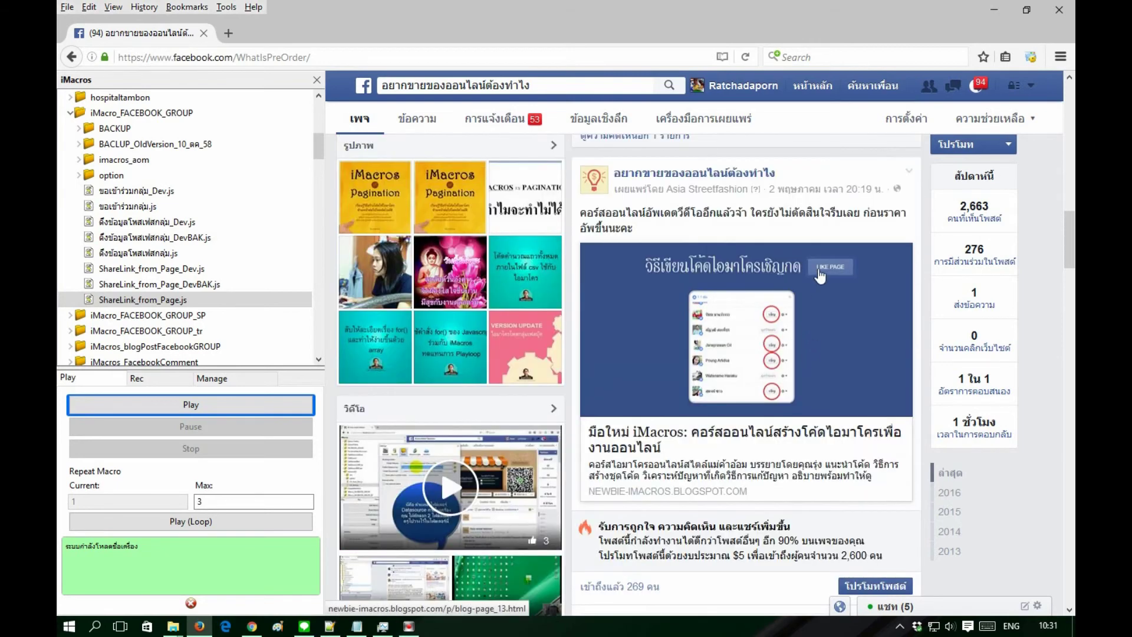
{"action": "right_click", "coordinate": [812, 193]}
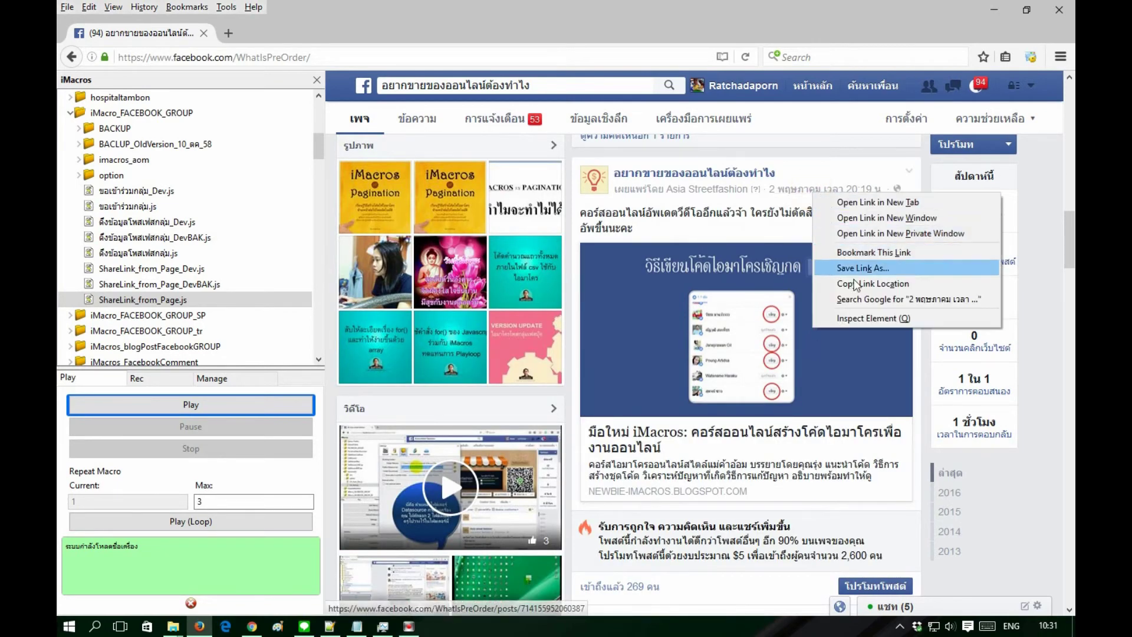
{"action": "left_click", "coordinate": [873, 284]}
- Replace the group URL between the quotation marks in the Notepad note with the copied post link and return to Firefox
{"action": "left_click", "coordinate": [358, 627]}
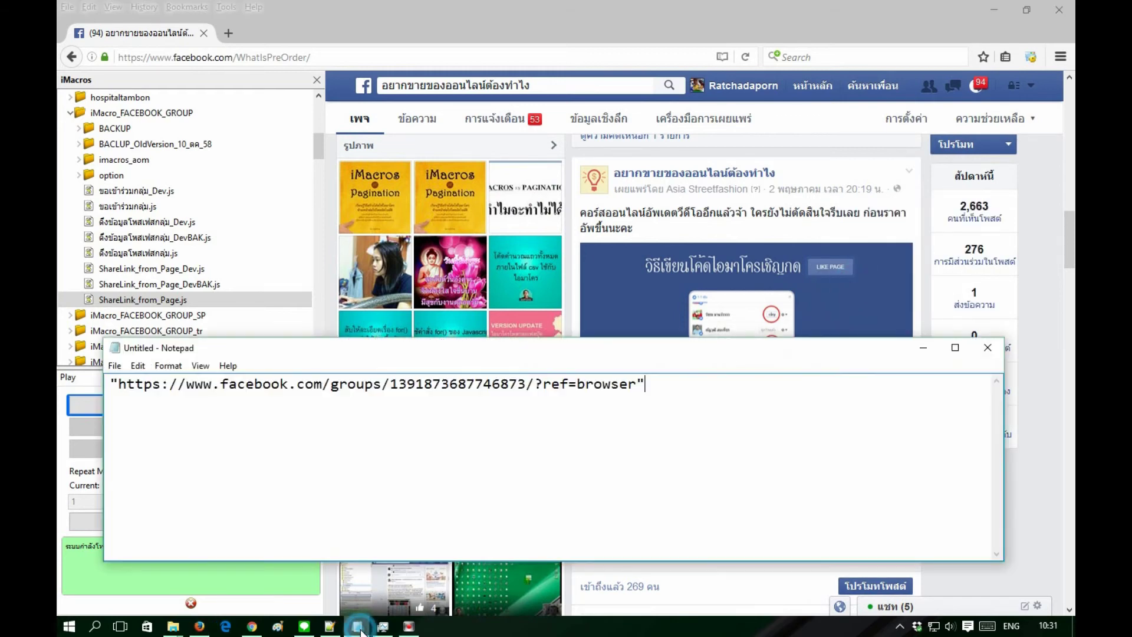
{"action": "key", "text": "ctrl+a"}
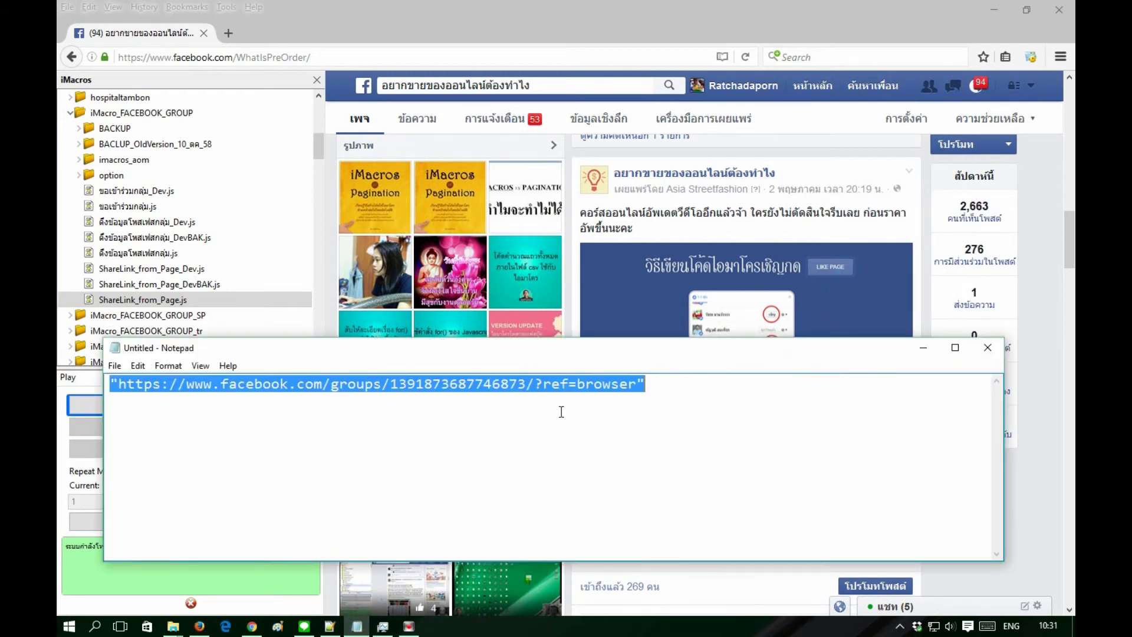
{"action": "left_click", "coordinate": [144, 399]}
{"action": "left_click", "coordinate": [122, 386]}
{"action": "left_click_drag", "start_coordinate": [469, 385], "coordinate": [640, 385]}
{"action": "key", "text": "Delete"}
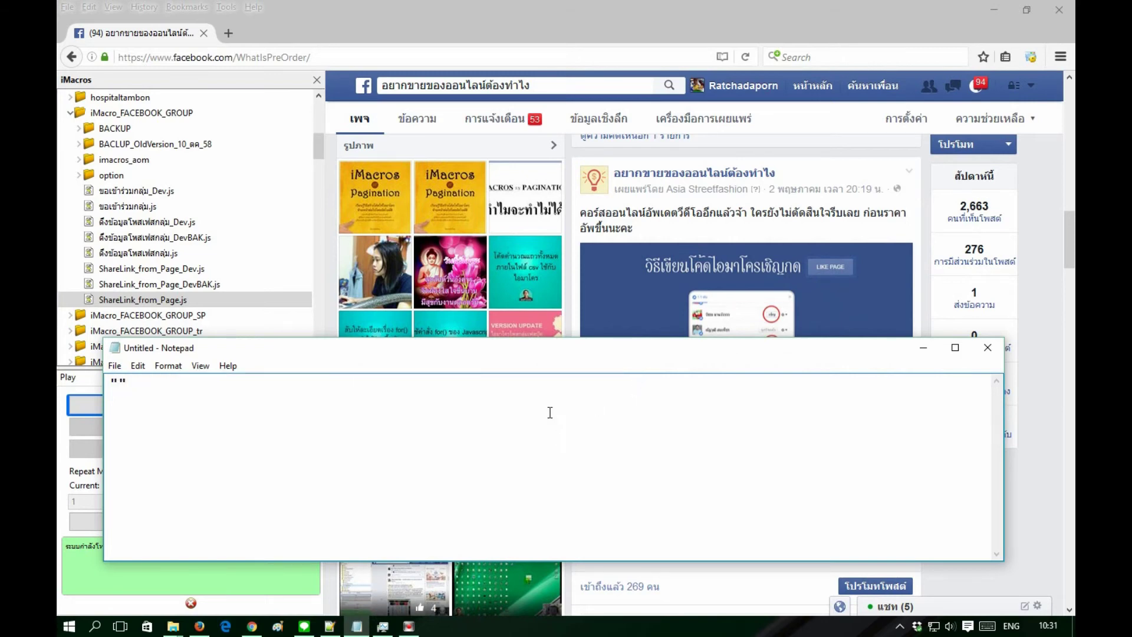
{"action": "key", "text": "ctrl+v"}
{"action": "left_click", "coordinate": [651, 13]}
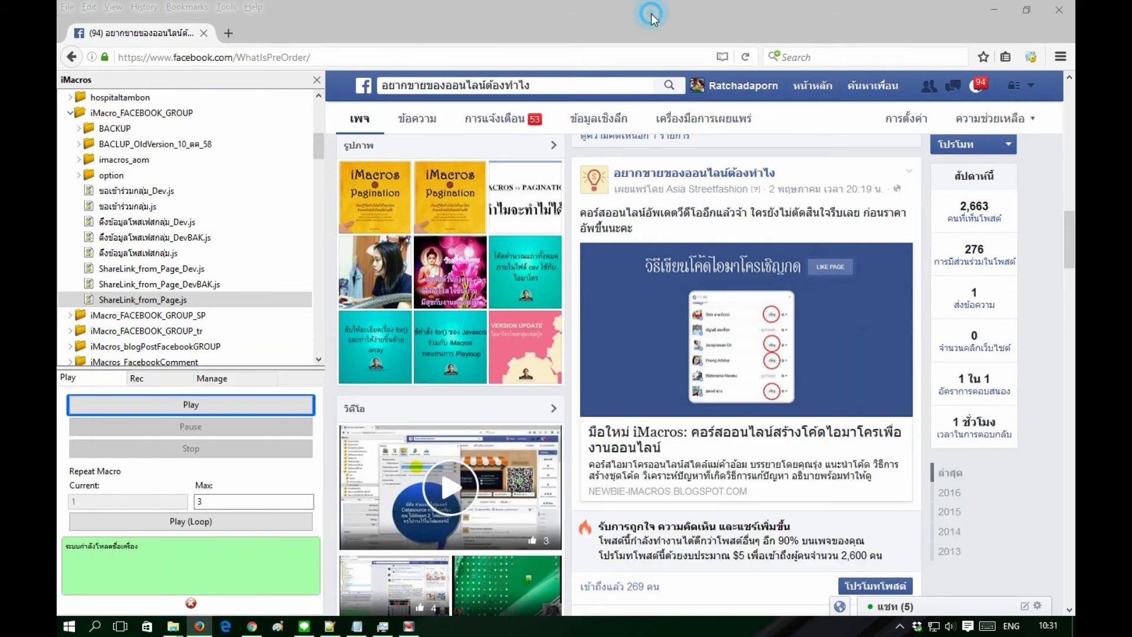
- Look through the Facebook page's older posts for a second post to share, back to the 3 มีนาคม iMacros installation video
{"action": "scroll", "coordinate": [815, 286], "scroll_direction": "down", "scroll_amount": 10}
{"action": "scroll", "coordinate": [815, 286], "scroll_direction": "down", "scroll_amount": 8}
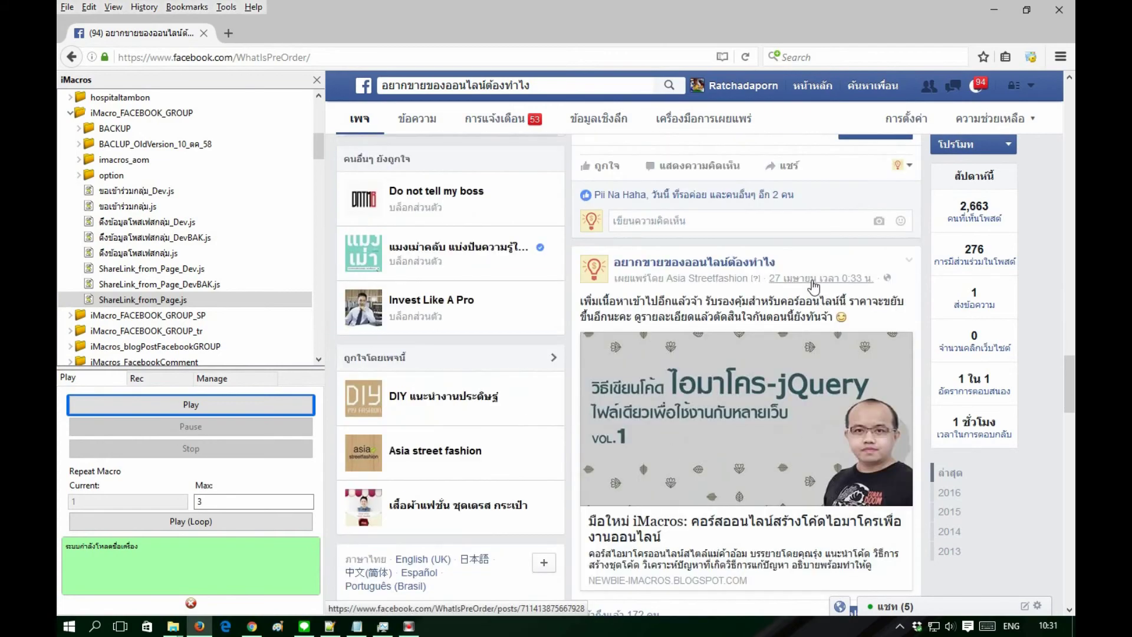
{"action": "scroll", "coordinate": [815, 286], "scroll_direction": "down", "scroll_amount": 8}
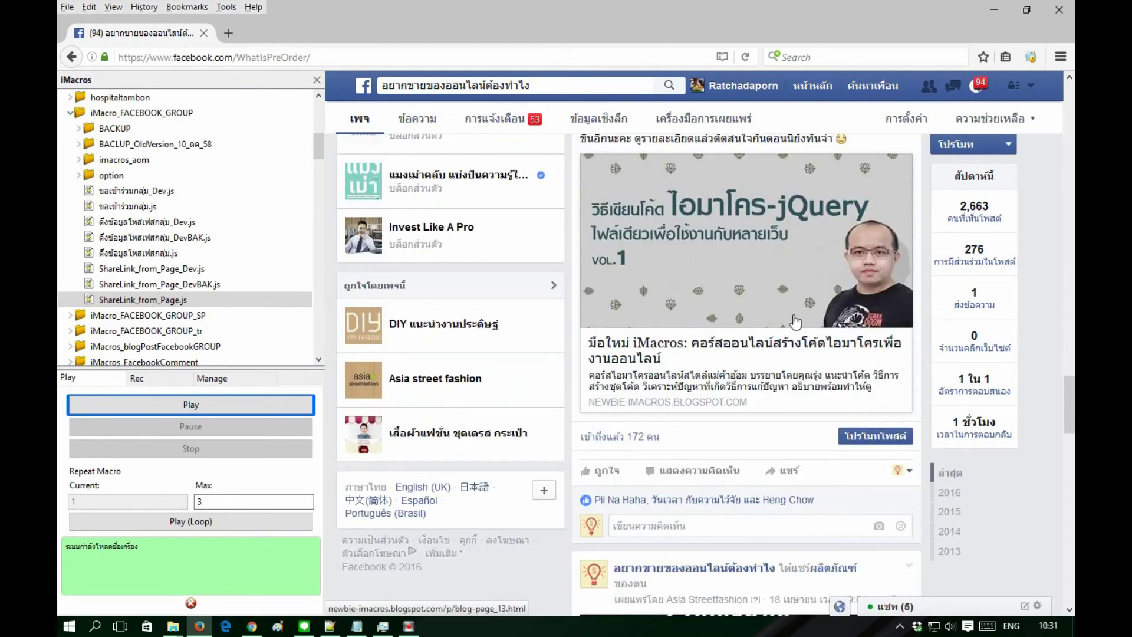
{"action": "scroll", "coordinate": [795, 322], "scroll_direction": "down", "scroll_amount": 10}
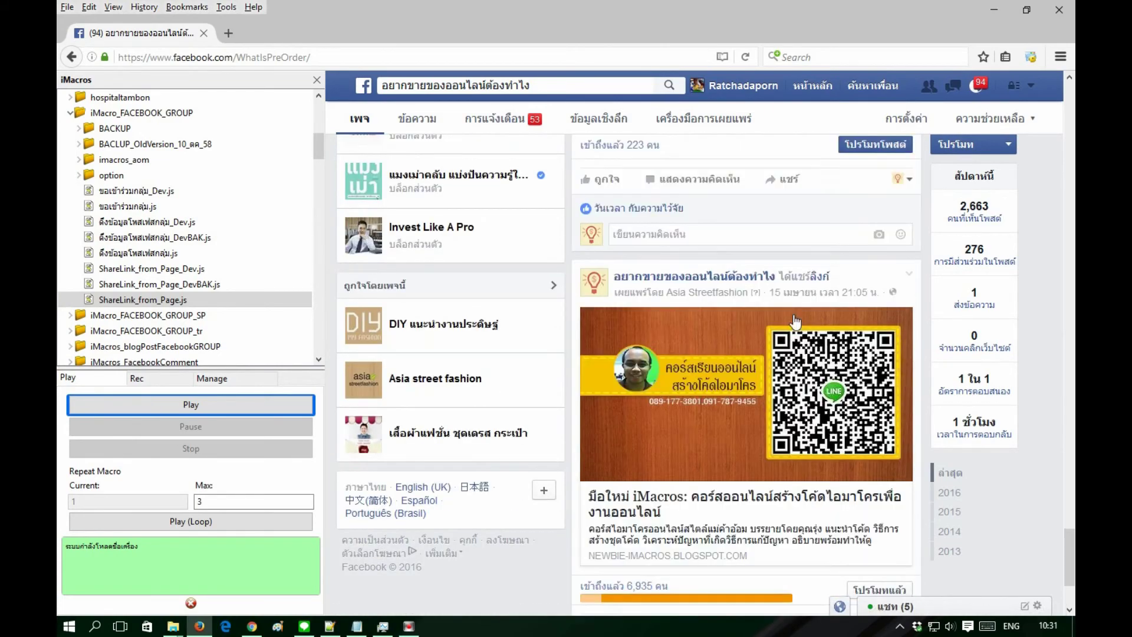
{"action": "scroll", "coordinate": [796, 322], "scroll_direction": "down", "scroll_amount": 5}
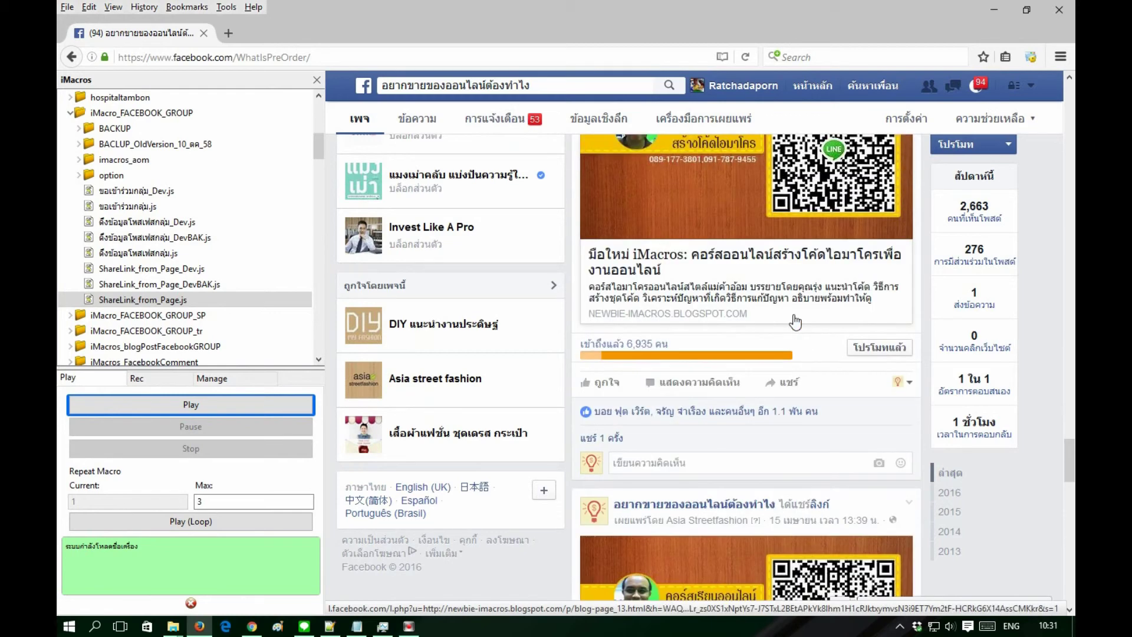
{"action": "scroll", "coordinate": [796, 322], "scroll_direction": "down", "scroll_amount": 5}
{"action": "scroll", "coordinate": [796, 322], "scroll_direction": "down", "scroll_amount": 5}
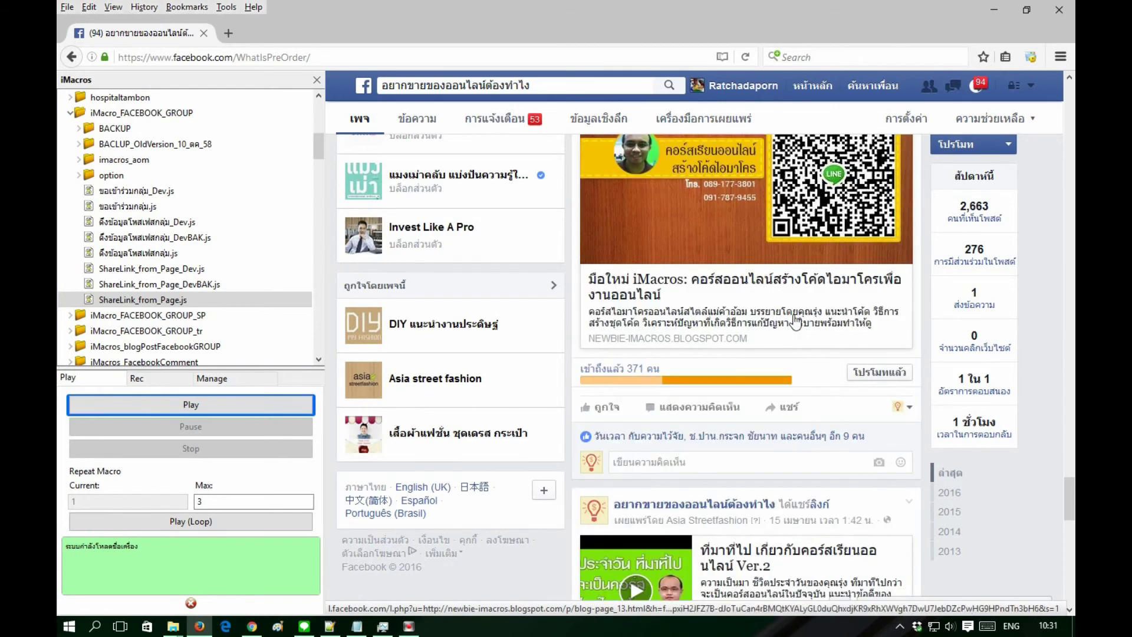
{"action": "scroll", "coordinate": [795, 321], "scroll_direction": "down", "scroll_amount": 5}
{"action": "scroll", "coordinate": [796, 321], "scroll_direction": "up", "scroll_amount": 8}
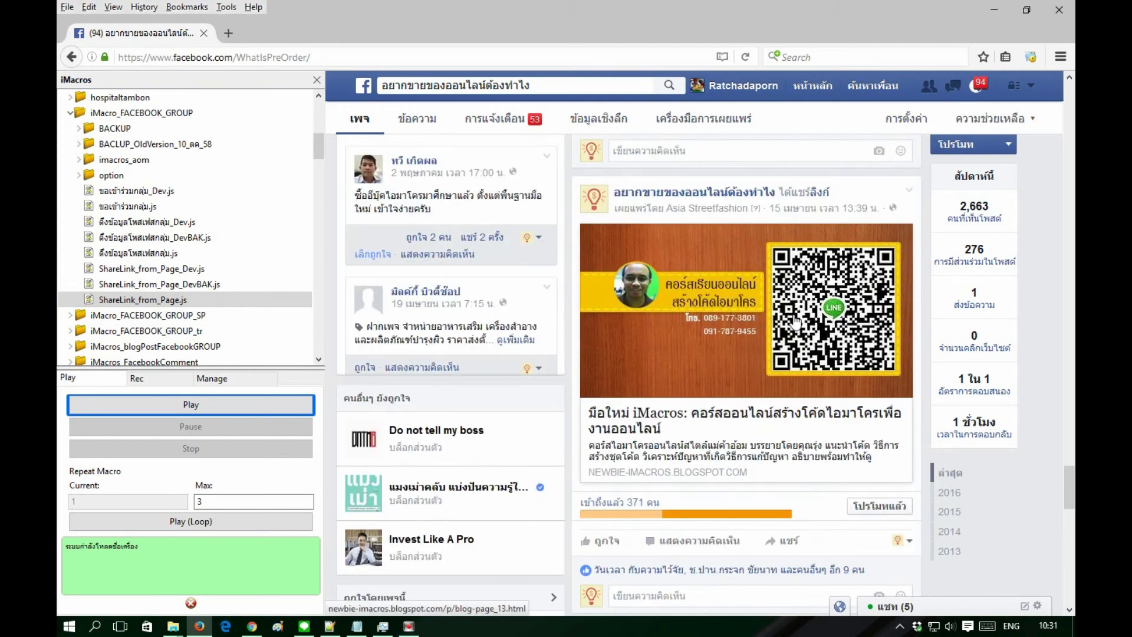
{"action": "scroll", "coordinate": [737, 330], "scroll_direction": "down", "scroll_amount": 15}
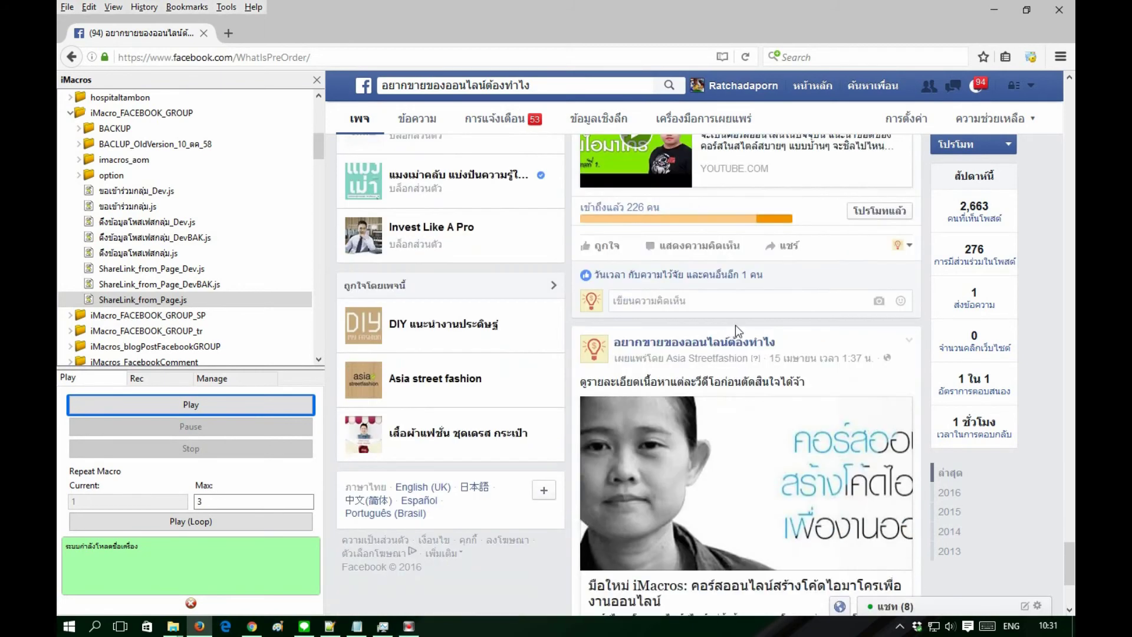
{"action": "scroll", "coordinate": [735, 324], "scroll_direction": "down", "scroll_amount": 5}
{"action": "scroll", "coordinate": [736, 328], "scroll_direction": "down", "scroll_amount": 10}
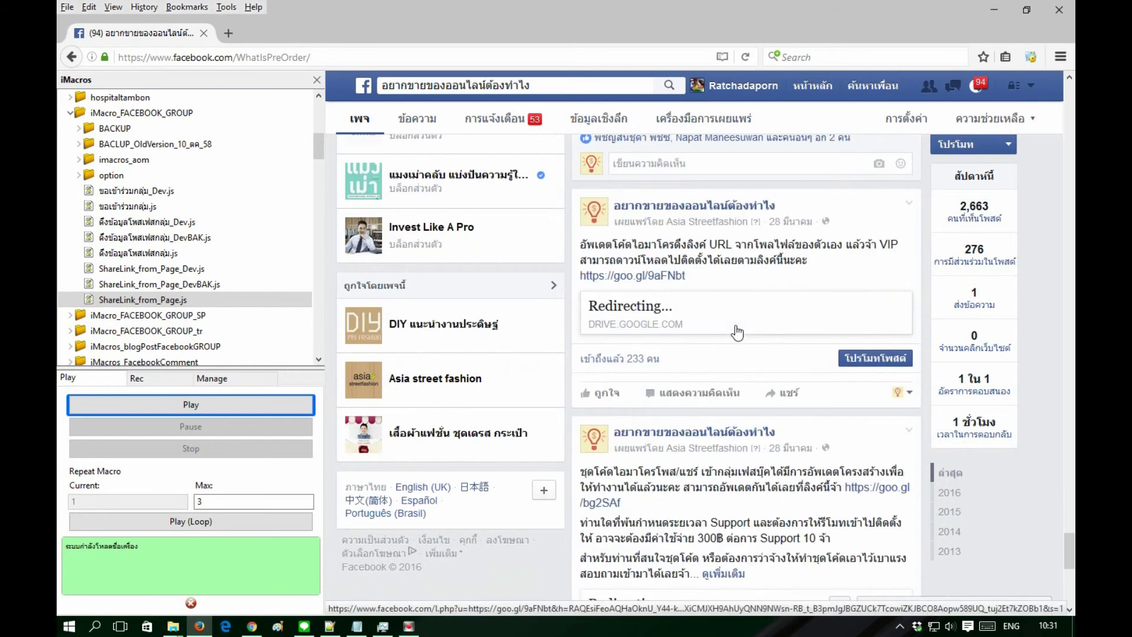
{"action": "scroll", "coordinate": [736, 332], "scroll_direction": "down", "scroll_amount": 5}
{"action": "scroll", "coordinate": [735, 324], "scroll_direction": "down", "scroll_amount": 8}
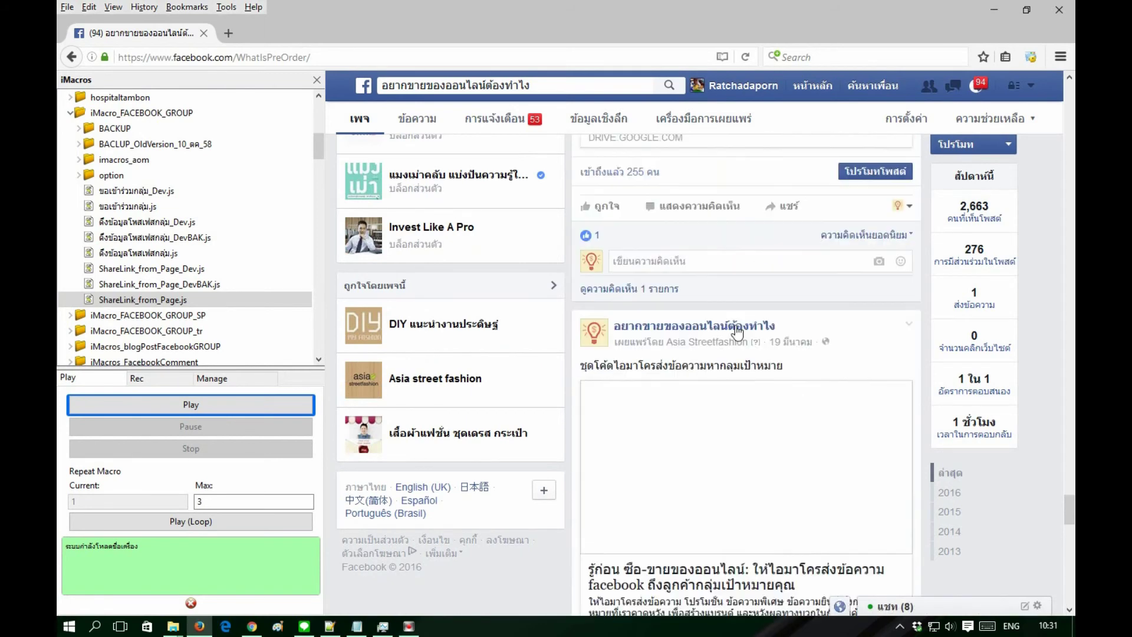
{"action": "scroll", "coordinate": [737, 328], "scroll_direction": "down", "scroll_amount": 5}
{"action": "scroll", "coordinate": [737, 331], "scroll_direction": "down", "scroll_amount": 10}
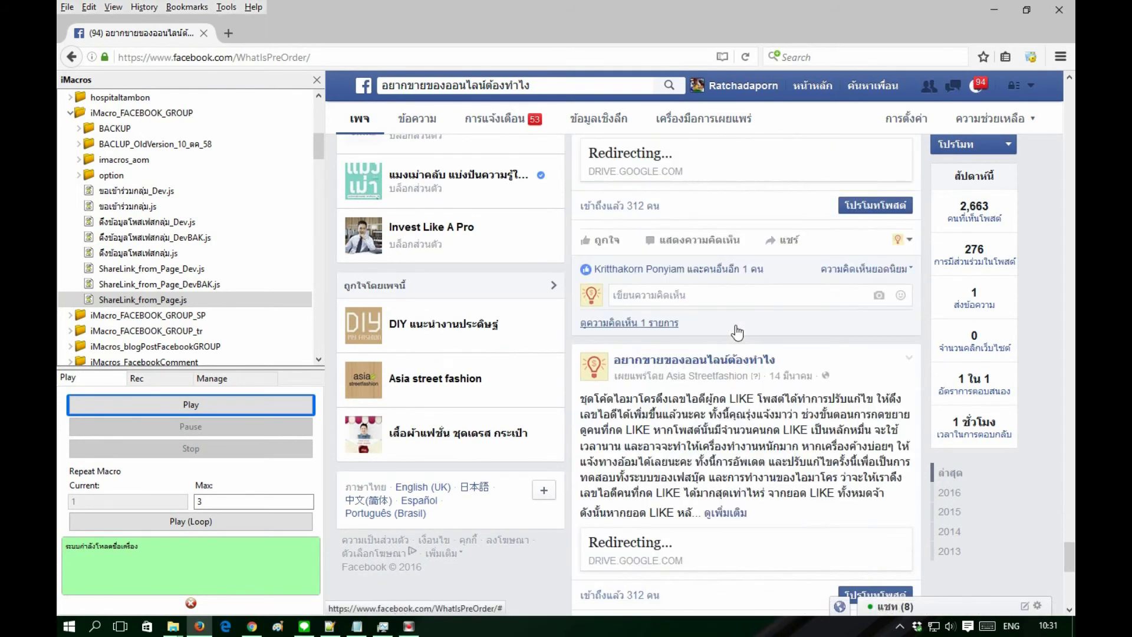
{"action": "scroll", "coordinate": [737, 330], "scroll_direction": "down", "scroll_amount": 7}
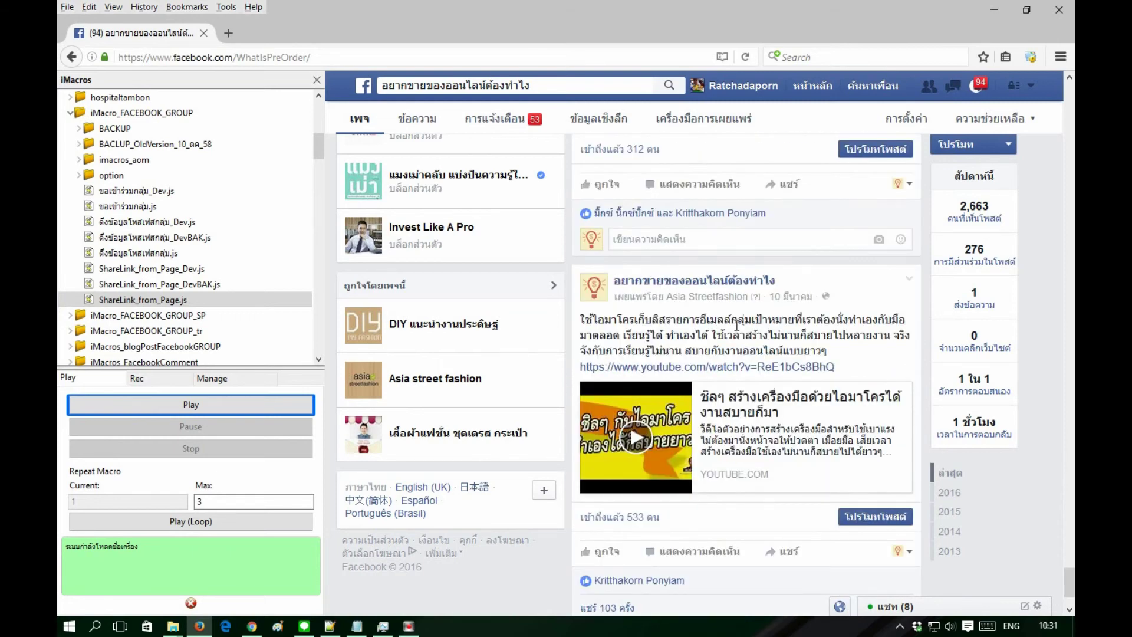
{"action": "scroll", "coordinate": [736, 326], "scroll_direction": "down", "scroll_amount": 10}
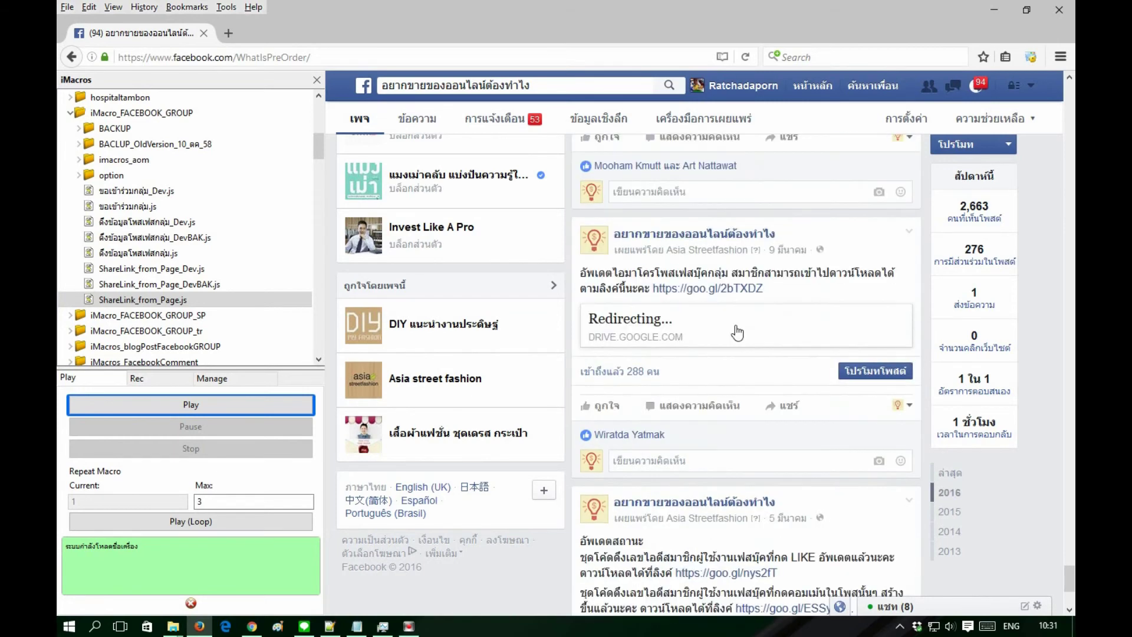
{"action": "scroll", "coordinate": [737, 332], "scroll_direction": "down", "scroll_amount": 10}
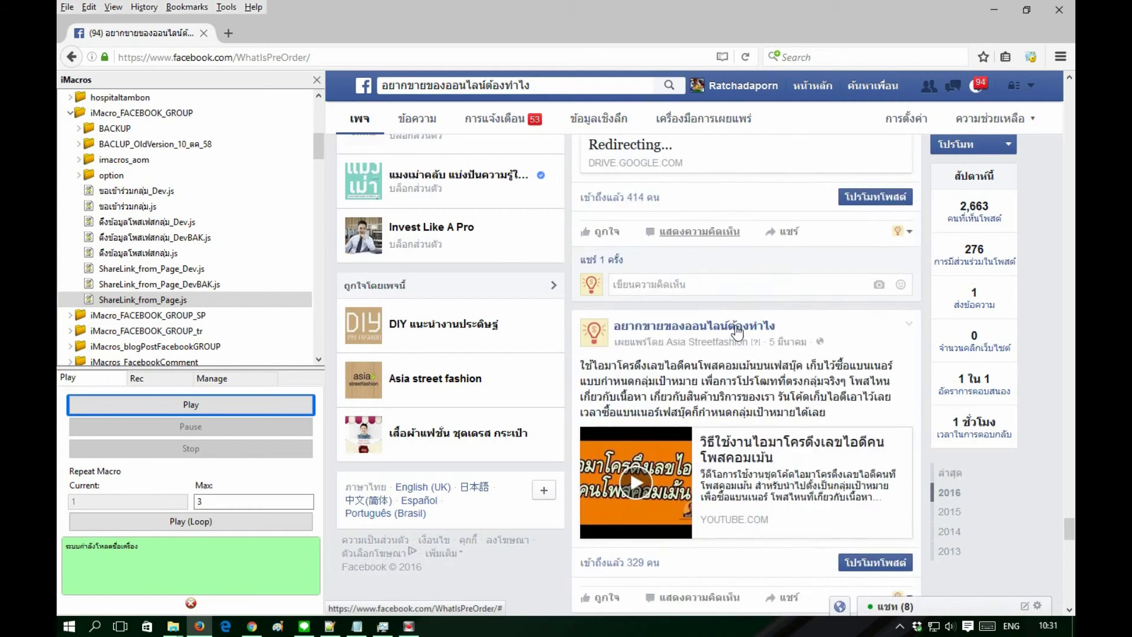
{"action": "scroll", "coordinate": [735, 324], "scroll_direction": "down", "scroll_amount": 5}
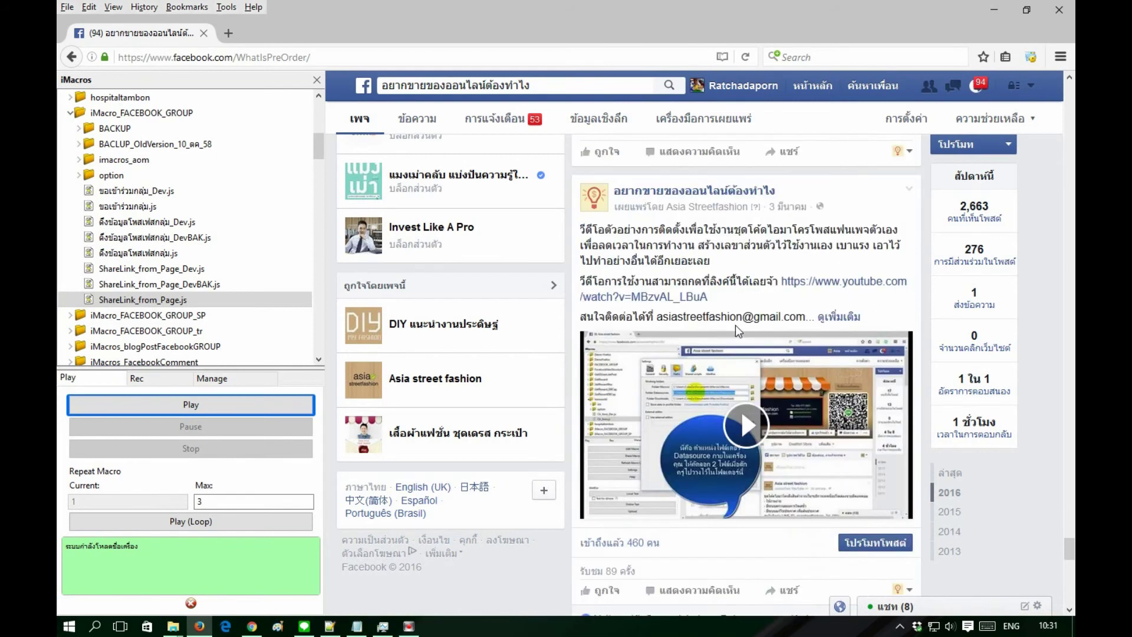
{"action": "scroll", "coordinate": [735, 324], "scroll_direction": "down", "scroll_amount": 5}
{"action": "scroll", "coordinate": [736, 331], "scroll_direction": "up", "scroll_amount": 3}
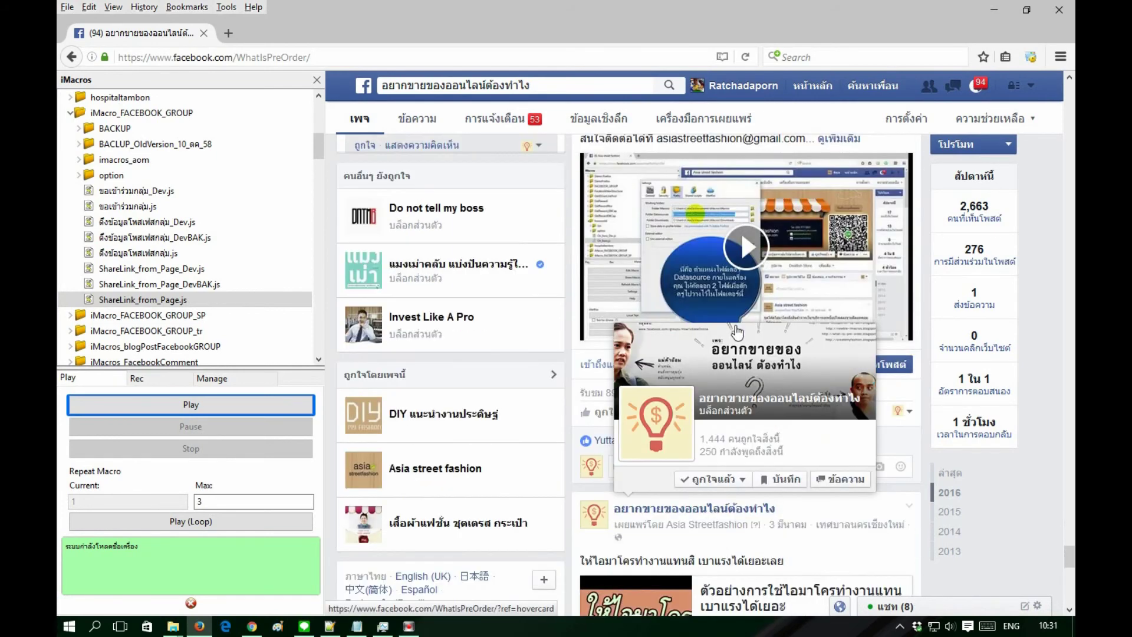
{"action": "scroll", "coordinate": [887, 297], "scroll_direction": "up", "scroll_amount": 3}
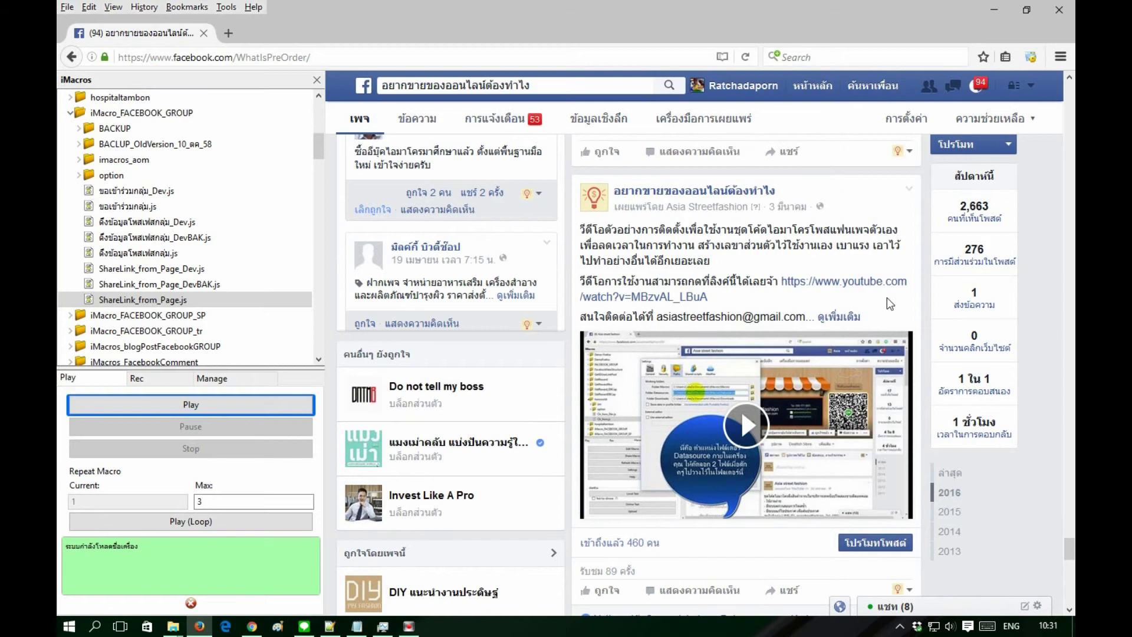
- Copy the 3 มีนาคม video post's link, add it in quotation marks on a second line of the Notepad note, and return to Firefox
{"action": "right_click", "coordinate": [791, 206]}
{"action": "left_click", "coordinate": [846, 297]}
{"action": "left_click", "coordinate": [357, 626]}
{"action": "key", "text": "Return"}
{"action": "type", "text": "\"\""}
{"action": "key", "text": "ctrl+v"}
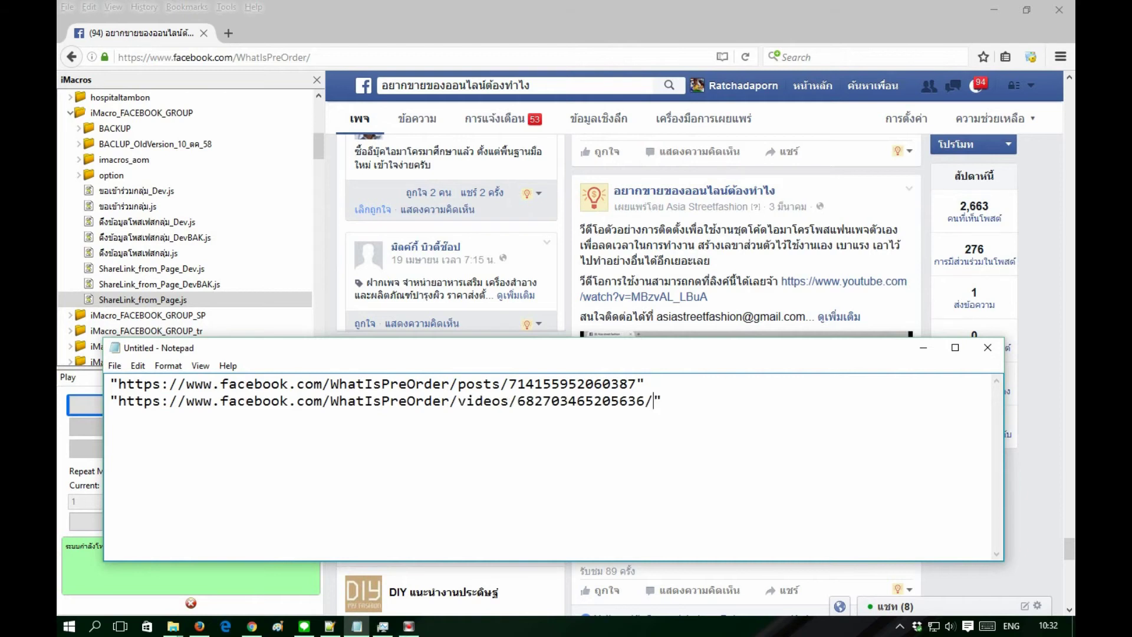
{"action": "left_click_drag", "start_coordinate": [686, 399], "coordinate": [88, 380]}
{"action": "left_click", "coordinate": [488, 6]}
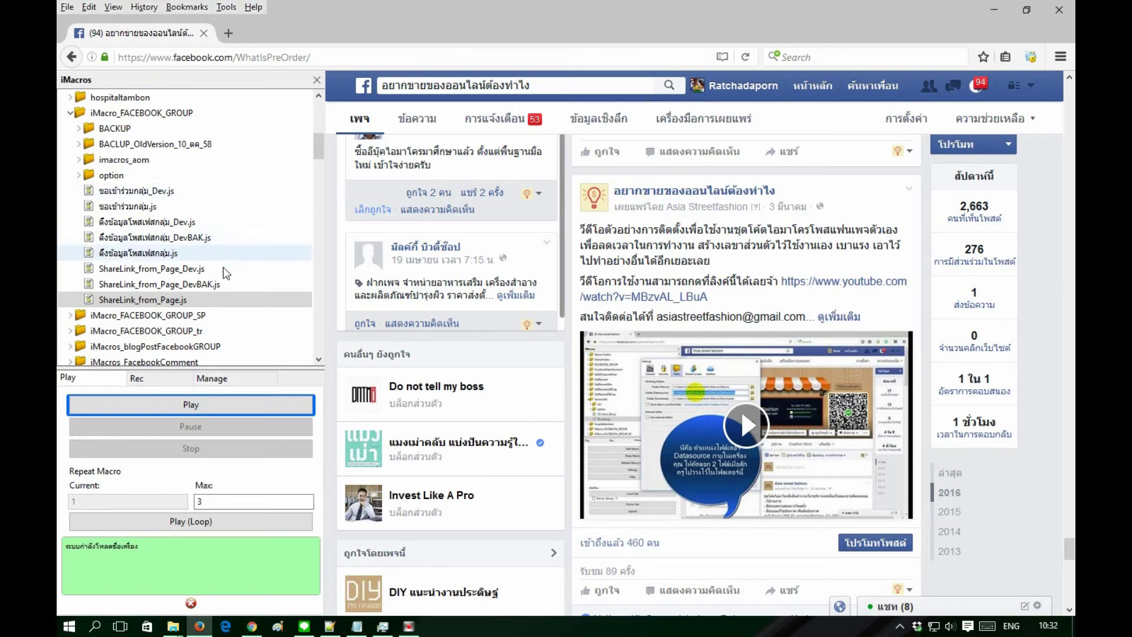
- Run the ShareLink_from_Page.js script and hide the iMacros sidebar
{"action": "left_click", "coordinate": [212, 408]}
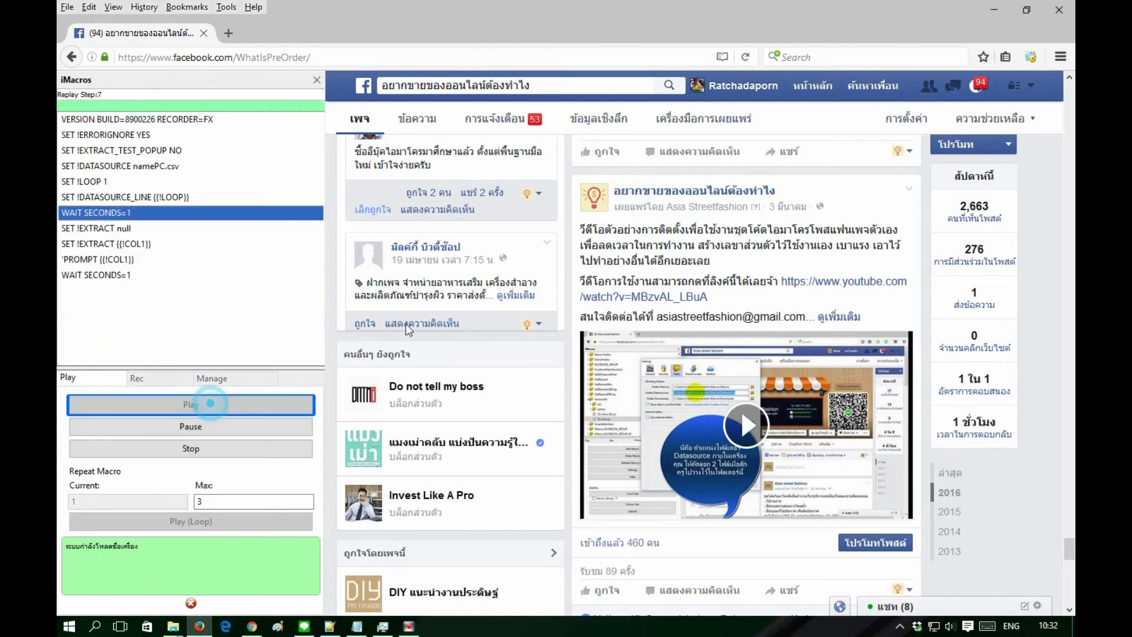
{"action": "left_click", "coordinate": [1031, 58]}
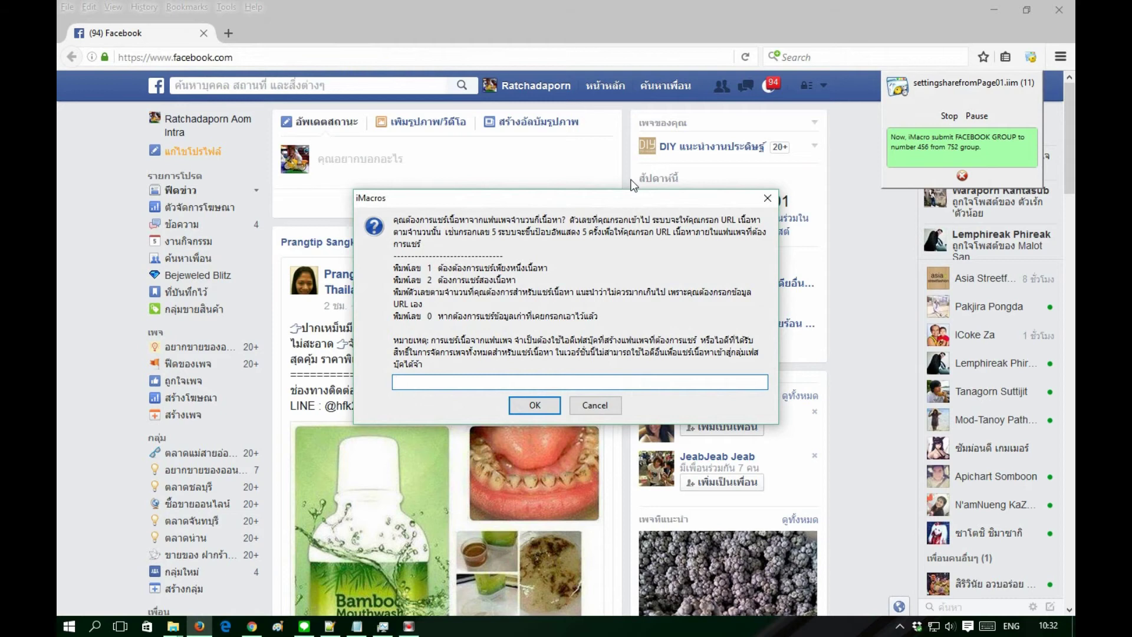
- Examine the prompt's explanation of how the entered number sets how many page post URLs are requested
{"action": "triple_click", "coordinate": [416, 236]}
{"action": "left_click", "coordinate": [490, 299]}
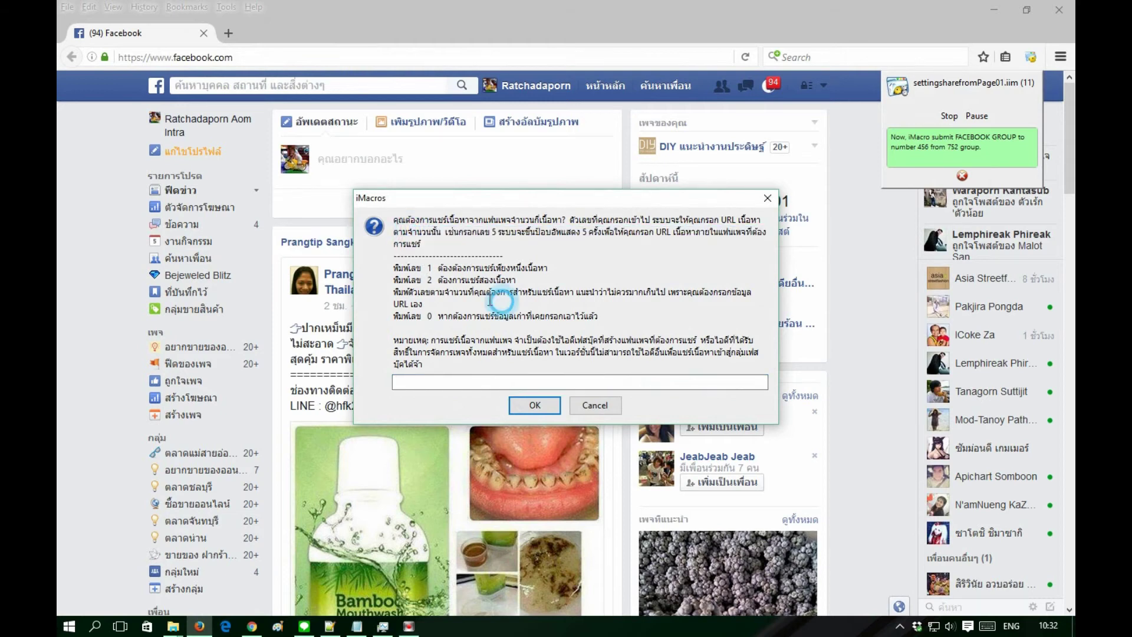
{"action": "left_click_drag", "start_coordinate": [396, 220], "coordinate": [727, 220]}
{"action": "left_click", "coordinate": [661, 219]}
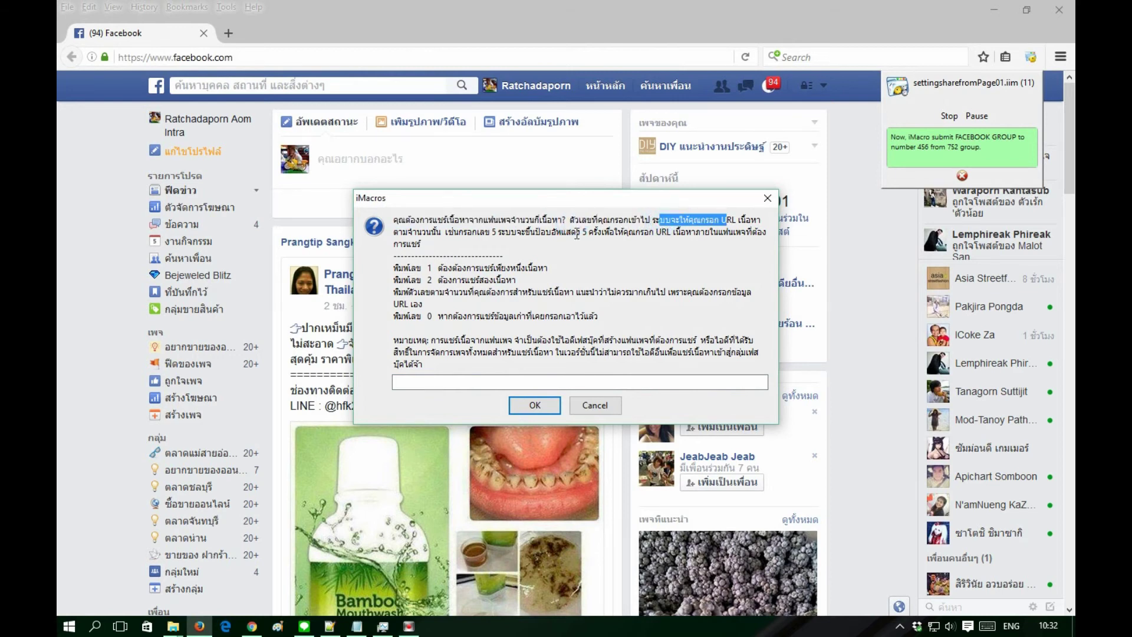
{"action": "left_click_drag", "start_coordinate": [445, 232], "coordinate": [741, 235]}
{"action": "left_click", "coordinate": [627, 232]}
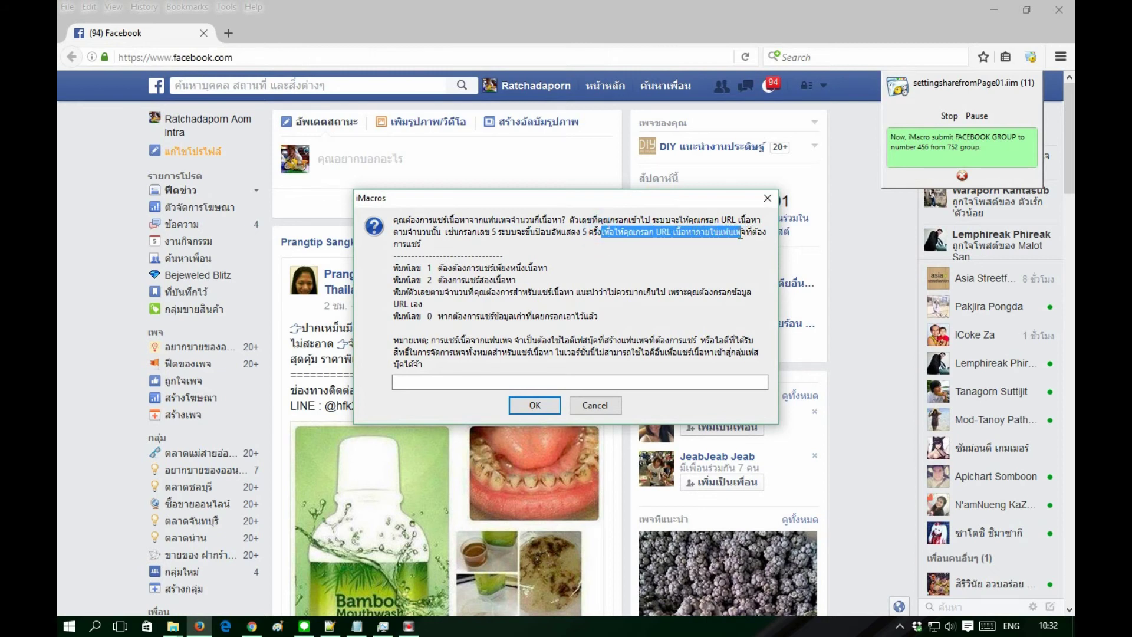
- Enter 2 as the number of page posts to share, go over the 0 option for reusing old data, and confirm
{"action": "left_click", "coordinate": [608, 388]}
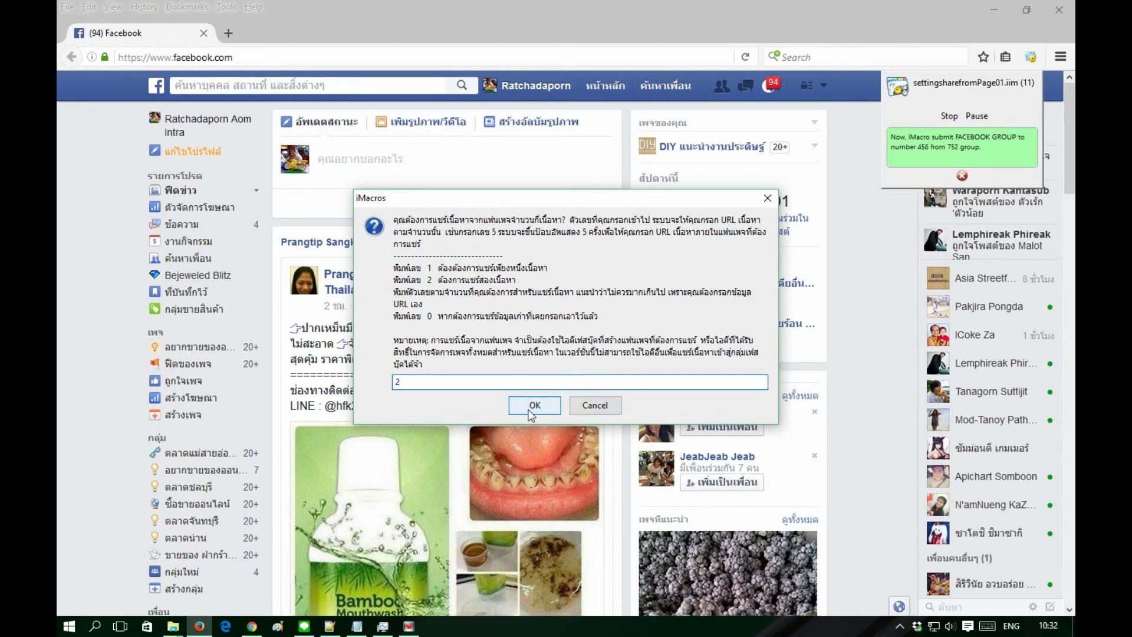
{"action": "double_click", "coordinate": [429, 316]}
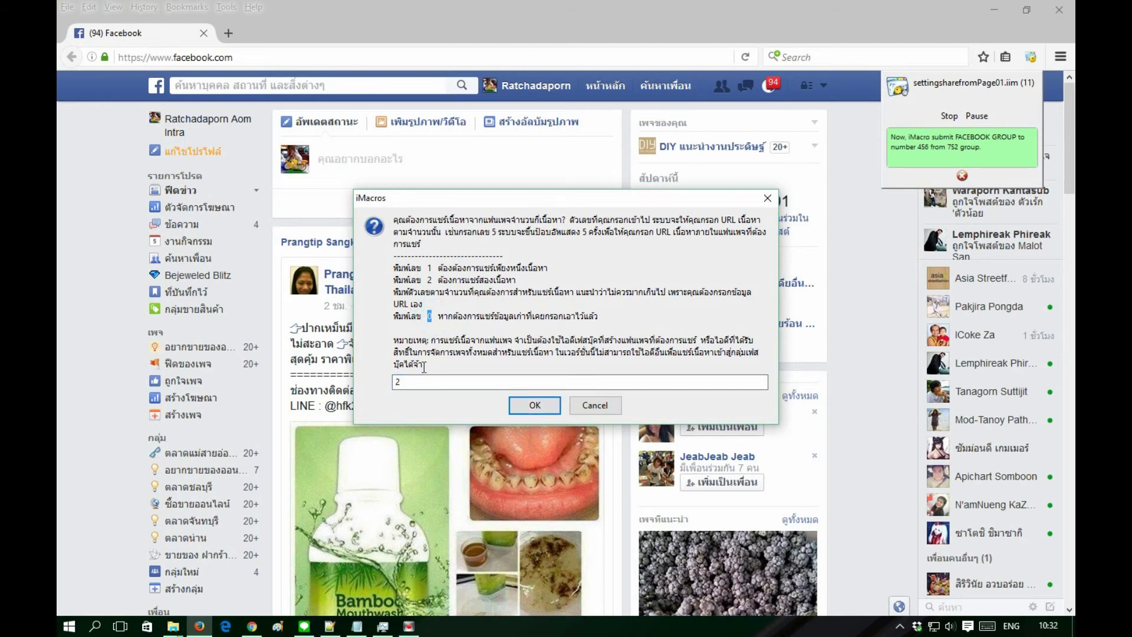
{"action": "left_click_drag", "start_coordinate": [422, 381], "coordinate": [367, 382]}
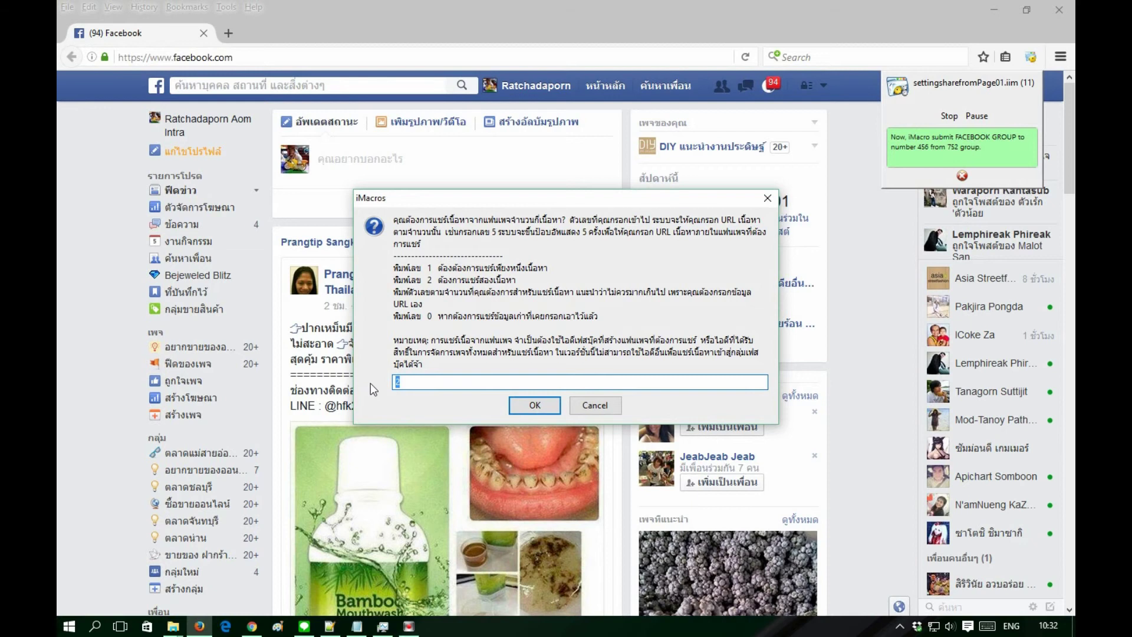
{"action": "left_click", "coordinate": [422, 383]}
{"action": "left_click_drag", "start_coordinate": [423, 383], "coordinate": [379, 384]}
{"action": "left_click", "coordinate": [530, 406]}
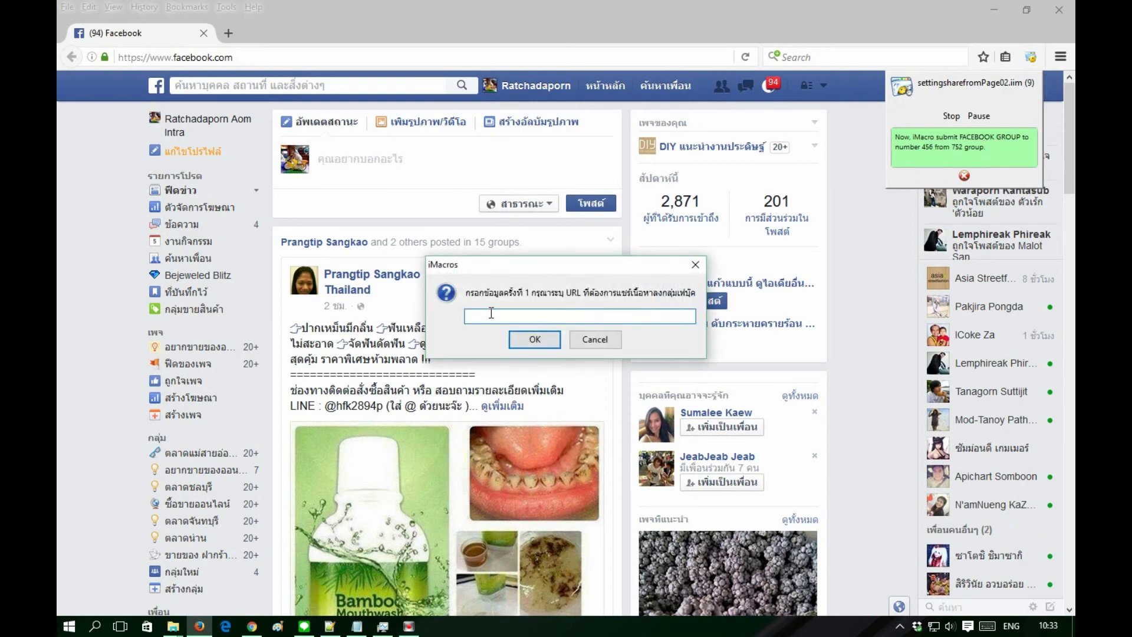
{"action": "left_click", "coordinate": [479, 297]}
{"action": "left_click_drag", "start_coordinate": [474, 293], "coordinate": [597, 292]}
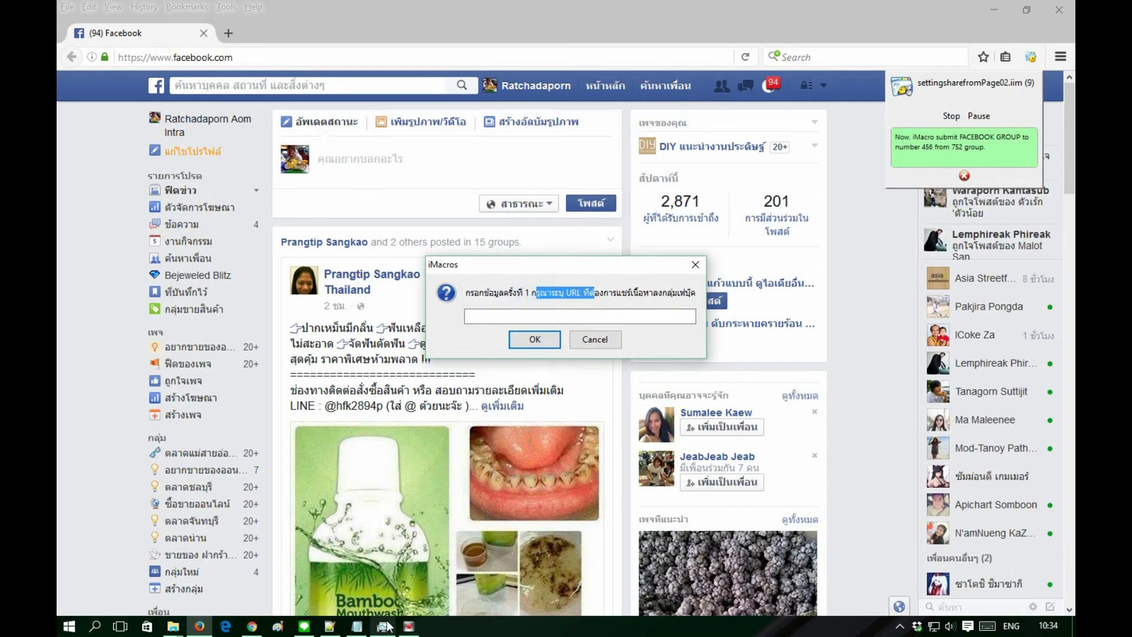
{"action": "left_click", "coordinate": [357, 626]}
{"action": "left_click", "coordinate": [584, 383]}
{"action": "left_click_drag", "start_coordinate": [636, 384], "coordinate": [119, 382]}
{"action": "key", "text": "ctrl+c"}
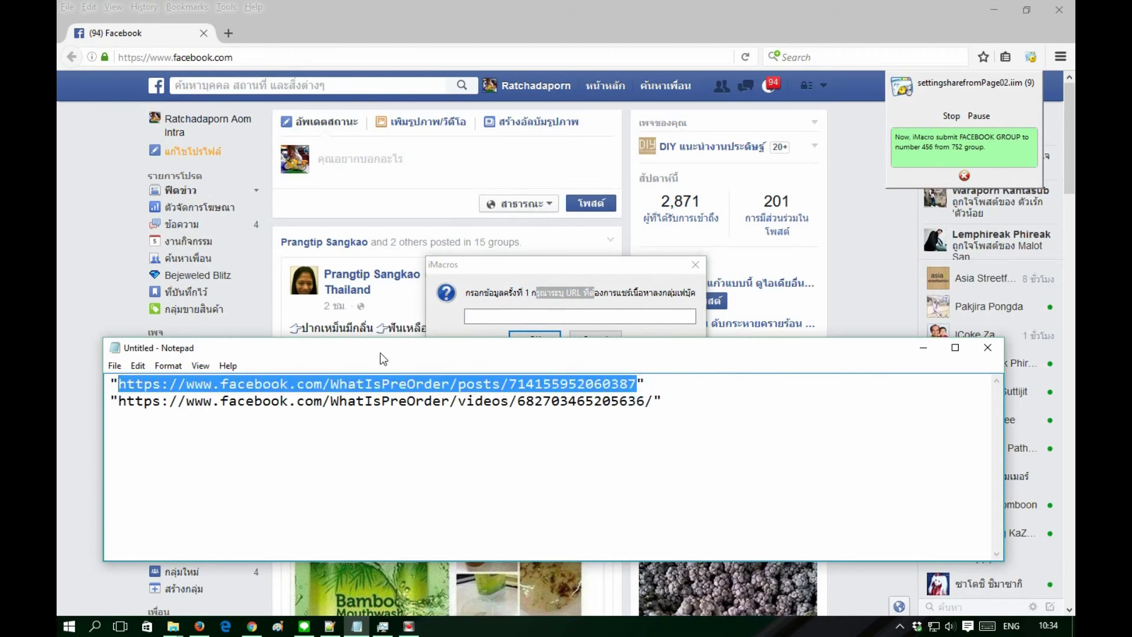
{"action": "left_click", "coordinate": [560, 317]}
{"action": "key", "text": "ctrl+v"}
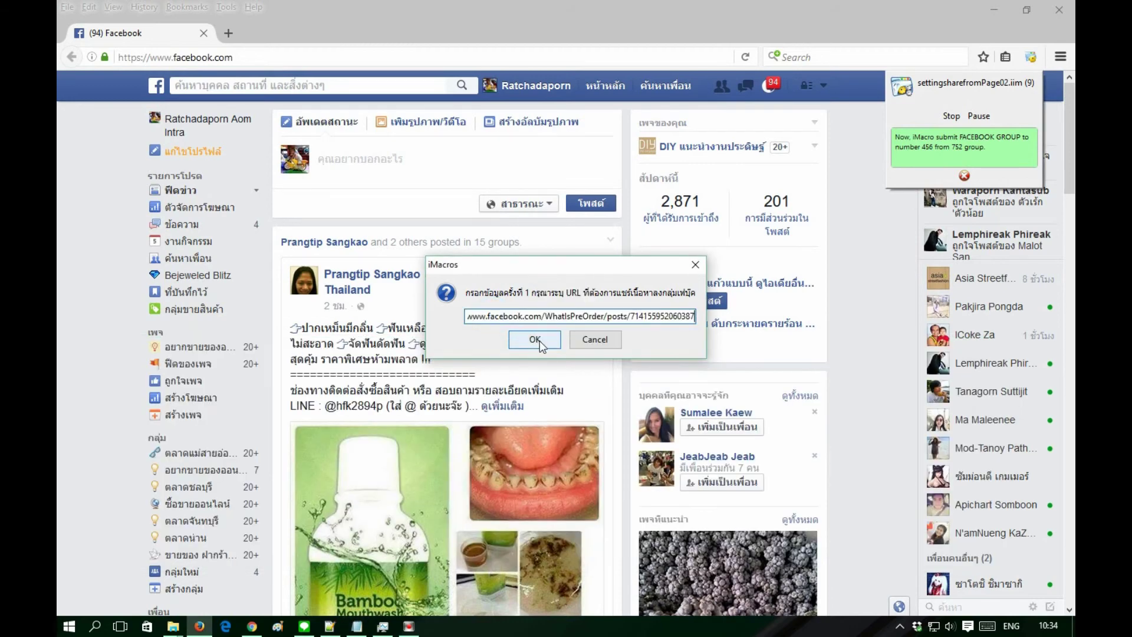
{"action": "left_click", "coordinate": [535, 340]}
{"action": "left_click", "coordinate": [357, 626]}
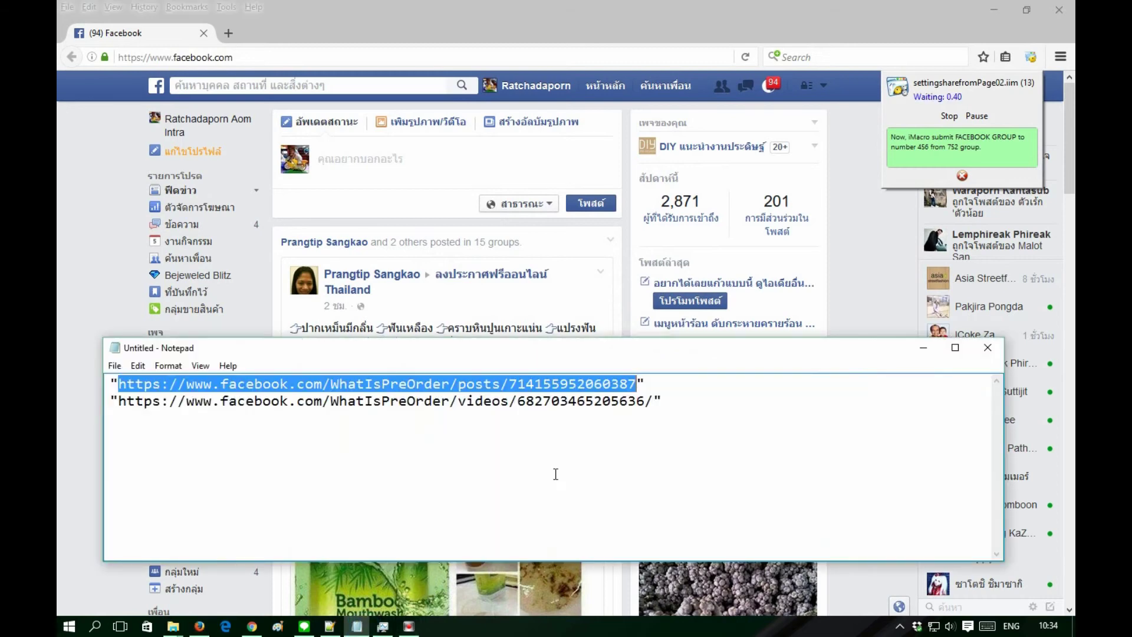
{"action": "left_click_drag", "start_coordinate": [654, 401], "coordinate": [118, 402]}
{"action": "key", "text": "ctrl+c"}
{"action": "left_click", "coordinate": [505, 315]}
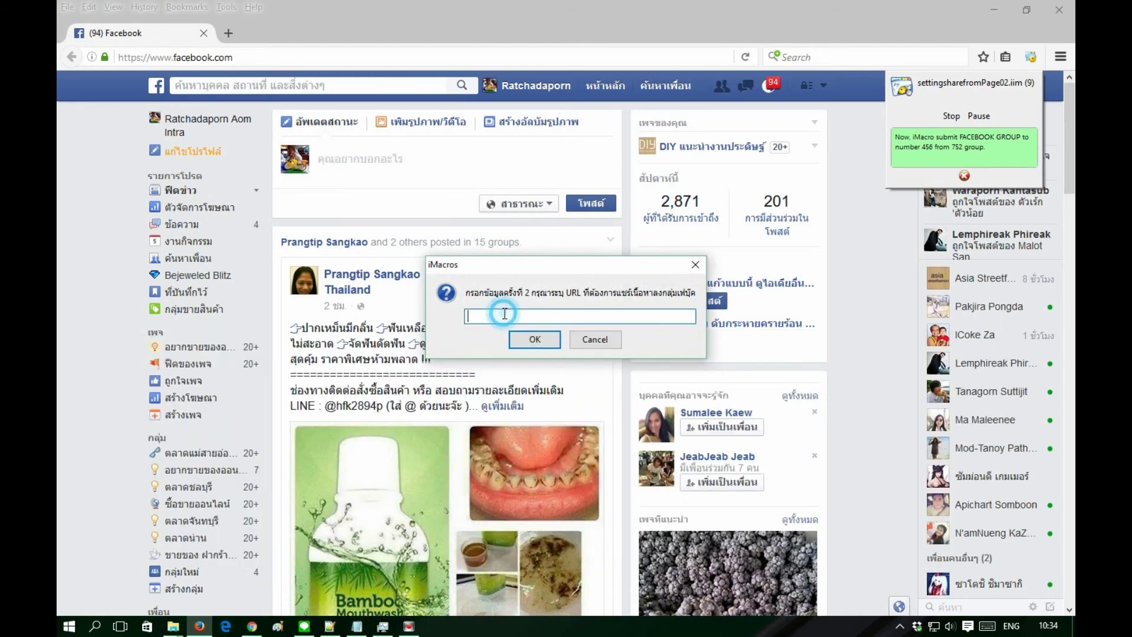
{"action": "key", "text": "ctrl+v"}
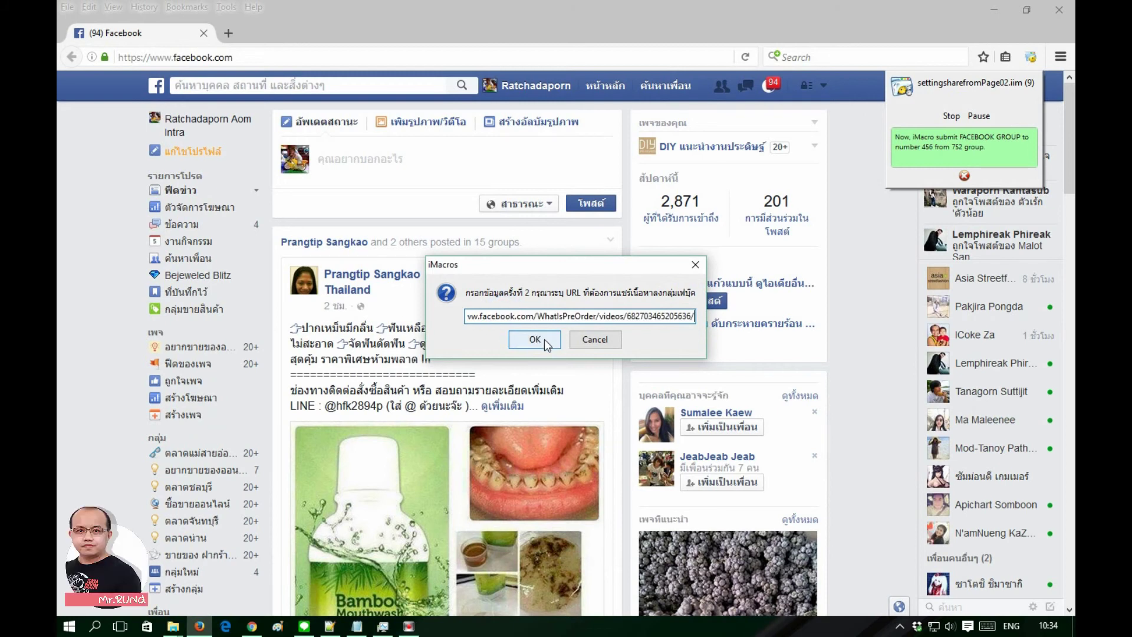
{"action": "left_click", "coordinate": [535, 339]}
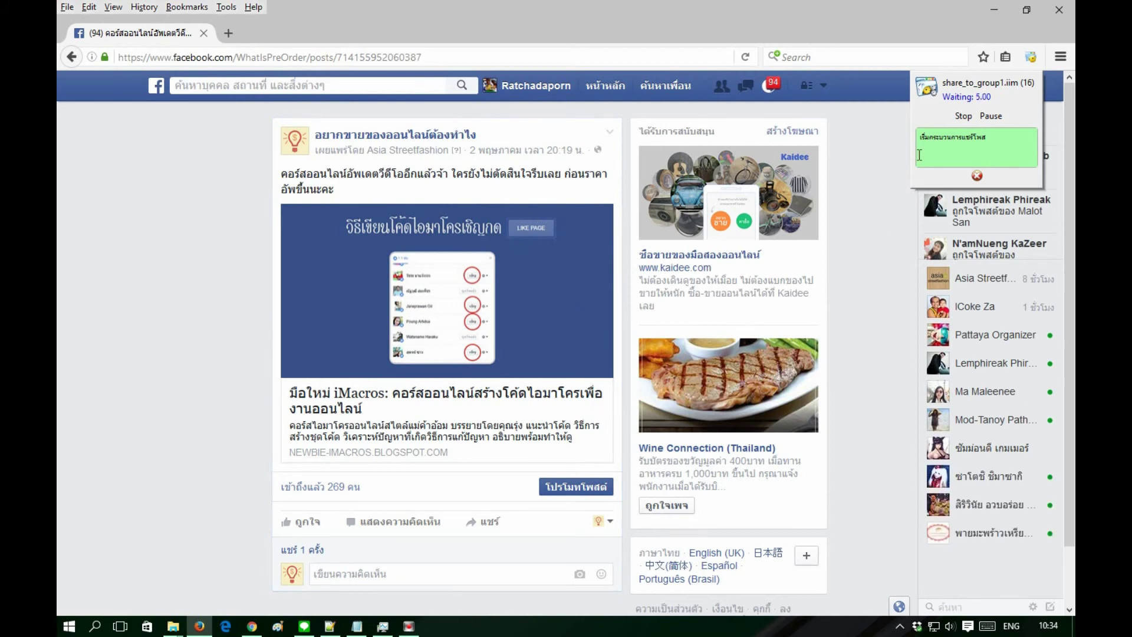
{"action": "left_click", "coordinate": [965, 119]}
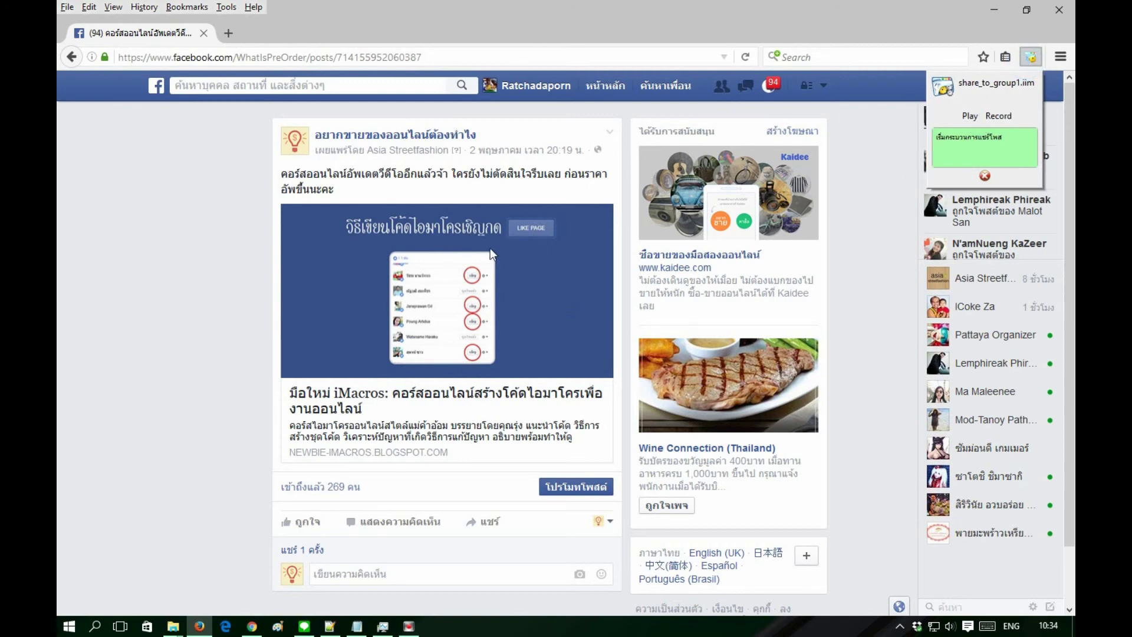
- Bring back the iMacros sidebar and select the ShareLink_from_Page.js script
{"action": "left_click", "coordinate": [1029, 57]}
{"action": "left_click", "coordinate": [172, 345]}
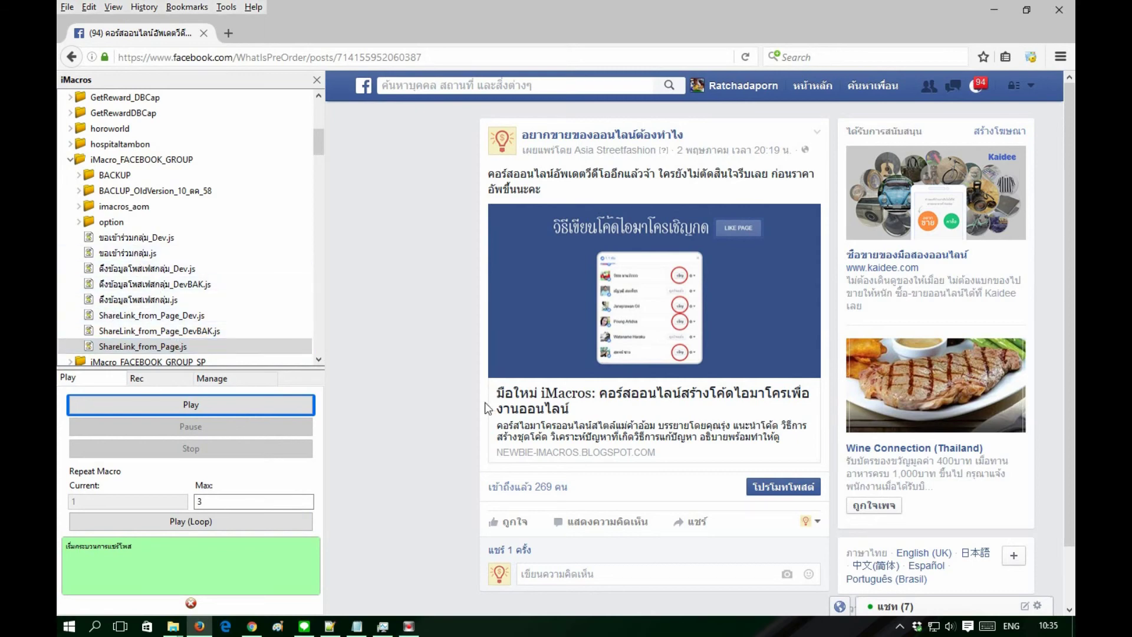
- Switch to the facebookGROUP datasource folder in File Explorer and point out the dated getLinkLastPosted and getLinkLastShare CSV files
{"action": "left_click", "coordinate": [172, 627]}
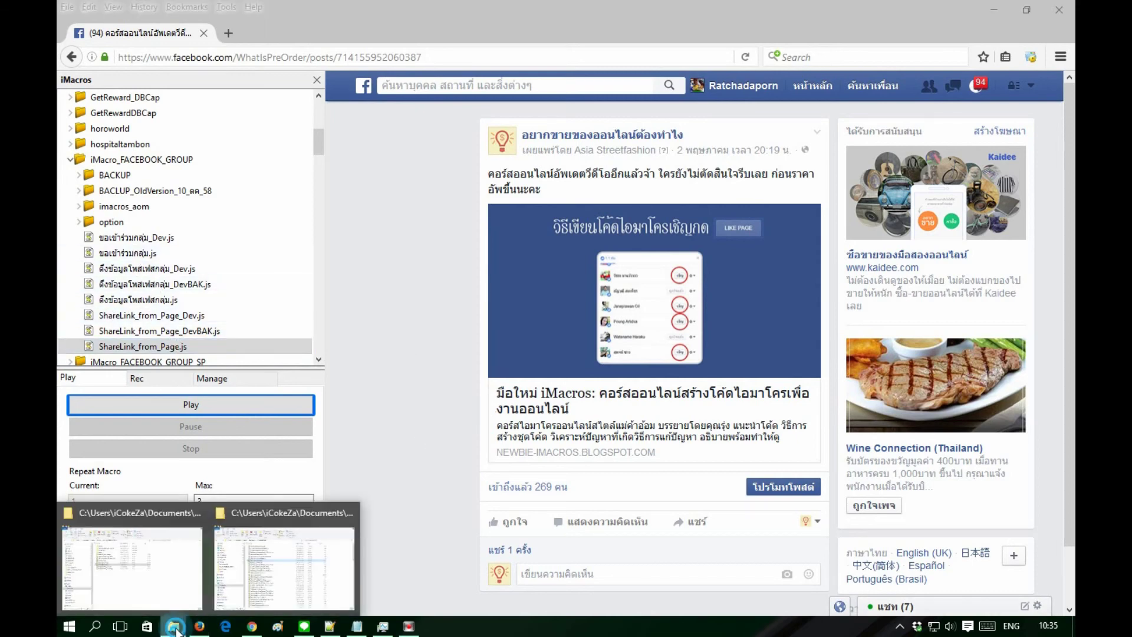
{"action": "left_click", "coordinate": [251, 583]}
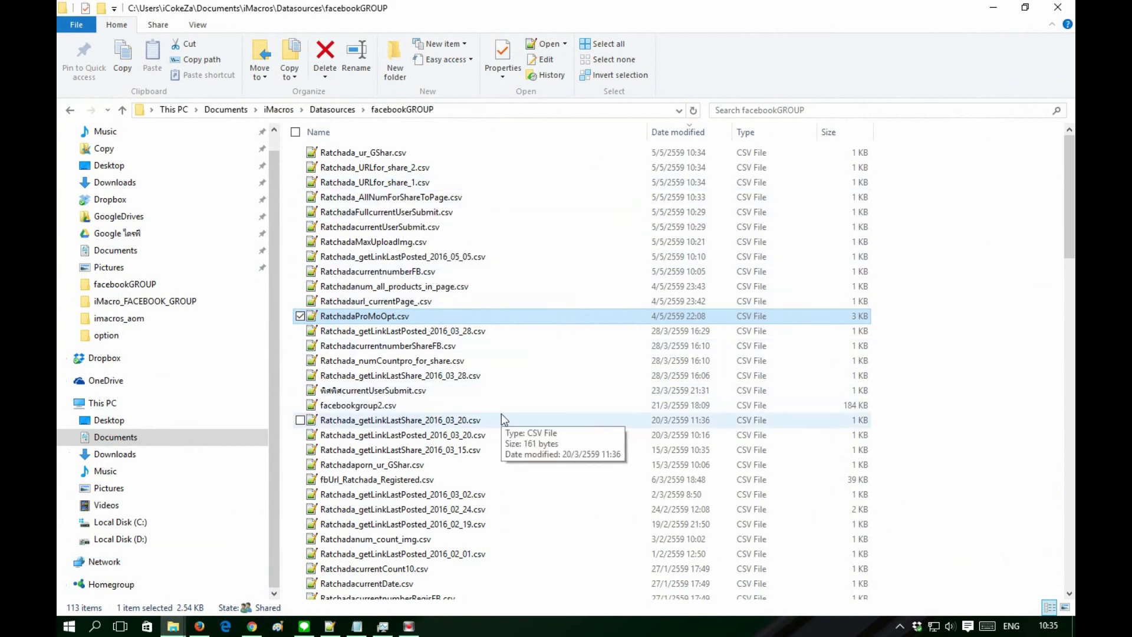
{"action": "left_click", "coordinate": [392, 257]}
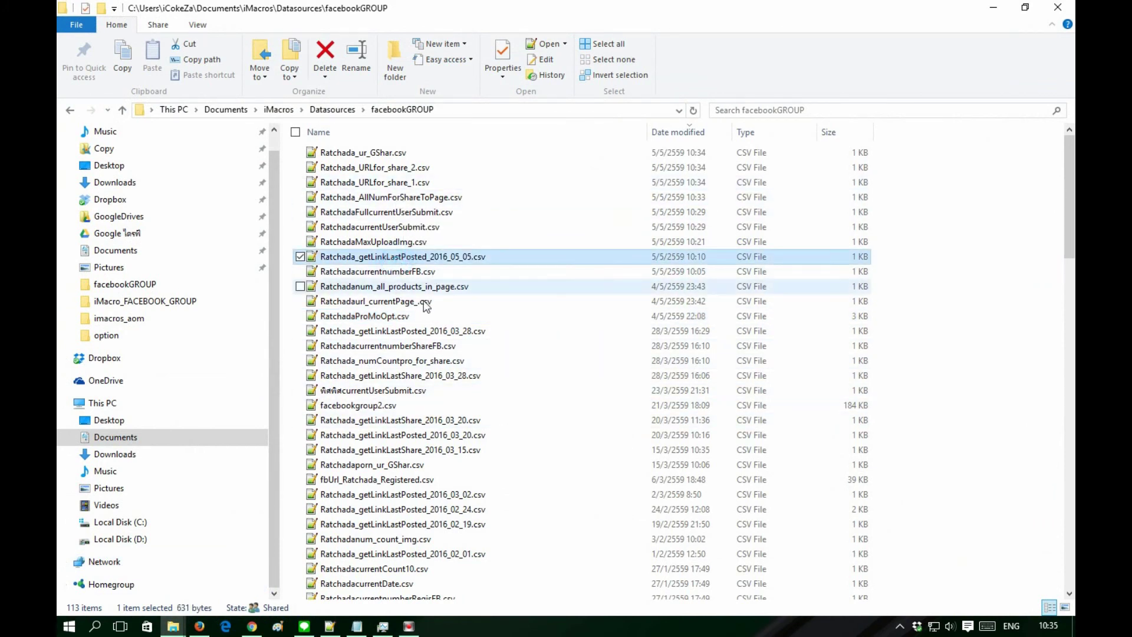
{"action": "left_click", "coordinate": [440, 332]}
{"action": "left_click", "coordinate": [448, 376]}
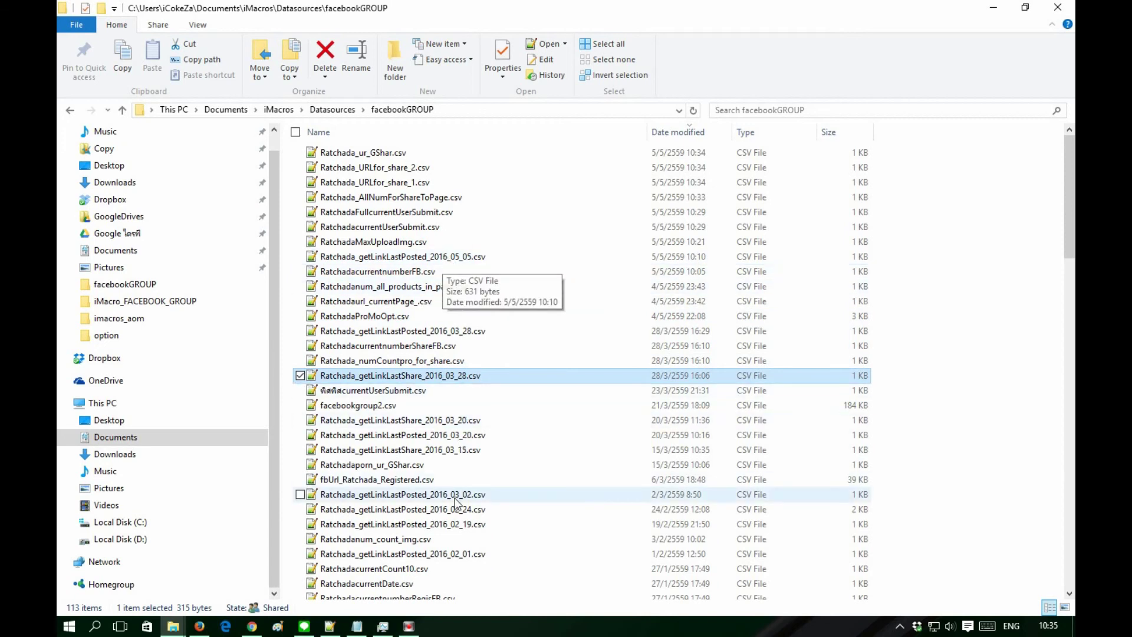
{"action": "left_click", "coordinate": [440, 421]}
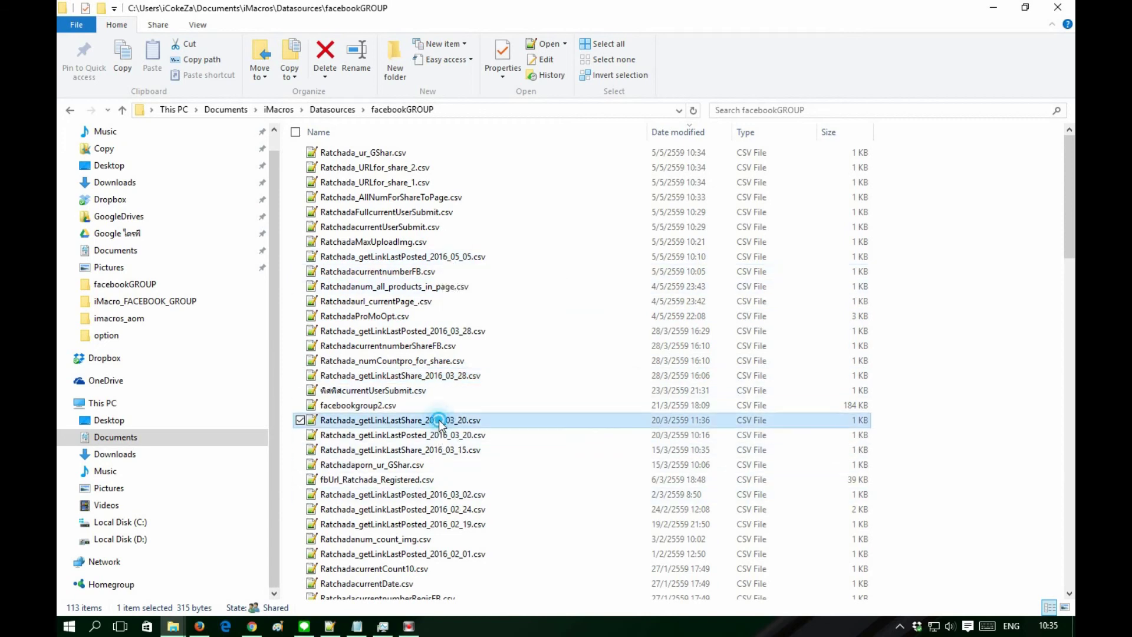
- Open the getLinkLastPosted_2016_05_05.csv file in Notepad++, review its saved group permalinks, and minimize the editor
{"action": "left_click", "coordinate": [457, 258]}
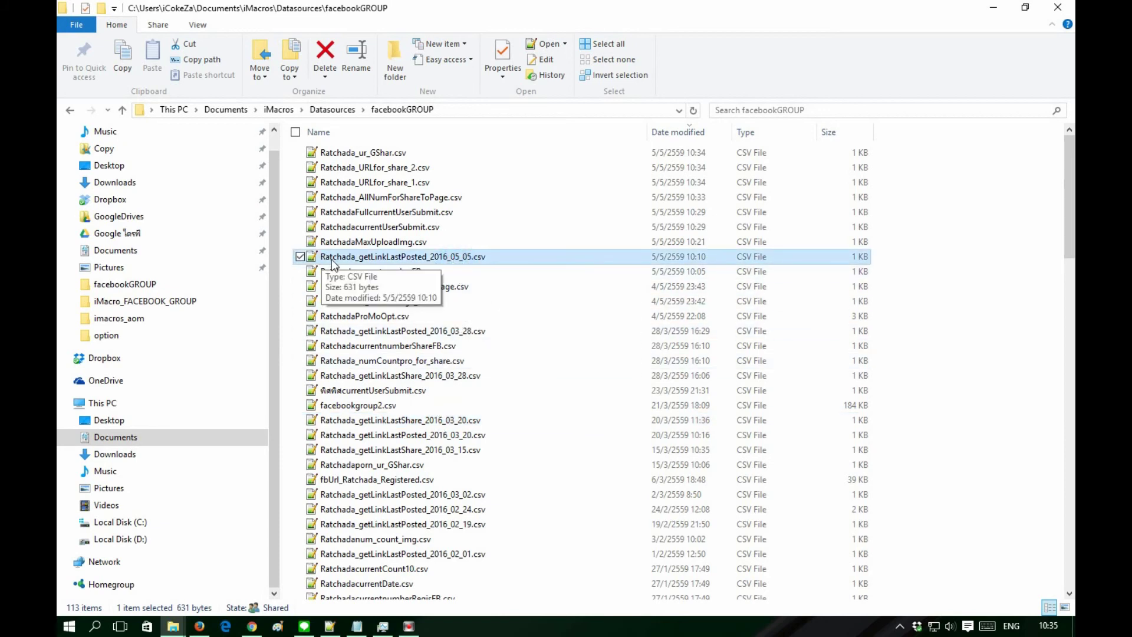
{"action": "left_click", "coordinate": [469, 259]}
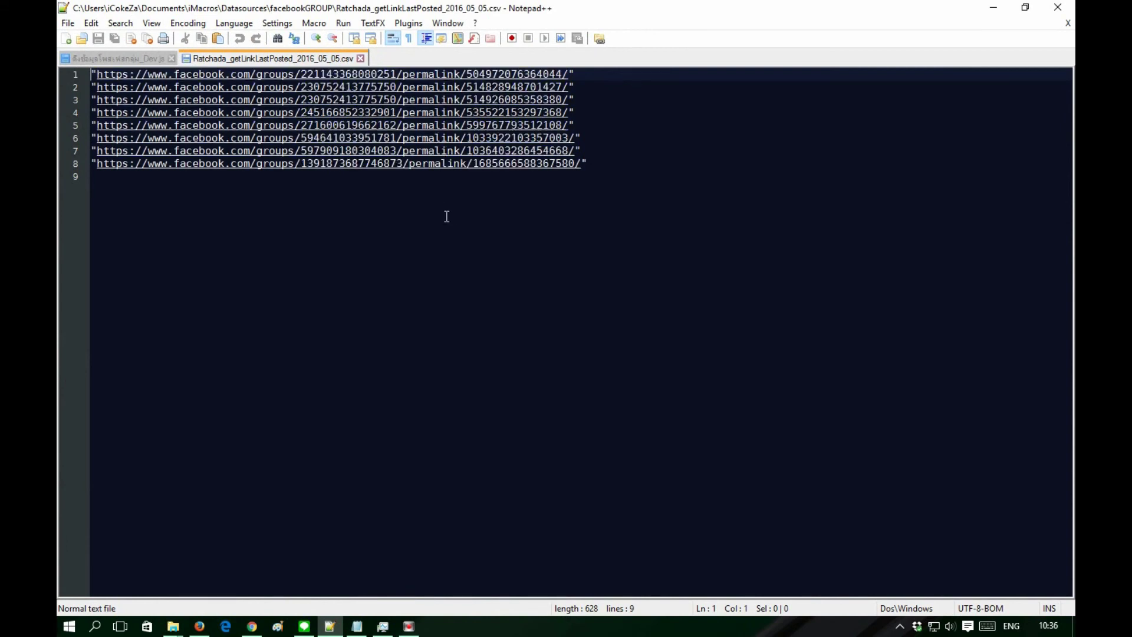
{"action": "left_click", "coordinate": [994, 8]}
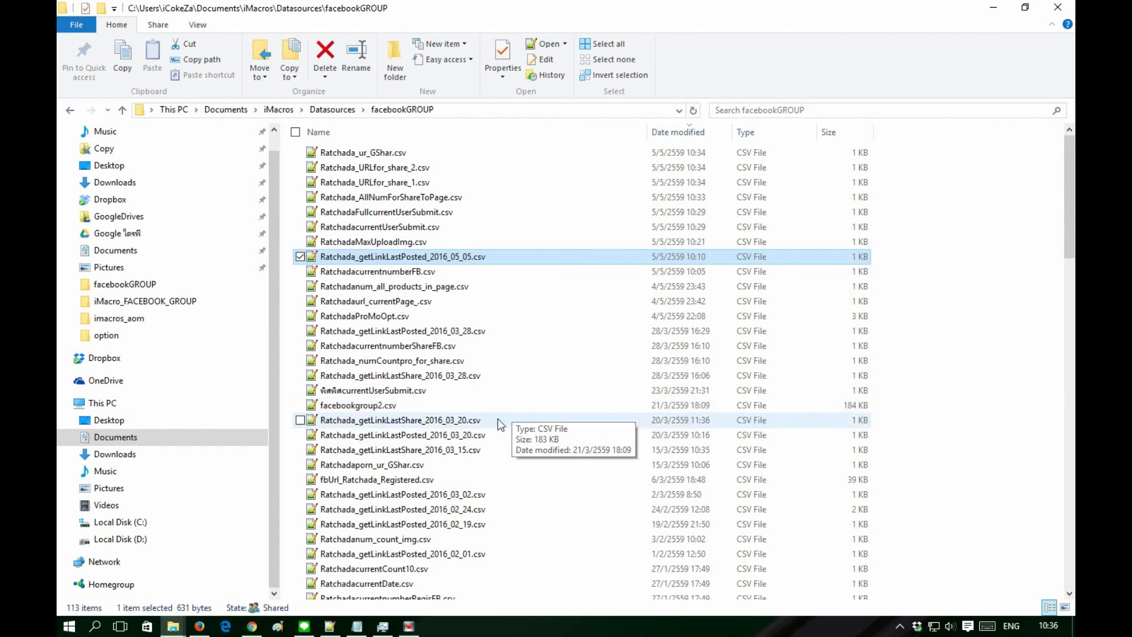
- Return to Firefox, bring the CSV's permalink list in Notepad++ up once more for review, and minimize it
{"action": "left_click", "coordinate": [200, 626]}
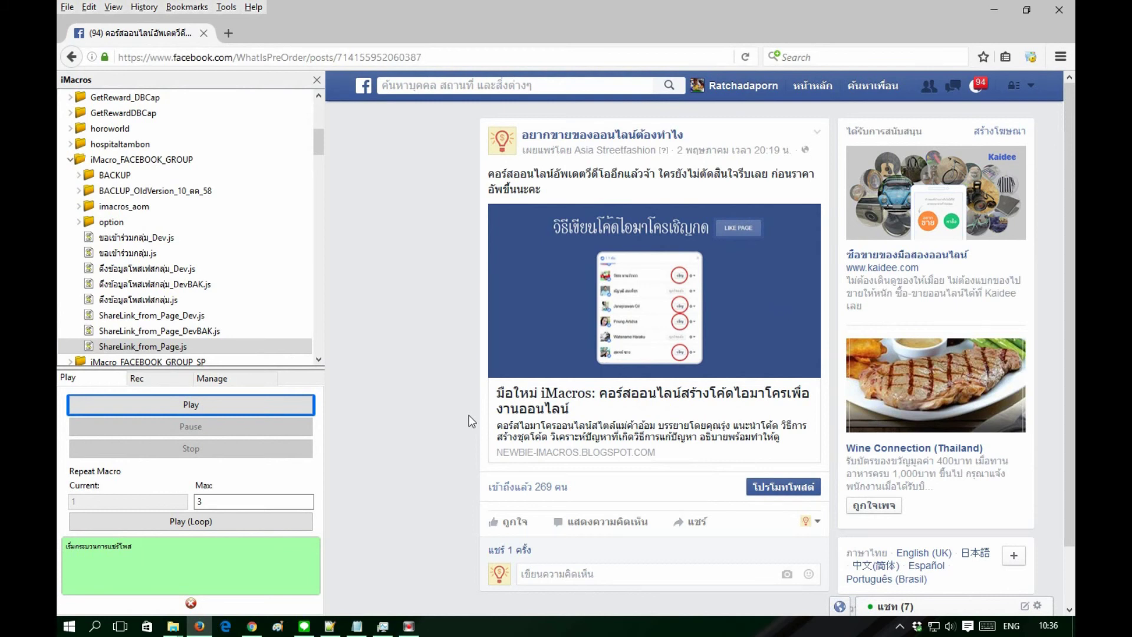
{"action": "left_click", "coordinate": [331, 628]}
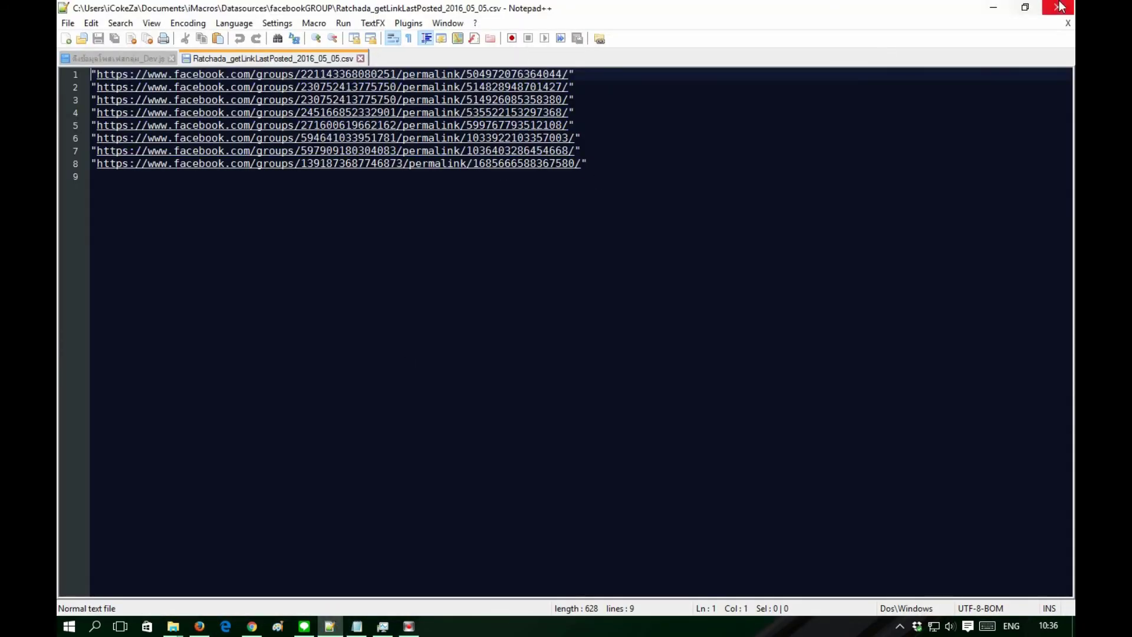
{"action": "left_click", "coordinate": [995, 8]}
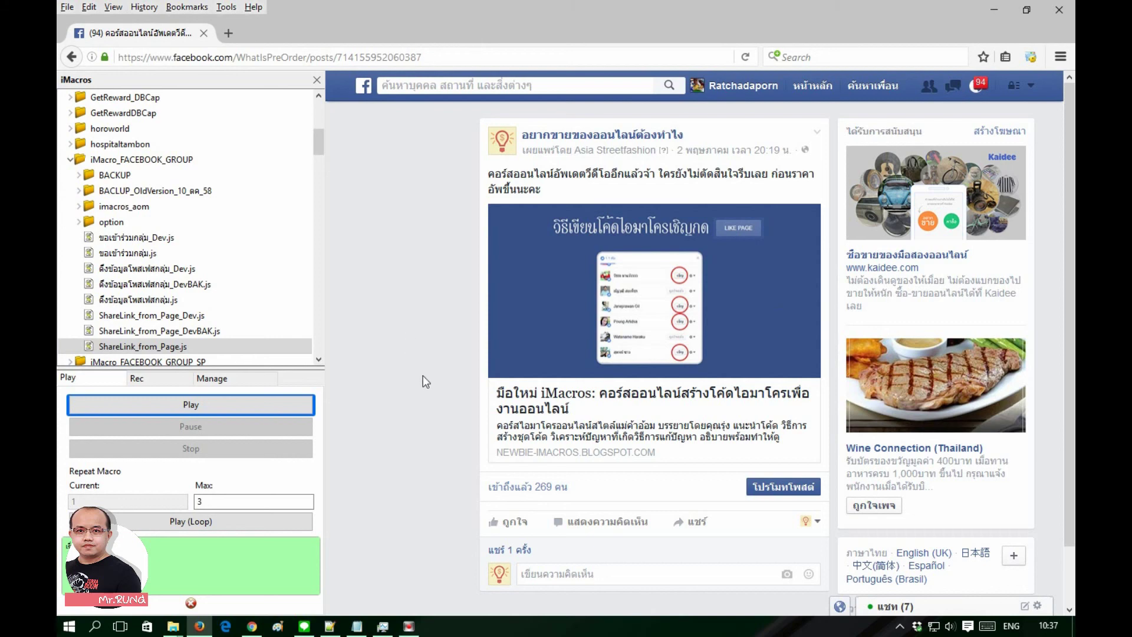
- Open the WhatIsPreOrder page from the post's header and browse its timeline down to the 2 May online course post
{"action": "left_click", "coordinate": [600, 137]}
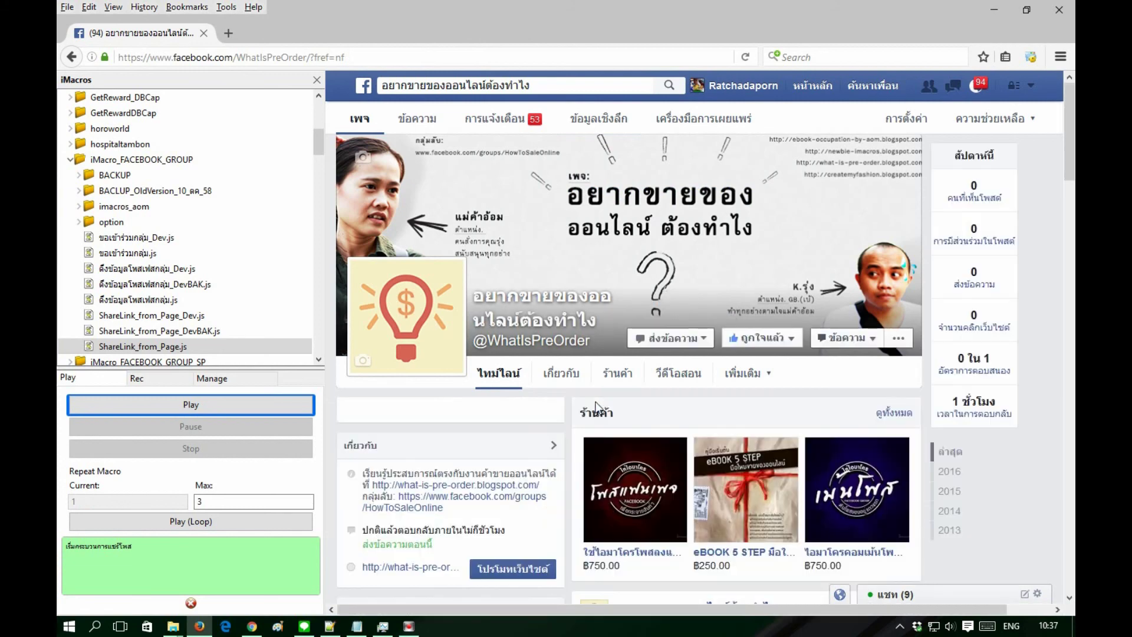
{"action": "scroll", "coordinate": [596, 407], "scroll_direction": "down", "scroll_amount": 4}
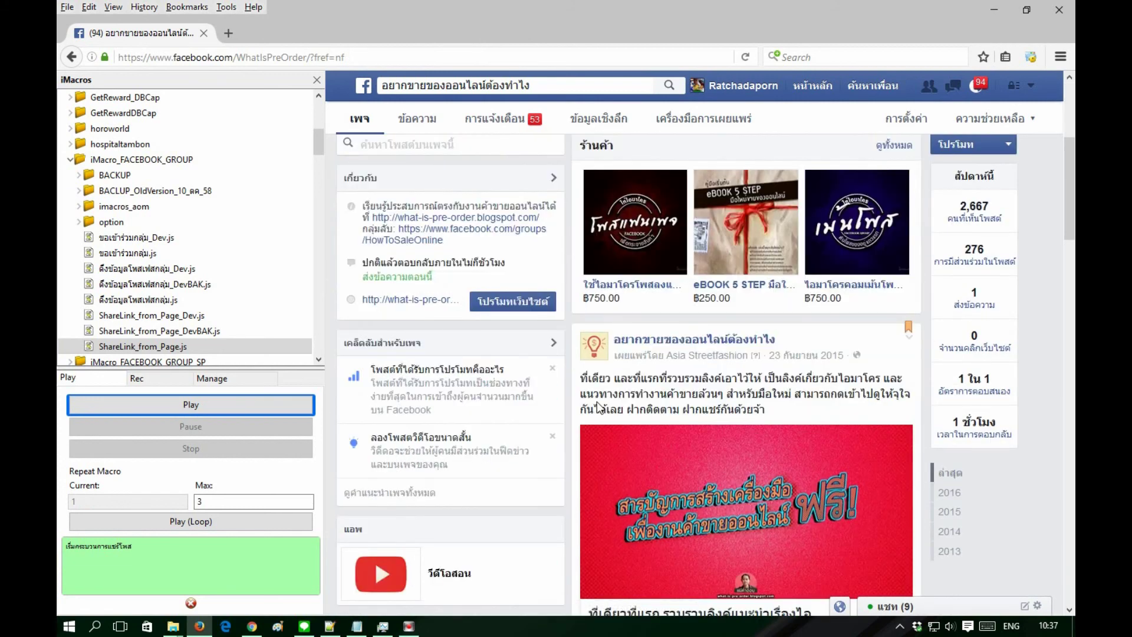
{"action": "scroll", "coordinate": [597, 407], "scroll_direction": "down", "scroll_amount": 10}
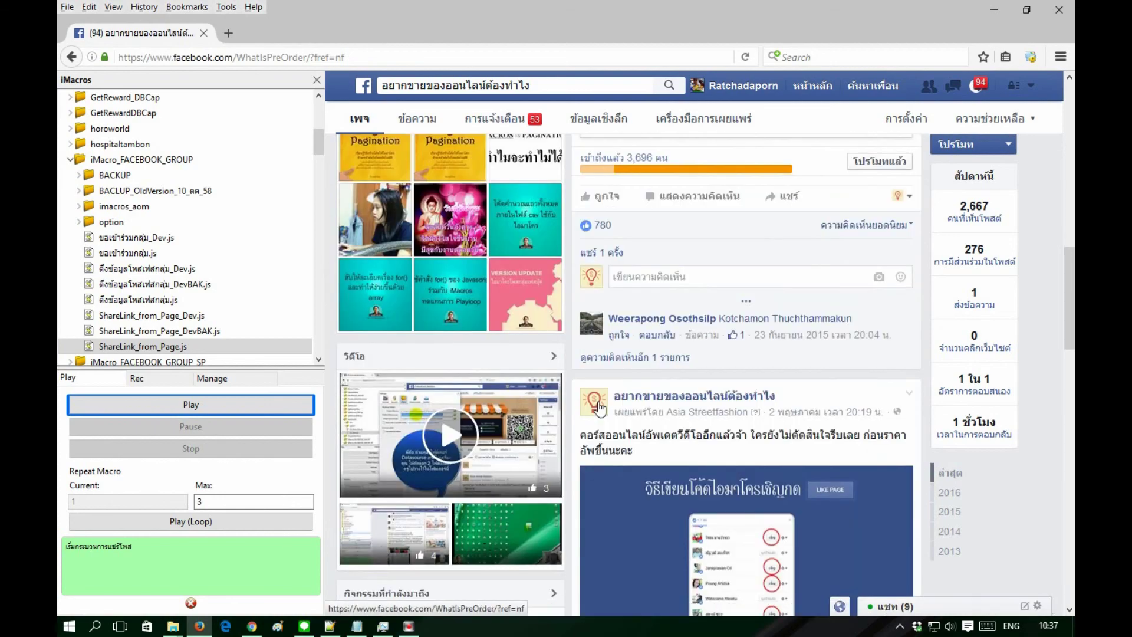